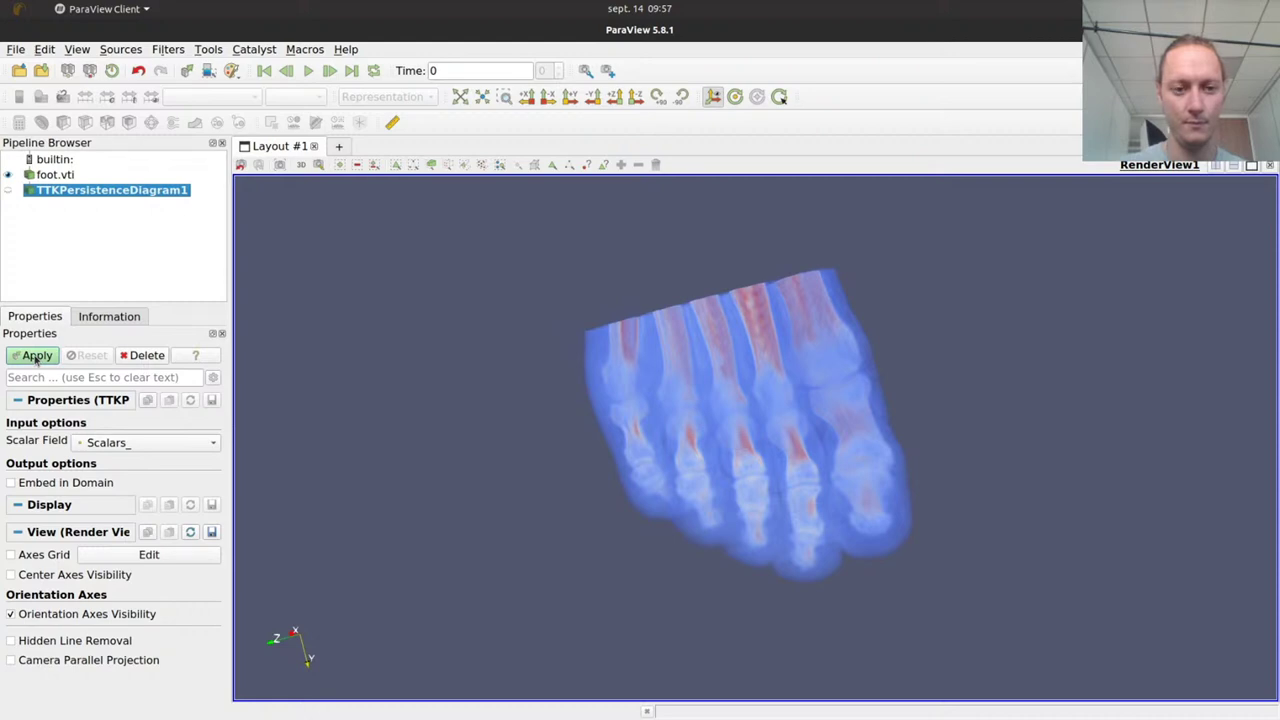
Compute the persistence diagram of foot.vti using the Scalars_ field, without embedding it in the domain.
click(36, 356)
drag(978, 533, 572, 481)
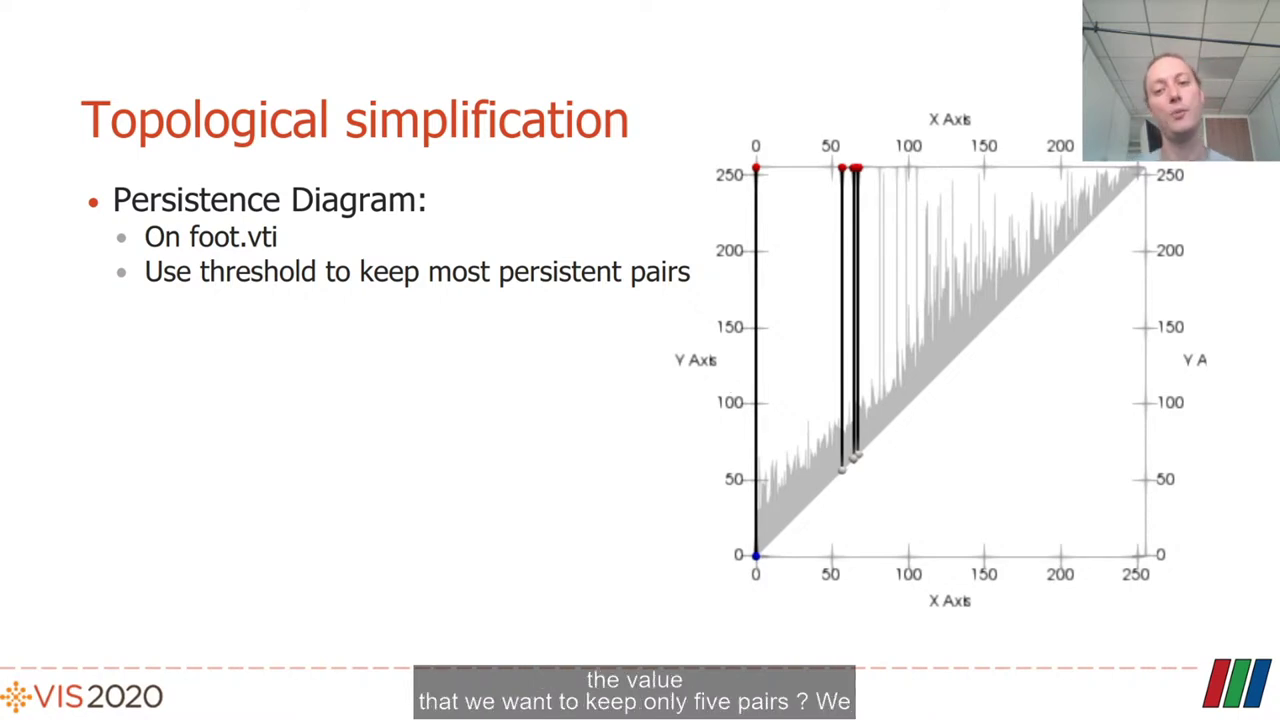
key(Right)
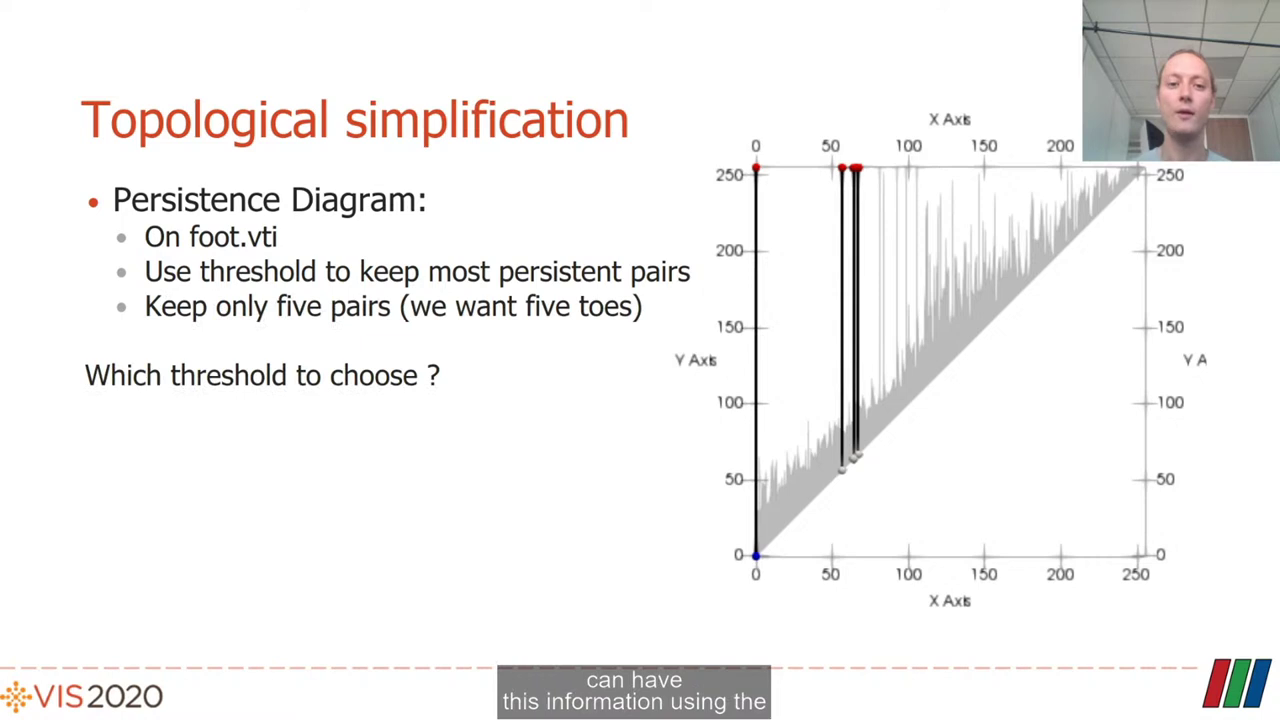
key(Right)
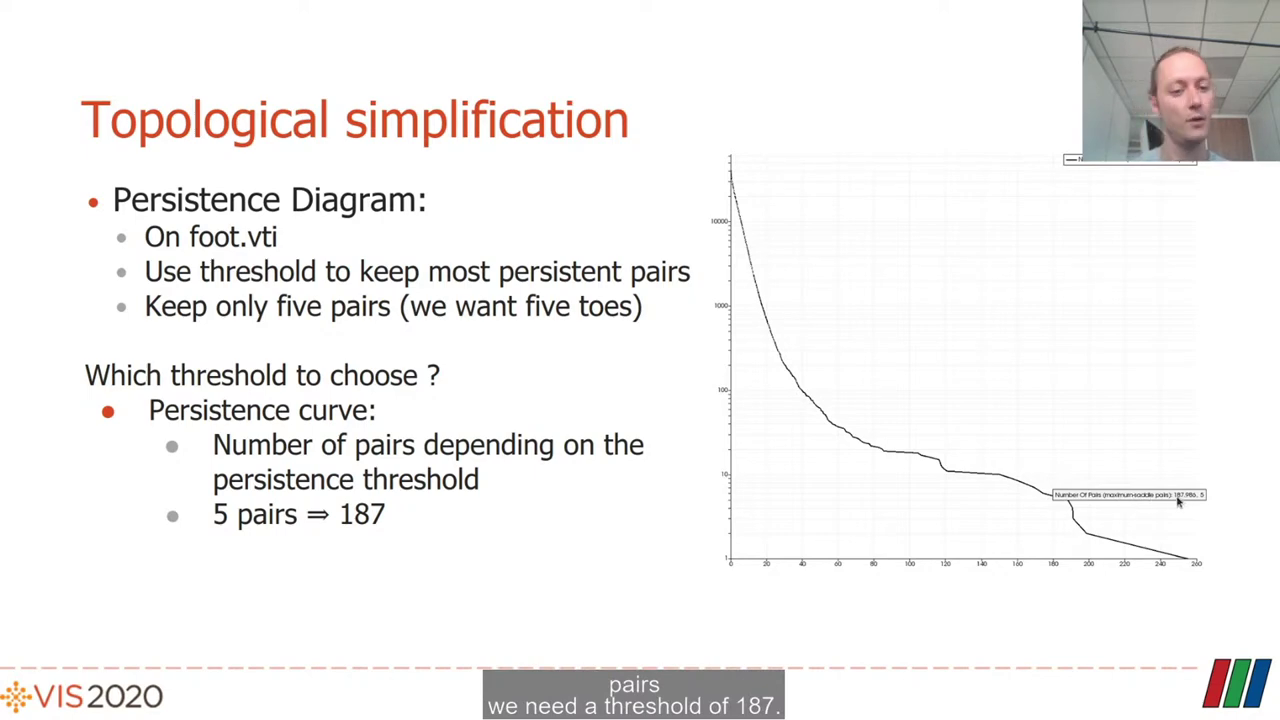
Switch back to ParaView and add a Threshold filter to the persistence diagram.
key(alt+Tab)
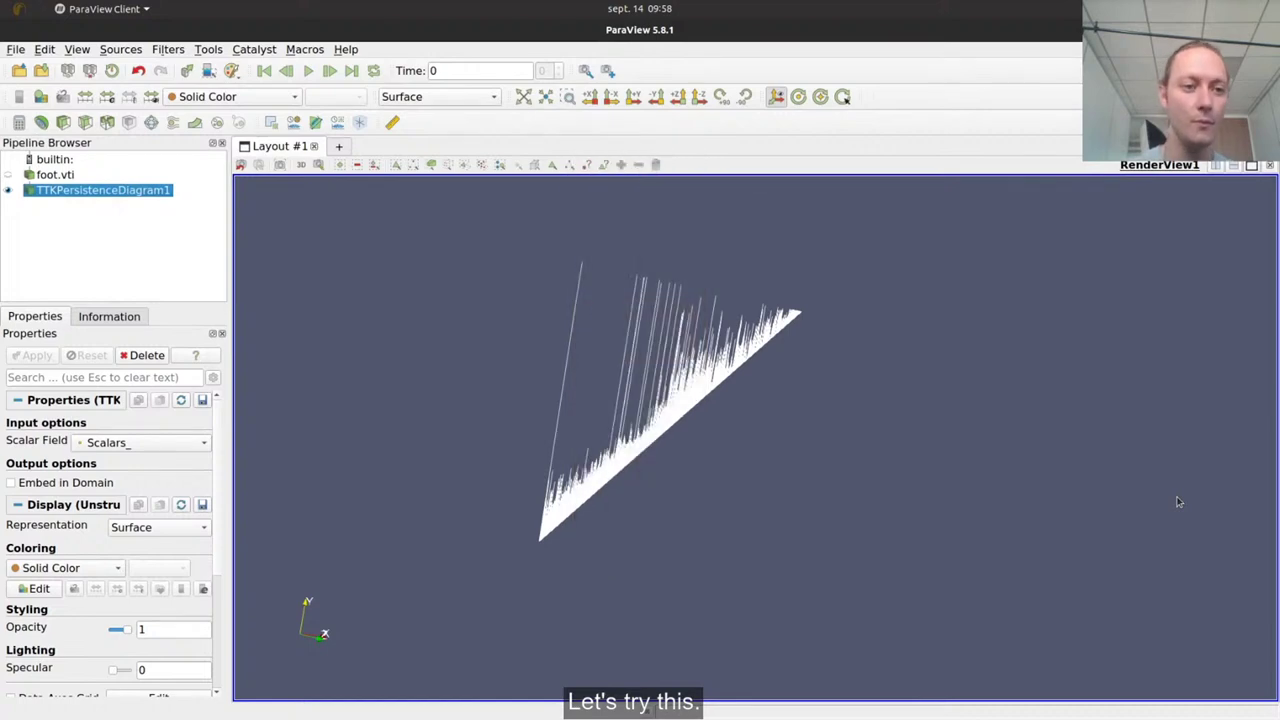
key(ctrl+space)
text(threshold)
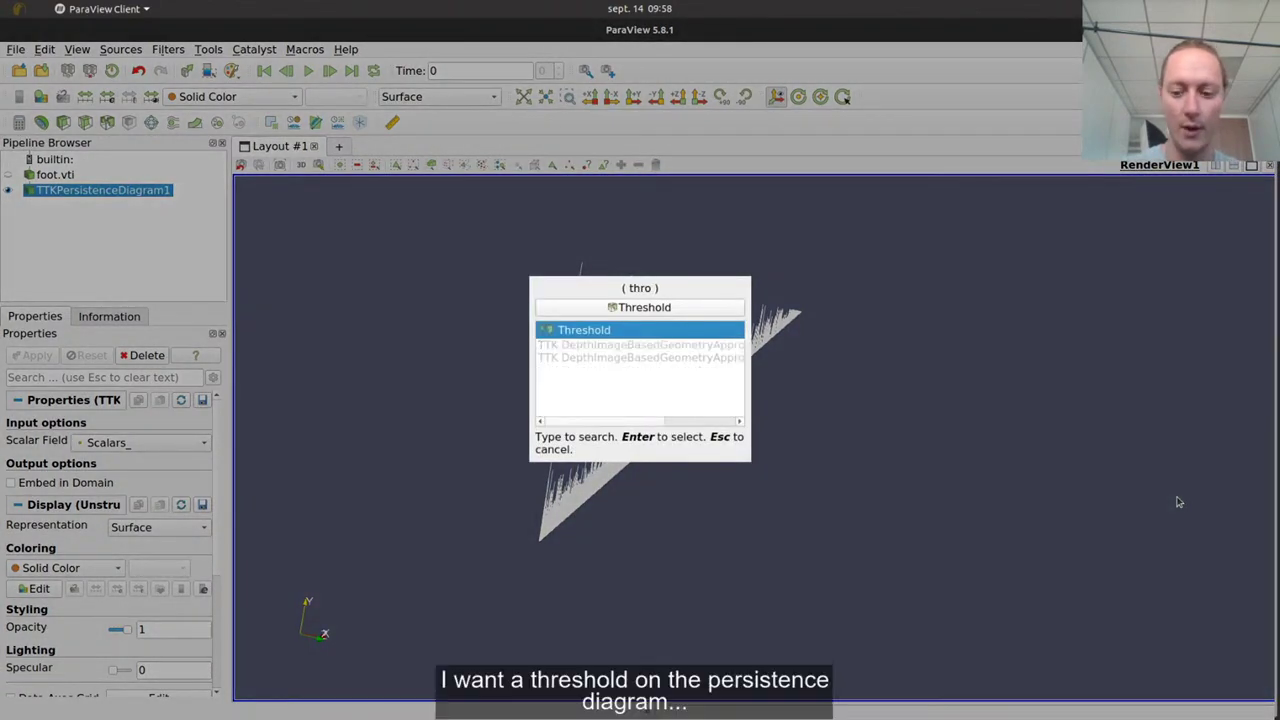
key(Return)
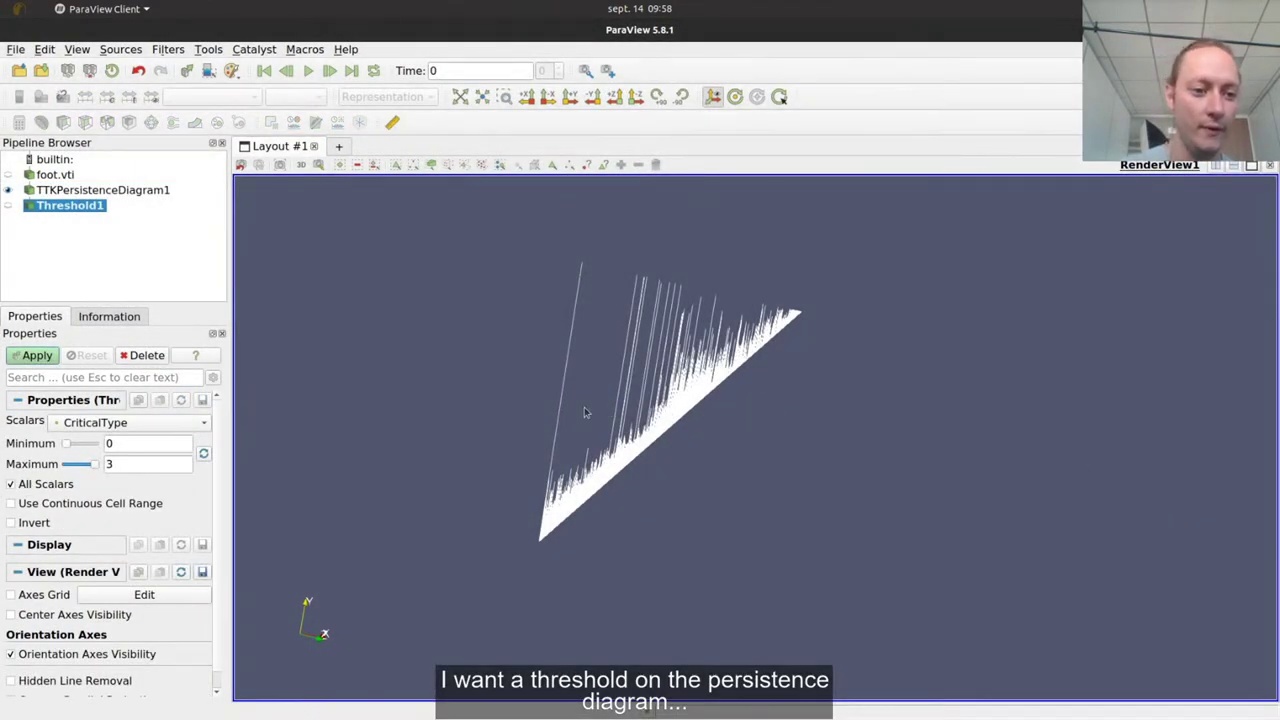
Threshold the diagram by Persistence from 187 up to the data maximum of 510, and check the output's statistics.
click(204, 422)
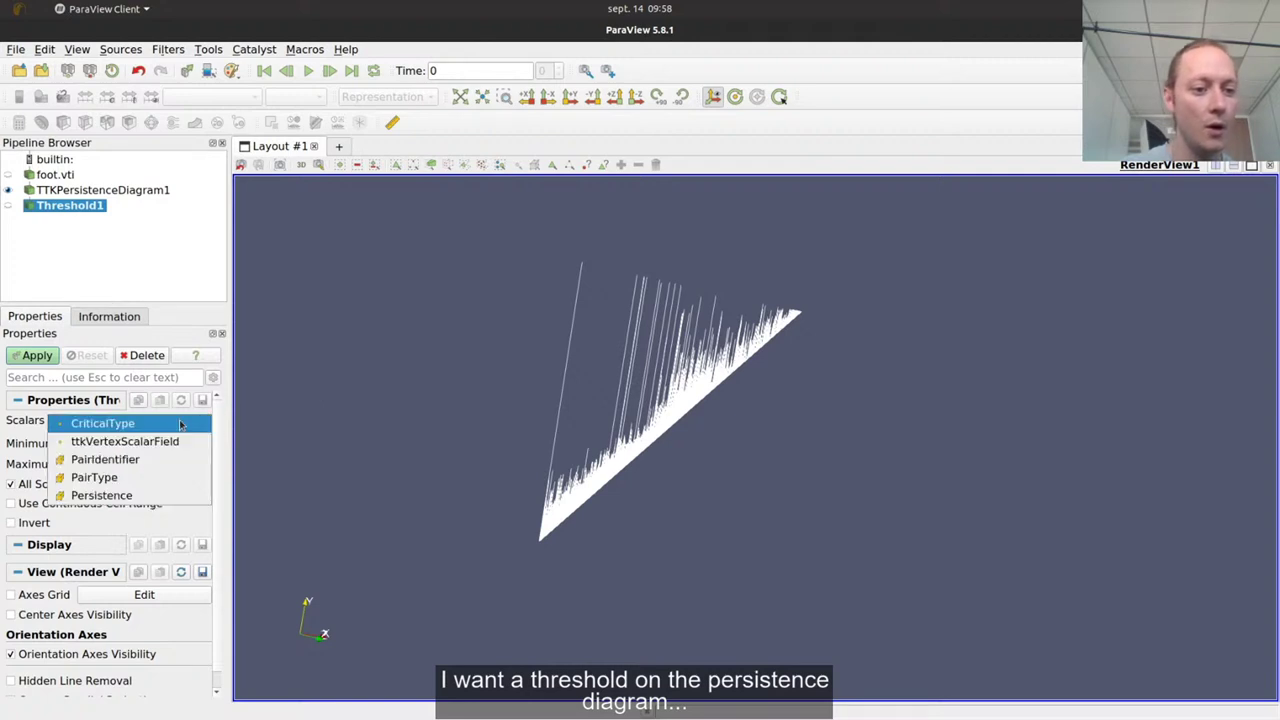
click(167, 496)
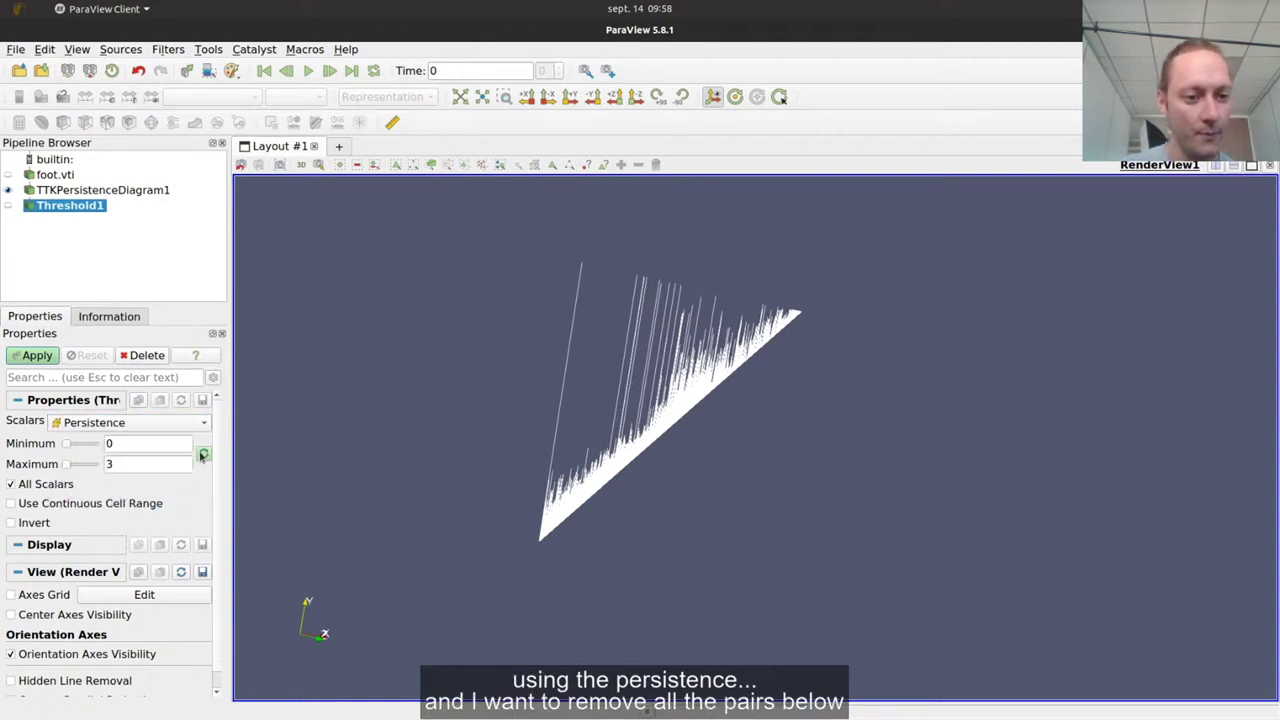
double_click(157, 445)
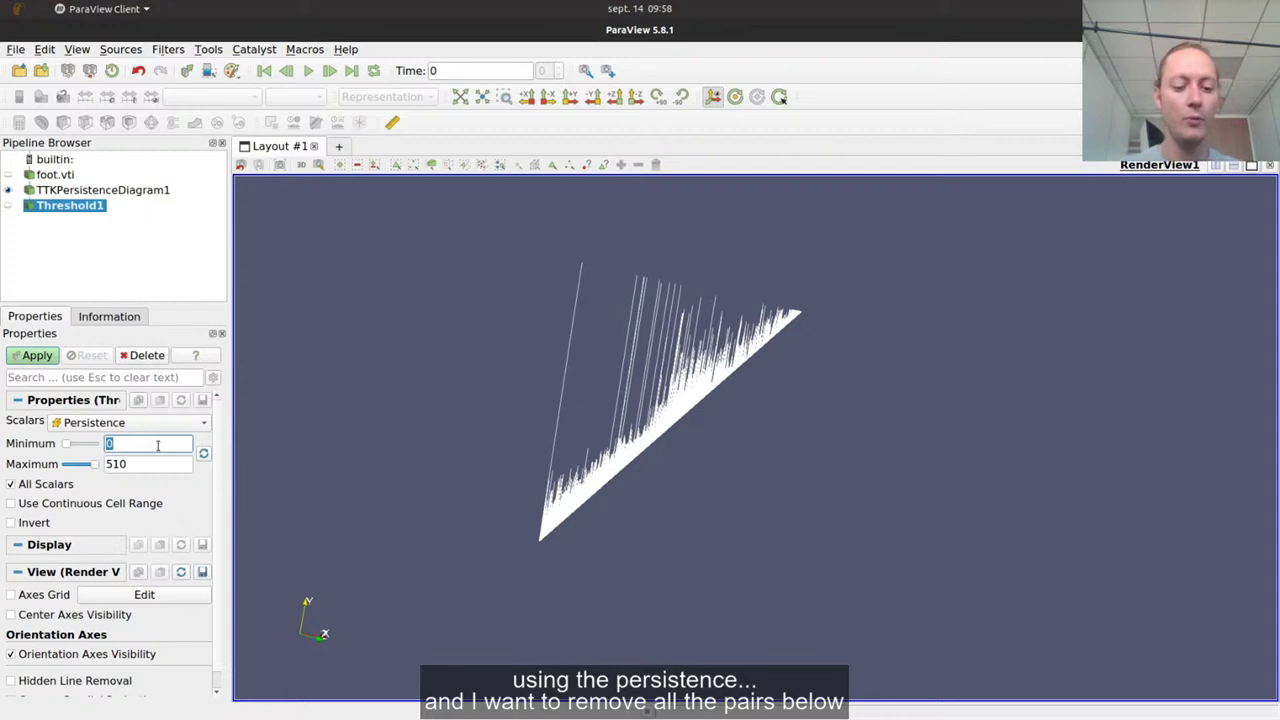
text(187)
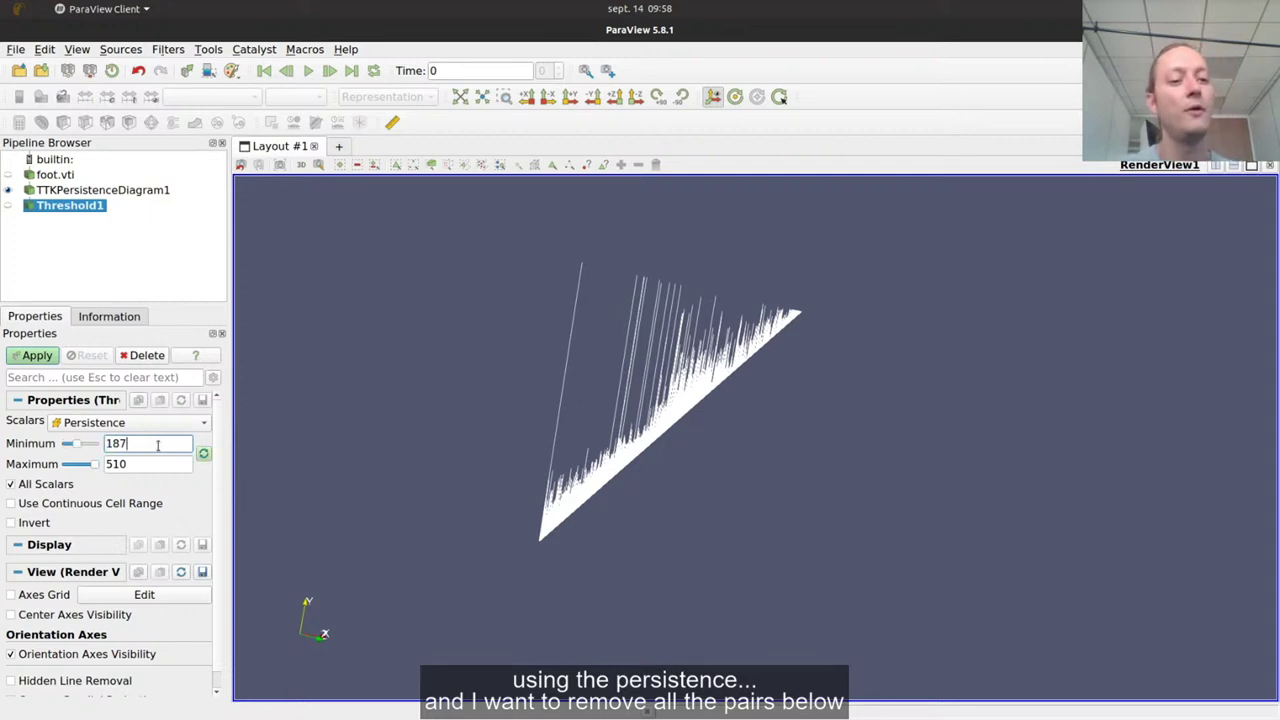
click(37, 360)
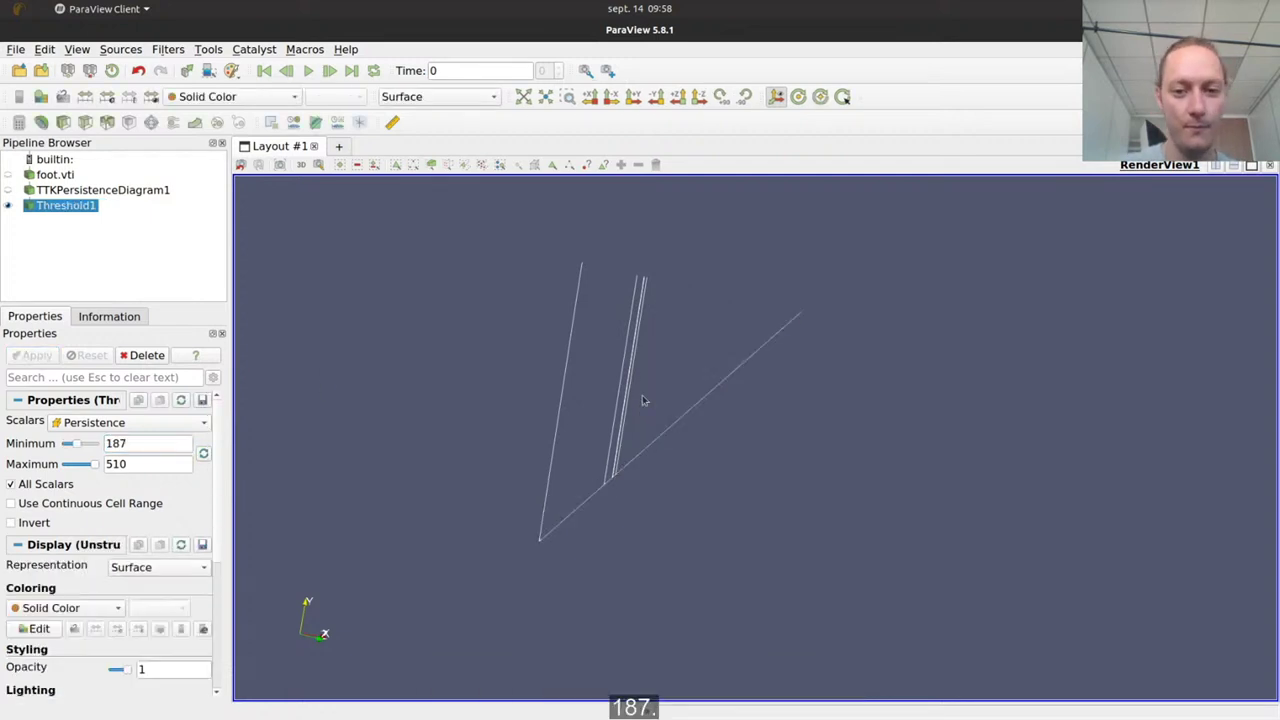
drag(586, 440, 557, 457)
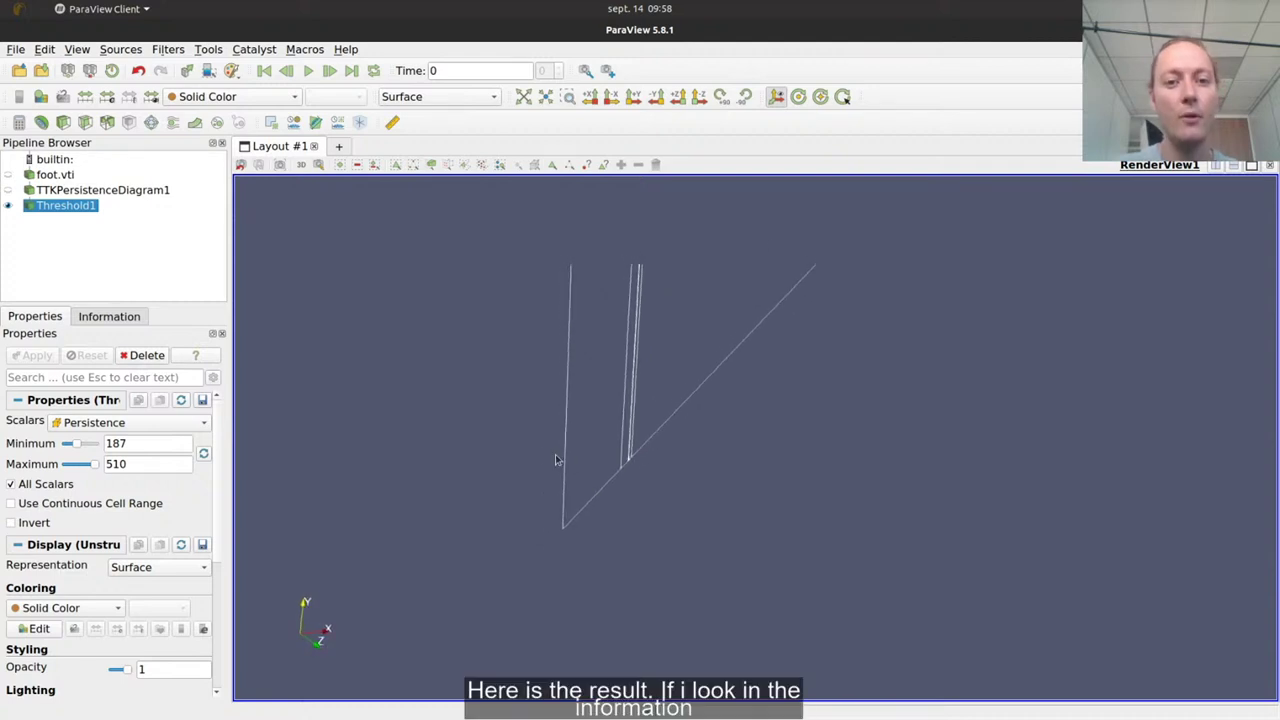
click(130, 318)
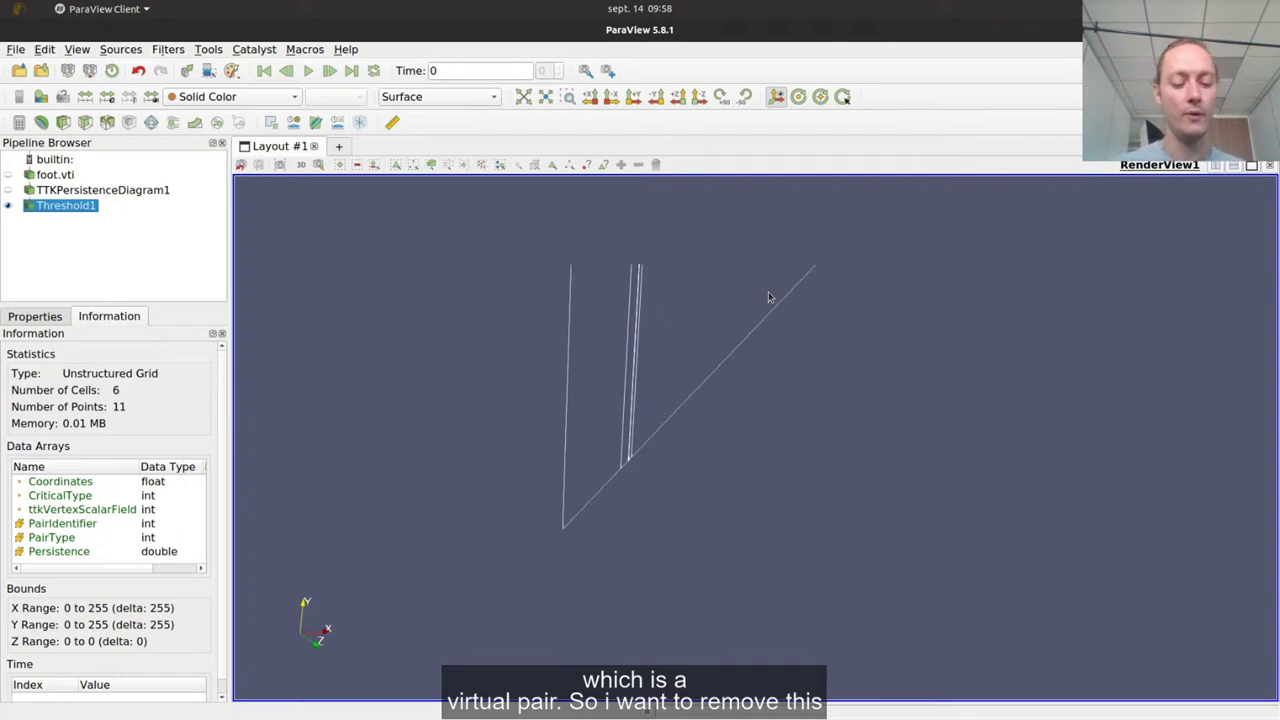
Add a second Threshold filter on the output of the first threshold and show its properties.
key(ctrl+space)
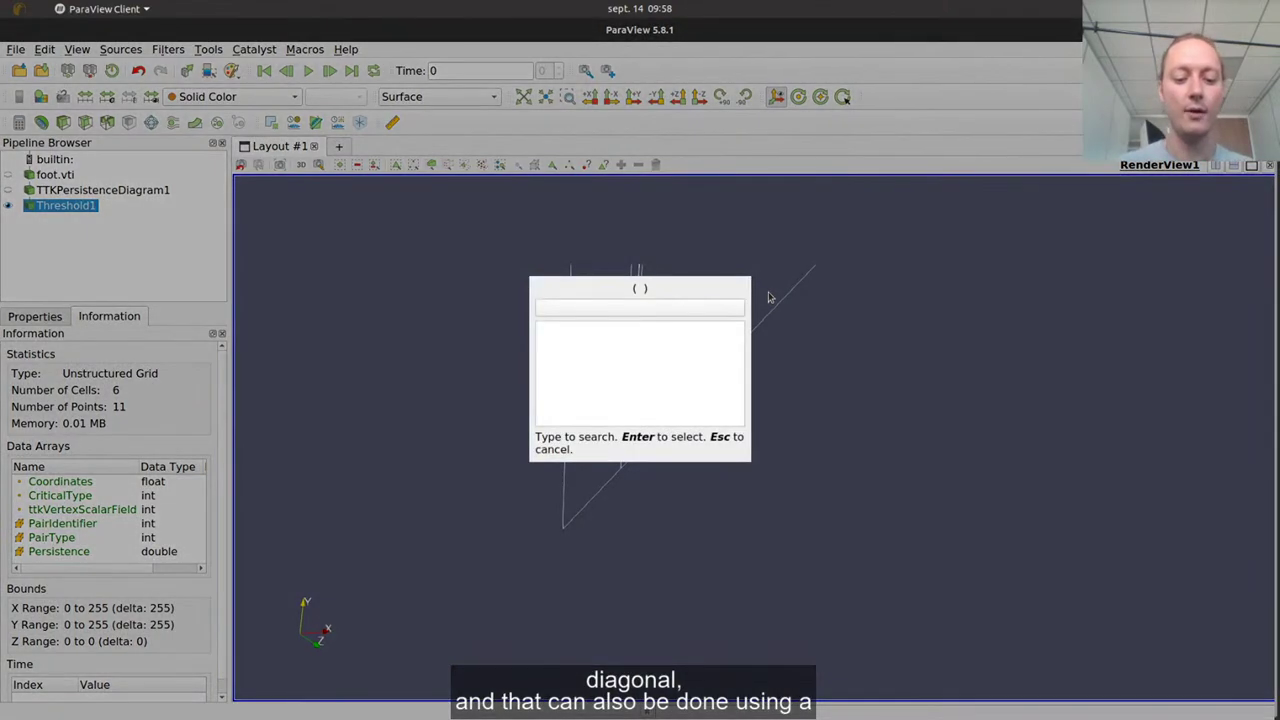
text(thr)
key(Return)
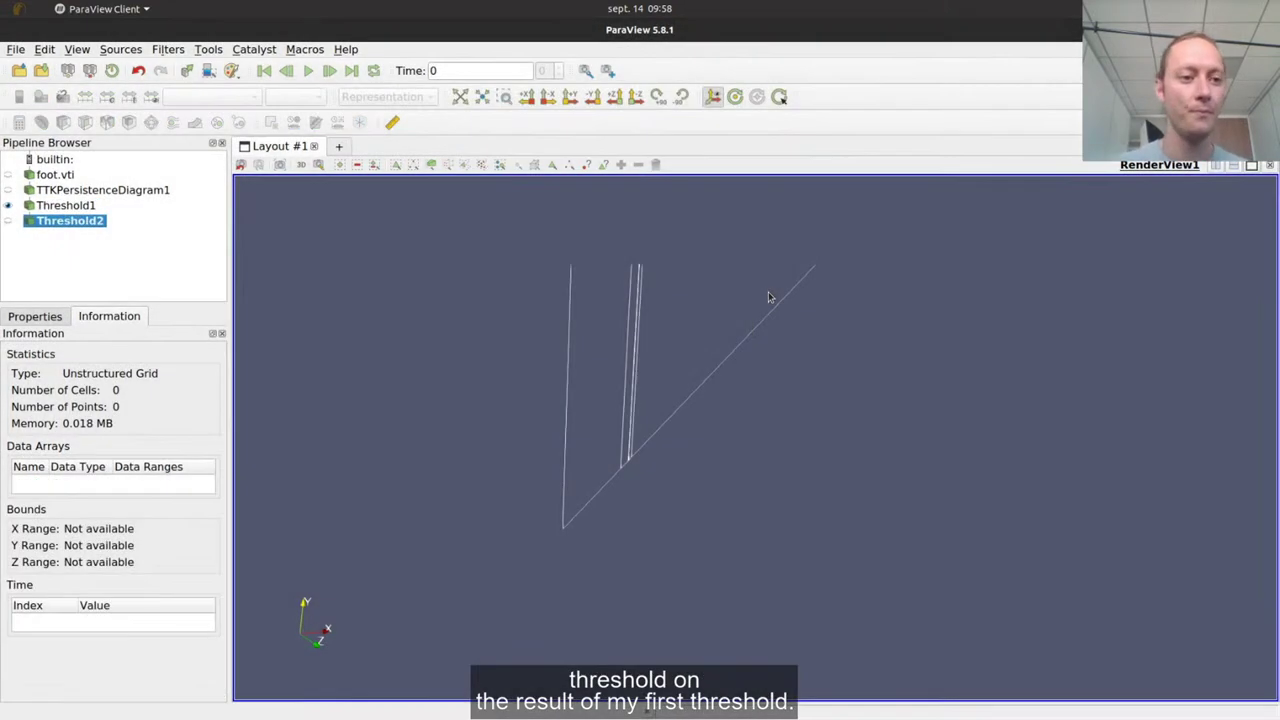
click(45, 318)
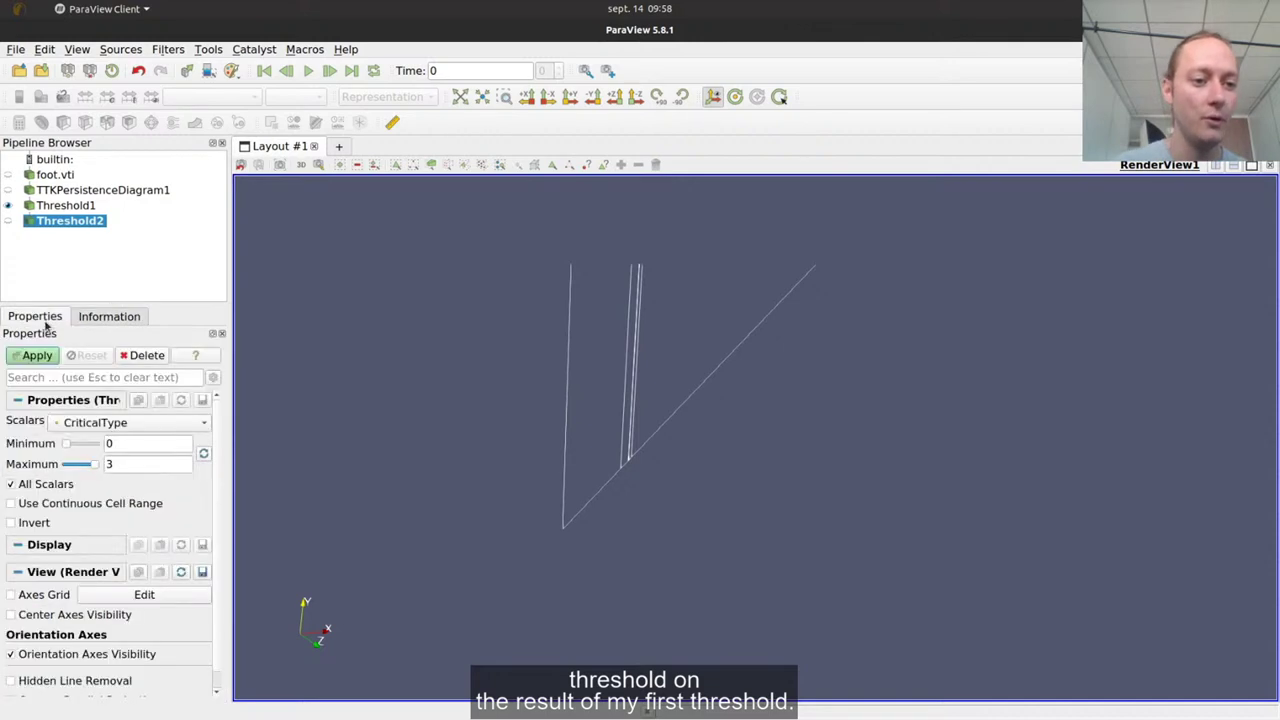
Remove the diagonal by thresholding PairIdentifier from 0 to the data maximum of 59022, and check the output's statistics.
click(97, 424)
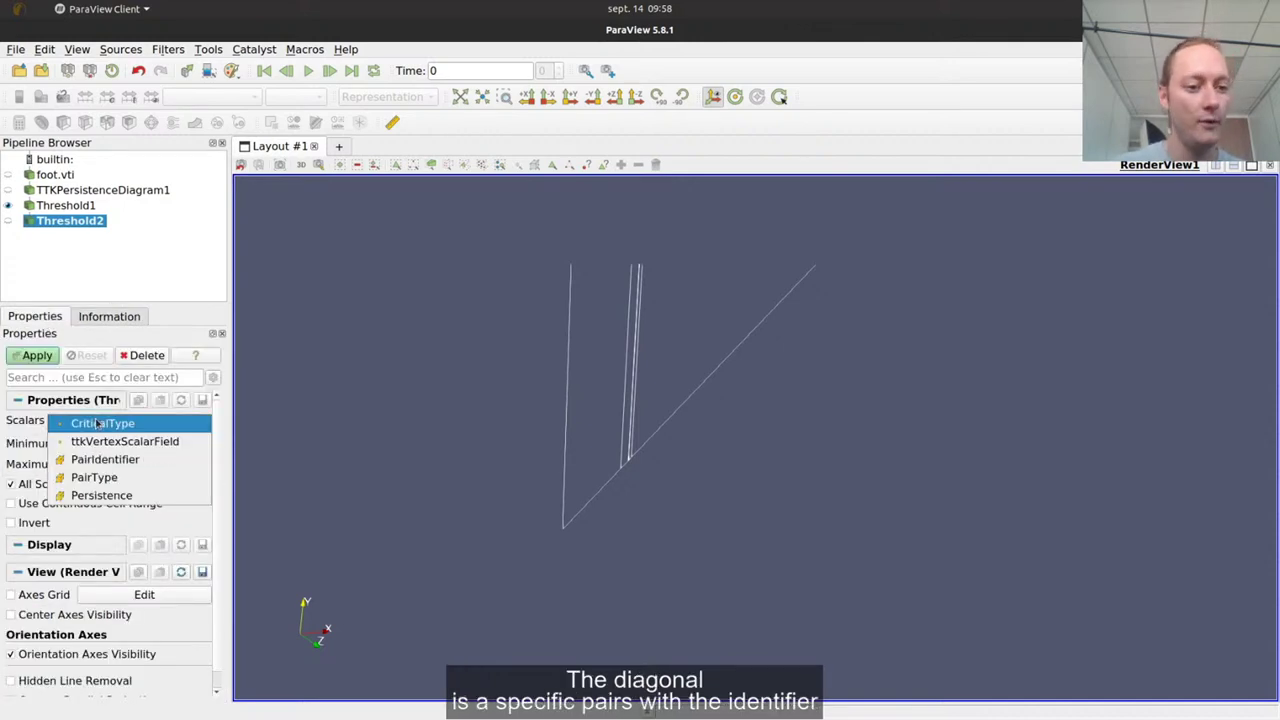
click(105, 459)
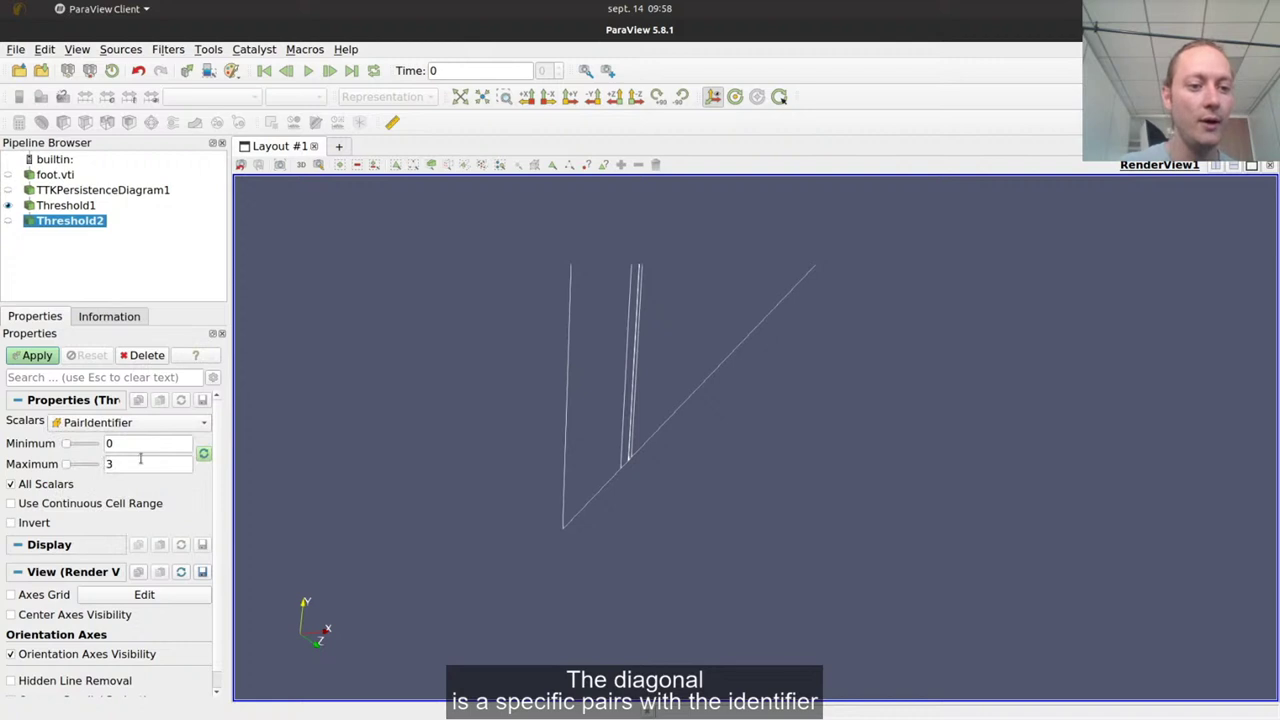
click(203, 454)
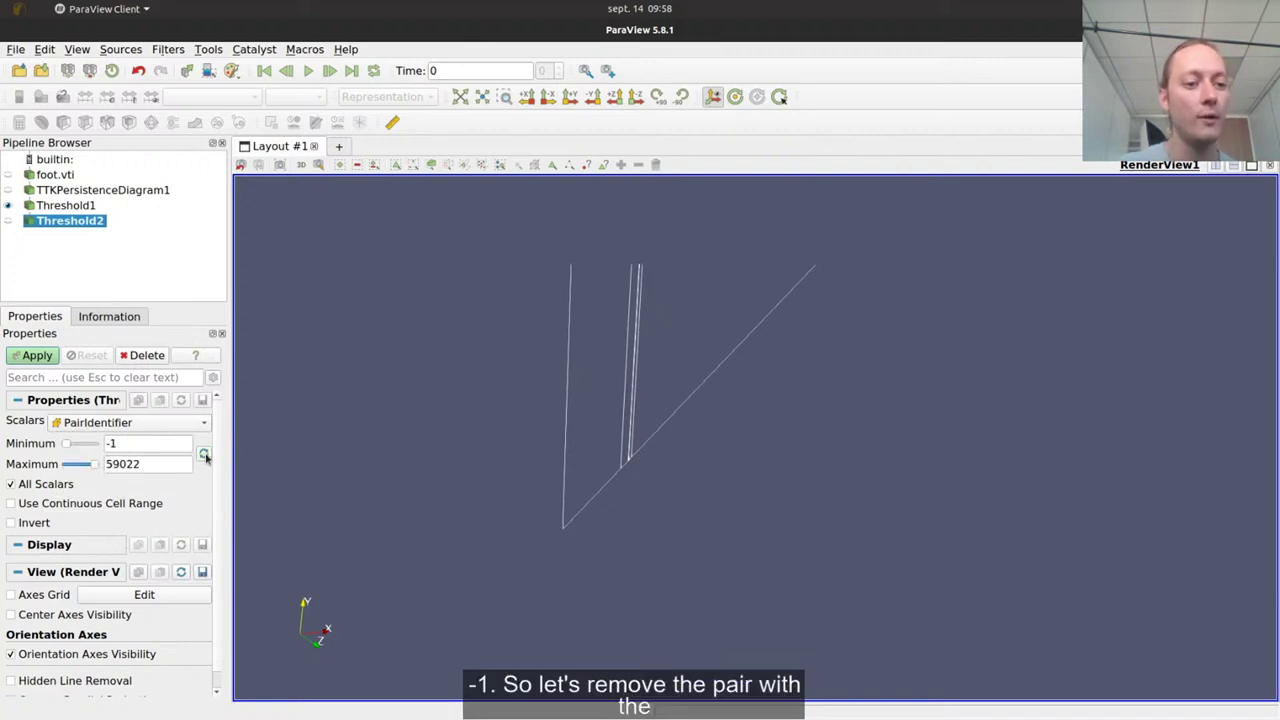
click(124, 447)
drag(118, 443, 103, 443)
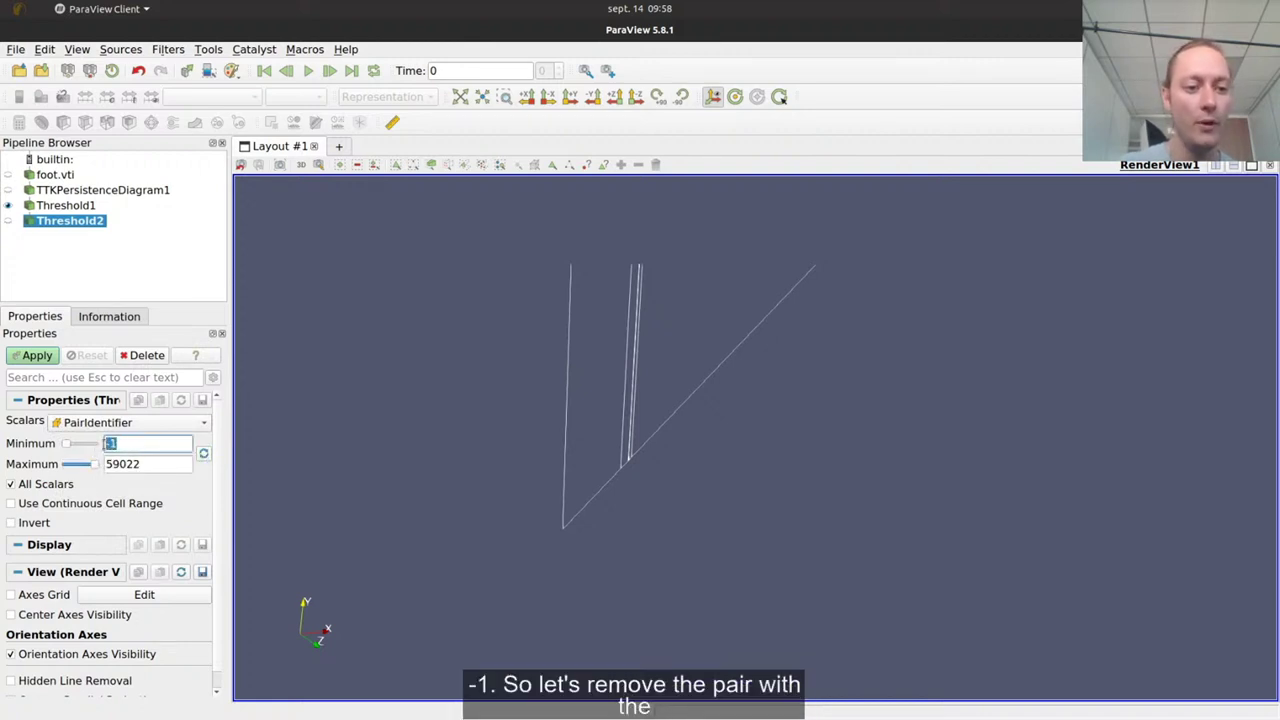
text(0)
click(45, 357)
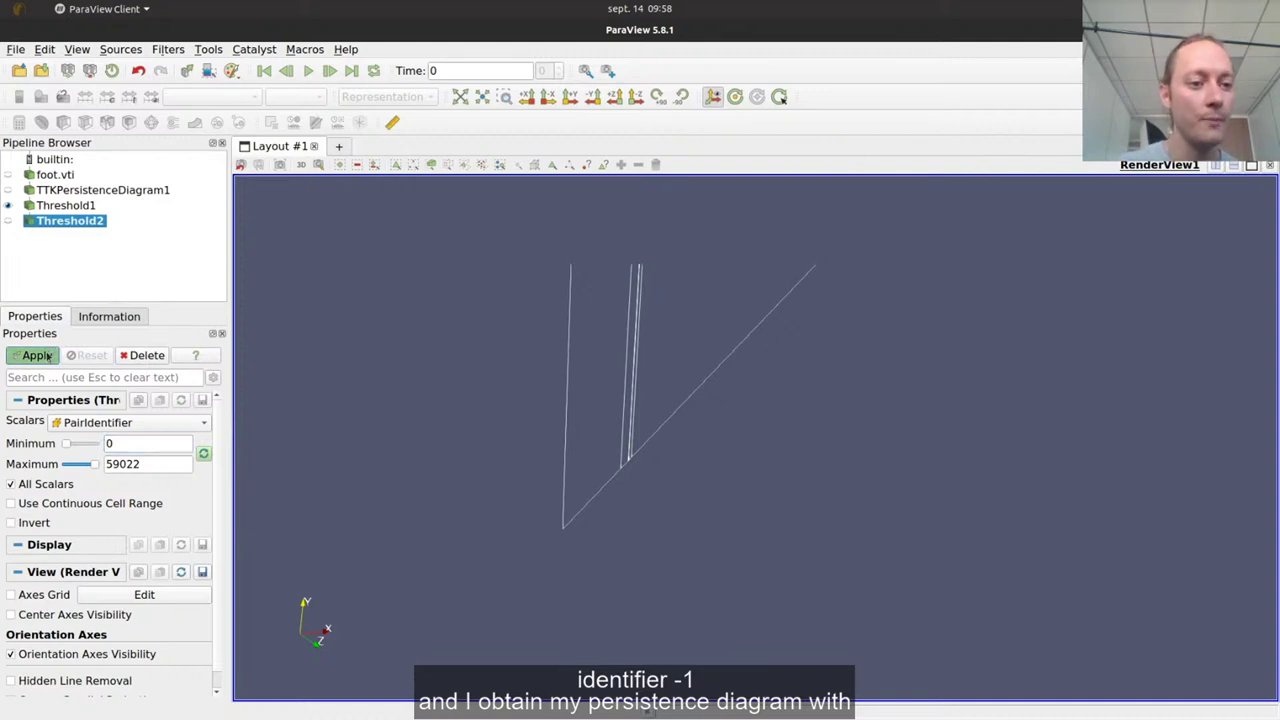
click(103, 320)
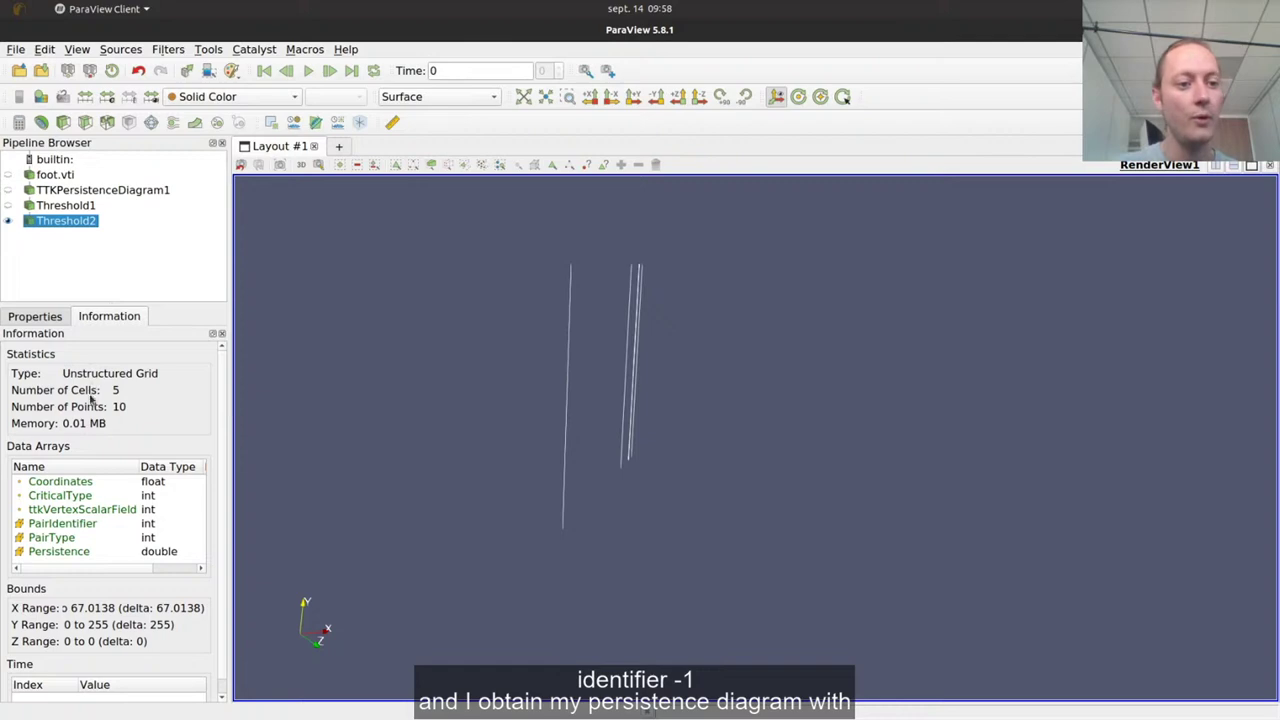
drag(546, 340, 536, 346)
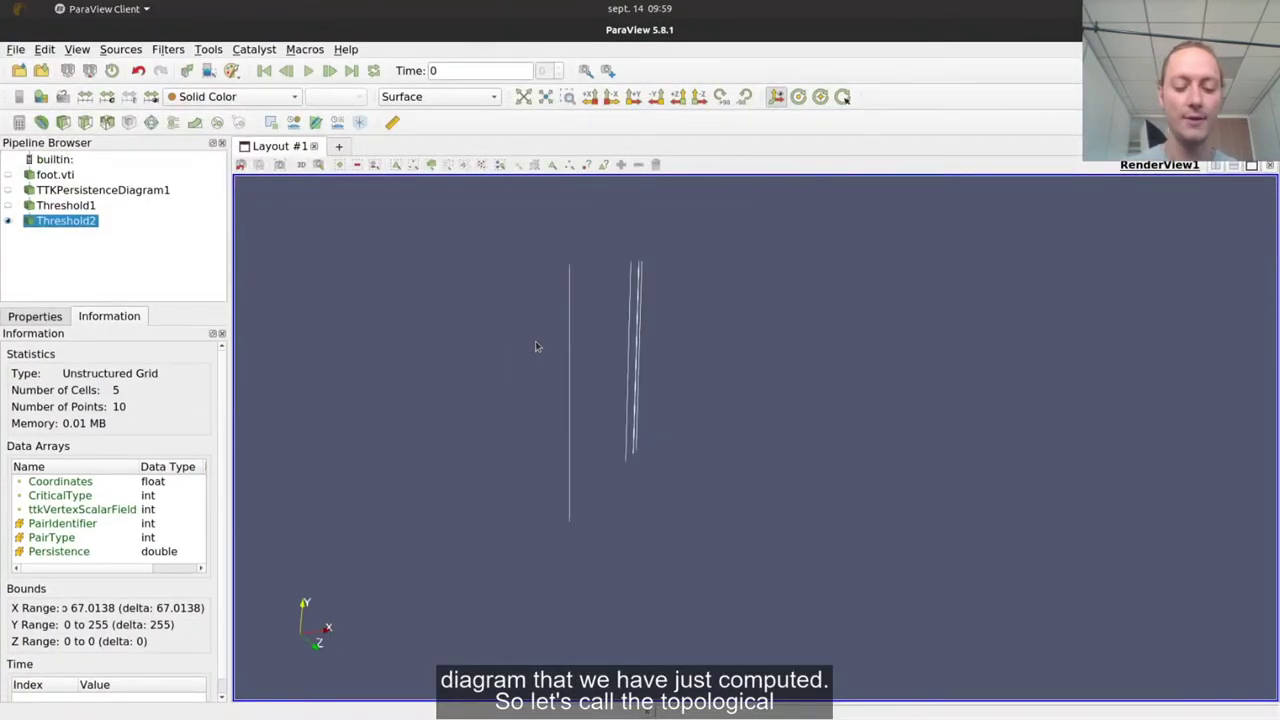
Add a TTK TopologicalSimplification filter with foot.vti as the domain and Threshold2 as the constraints.
key(ctrl+space)
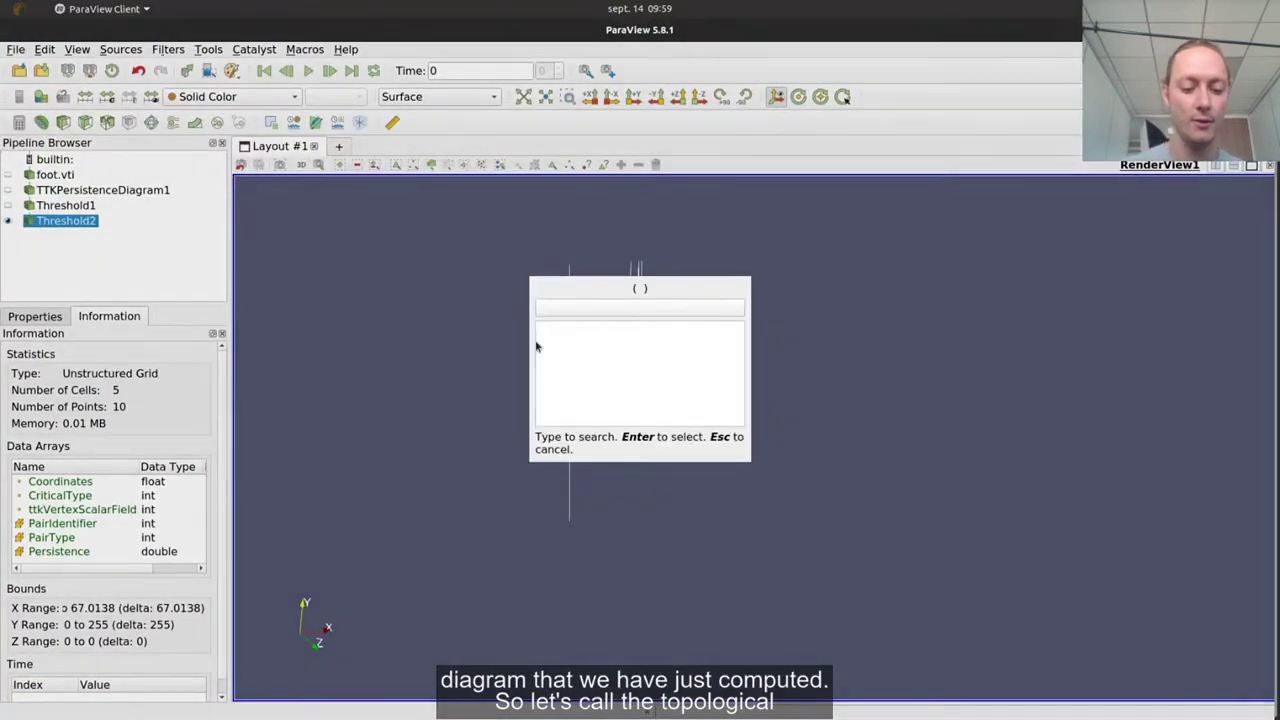
text(top)
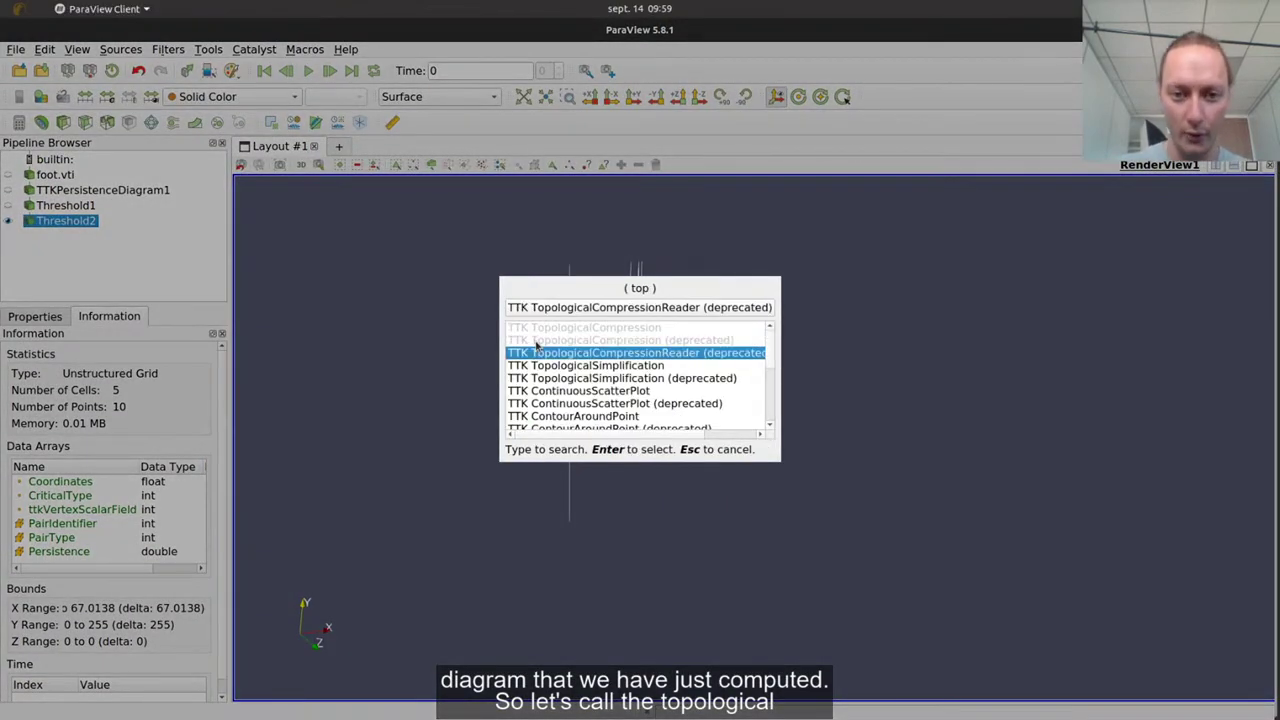
key(Down)
key(Return)
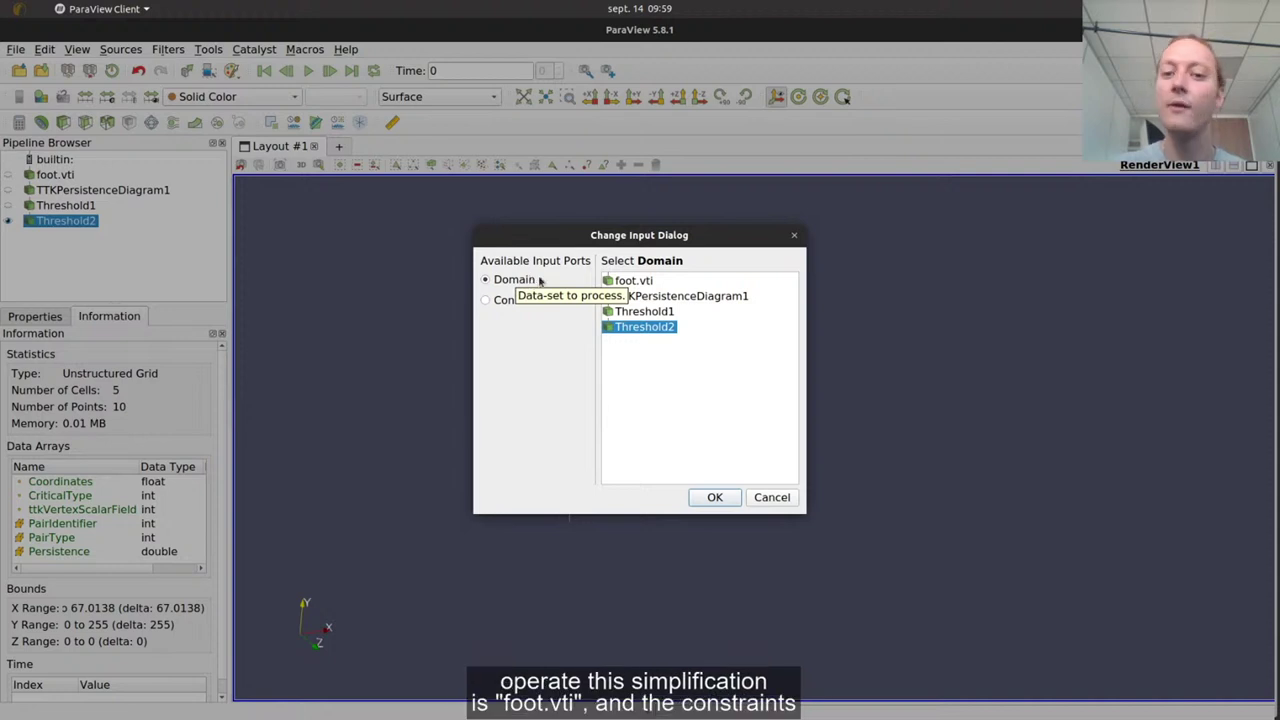
click(625, 283)
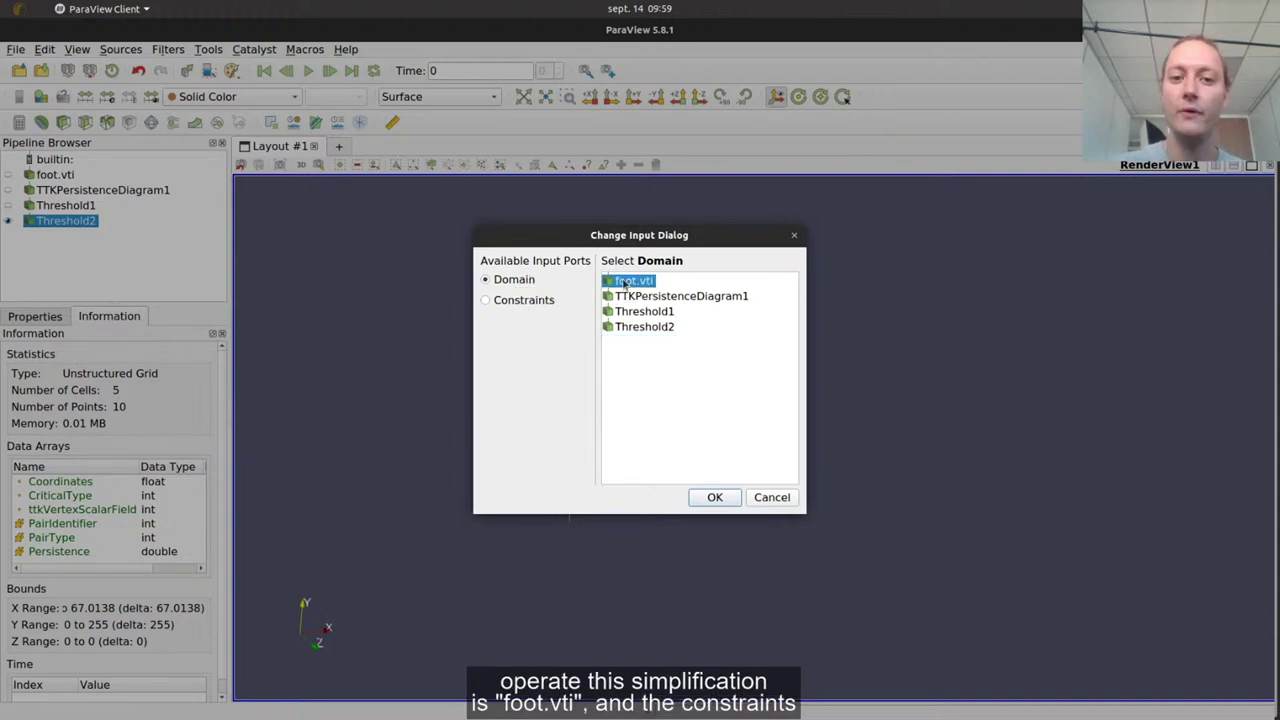
click(522, 301)
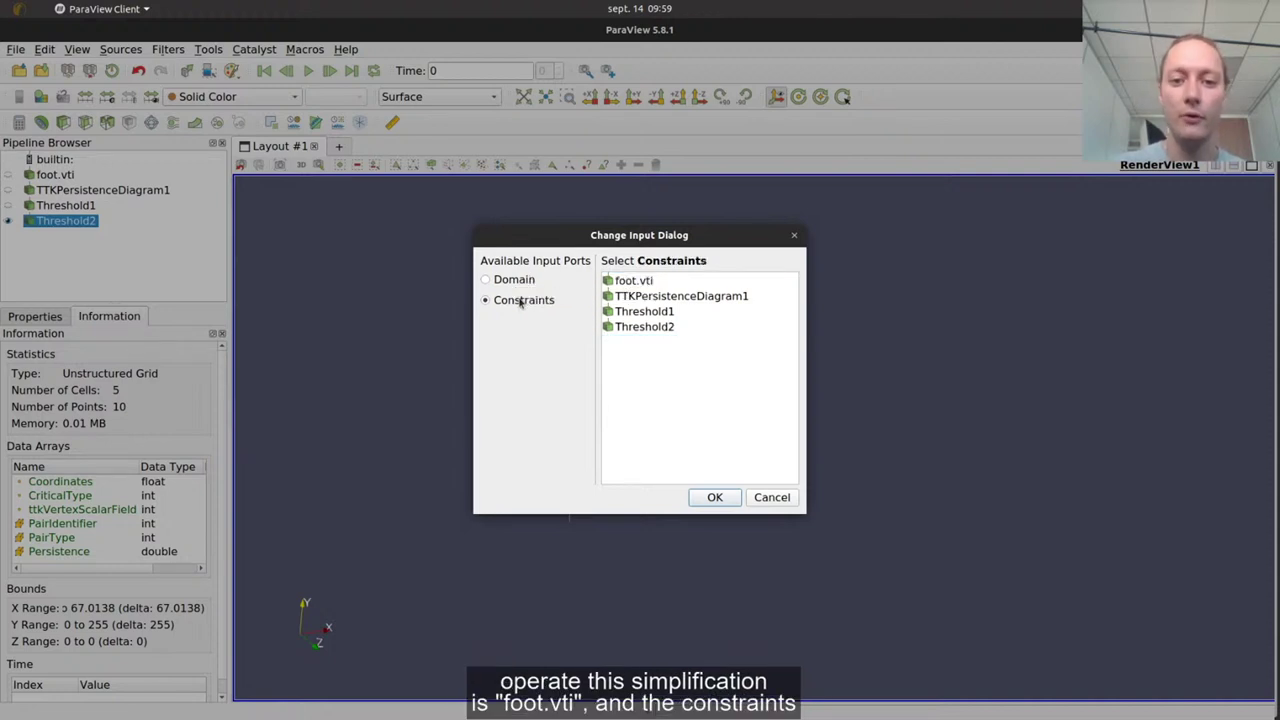
click(663, 330)
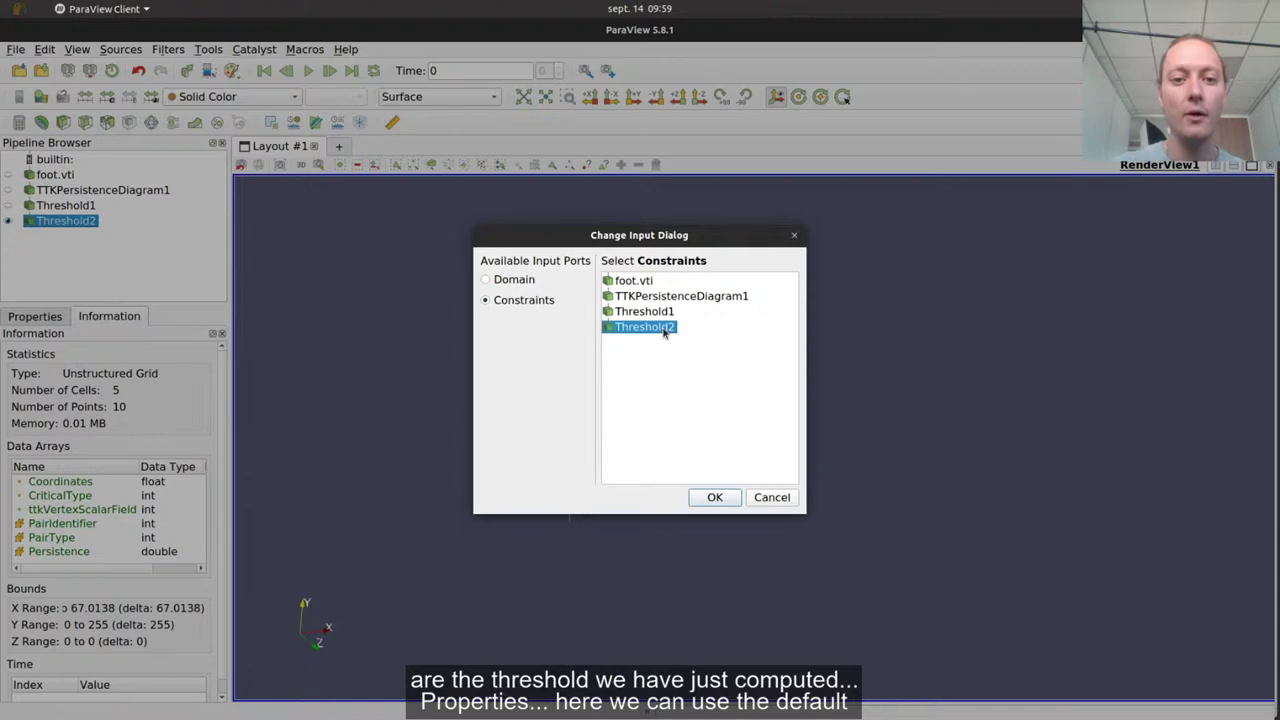
click(715, 497)
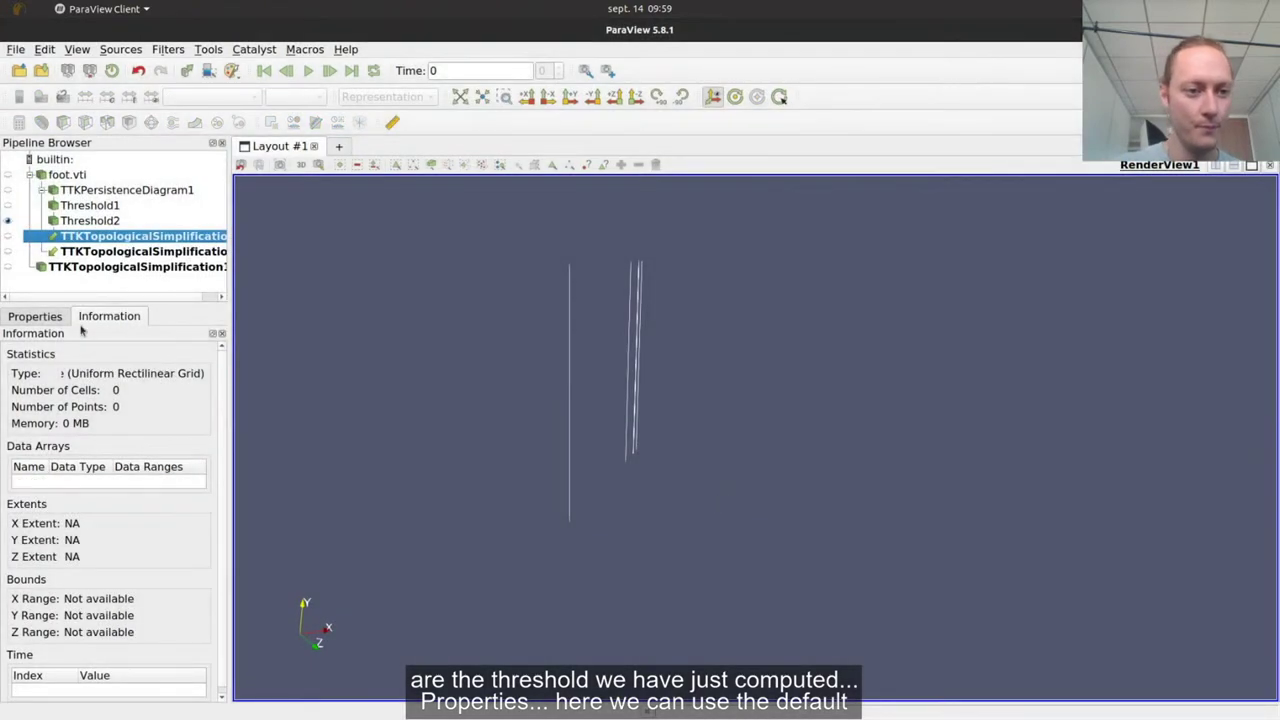
Apply the topological simplification with its default settings and display the simplified foot data as a Volume.
click(44, 317)
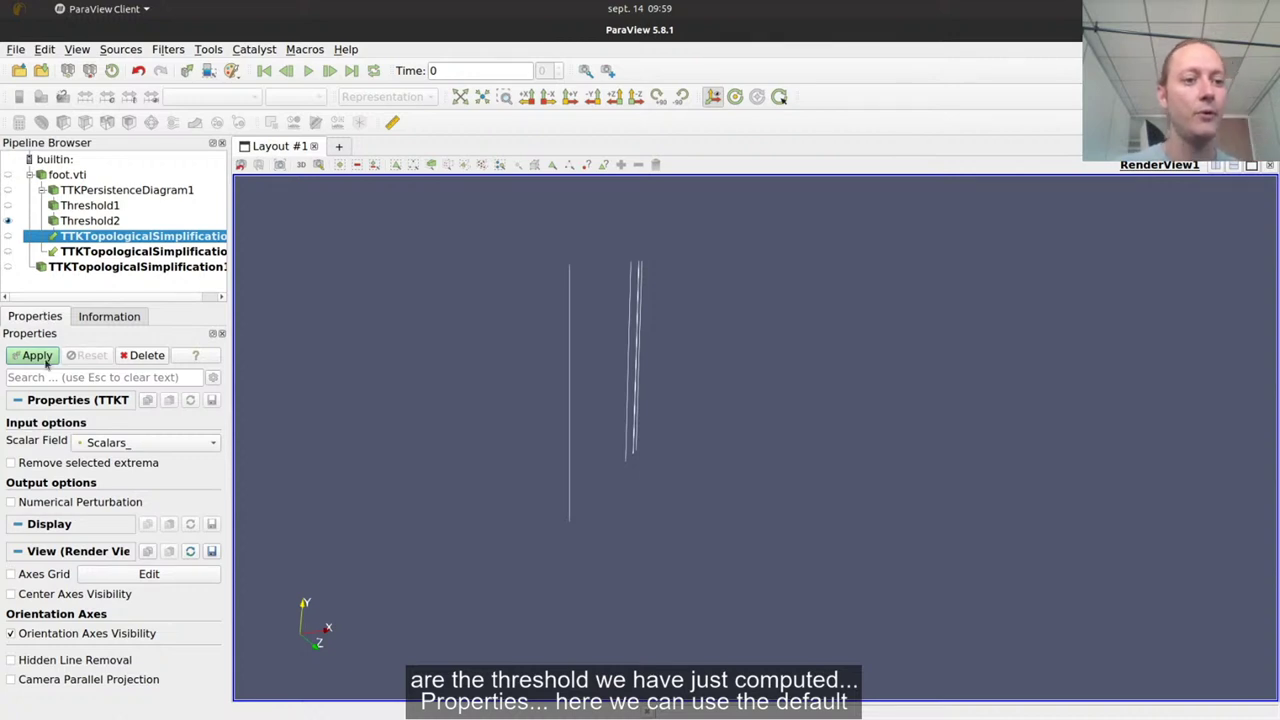
click(37, 356)
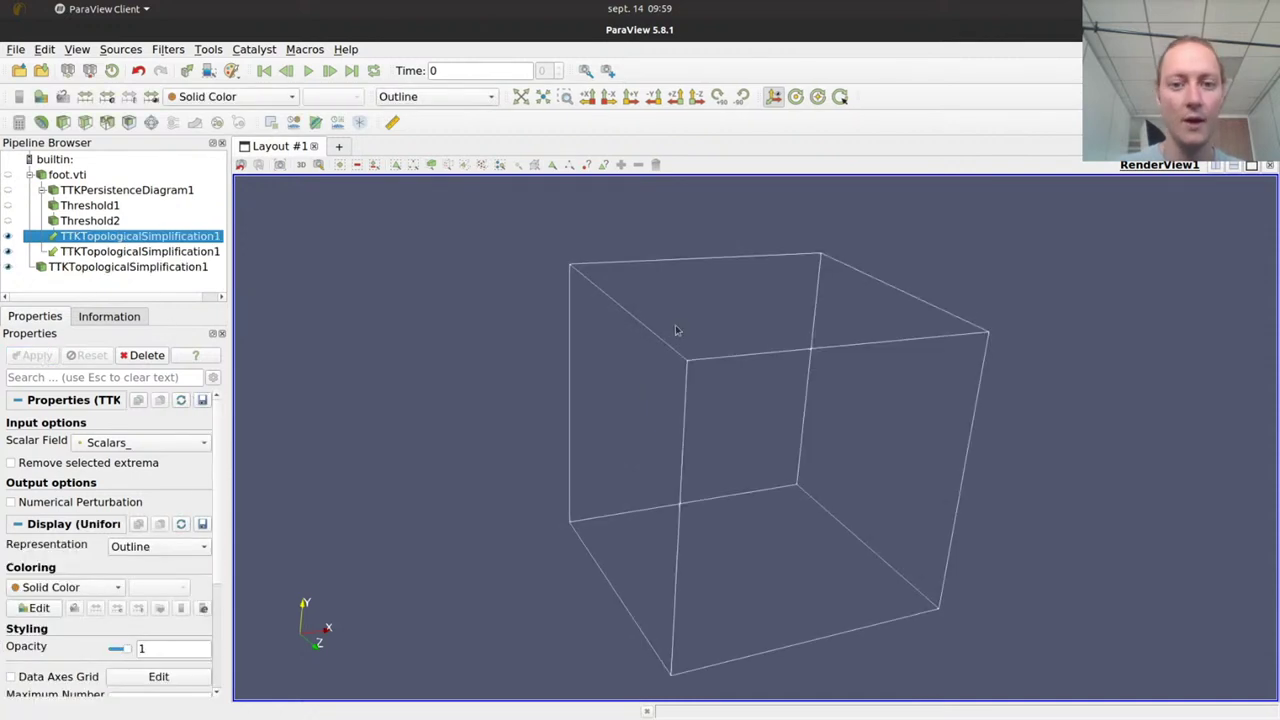
drag(776, 351, 740, 354)
click(463, 100)
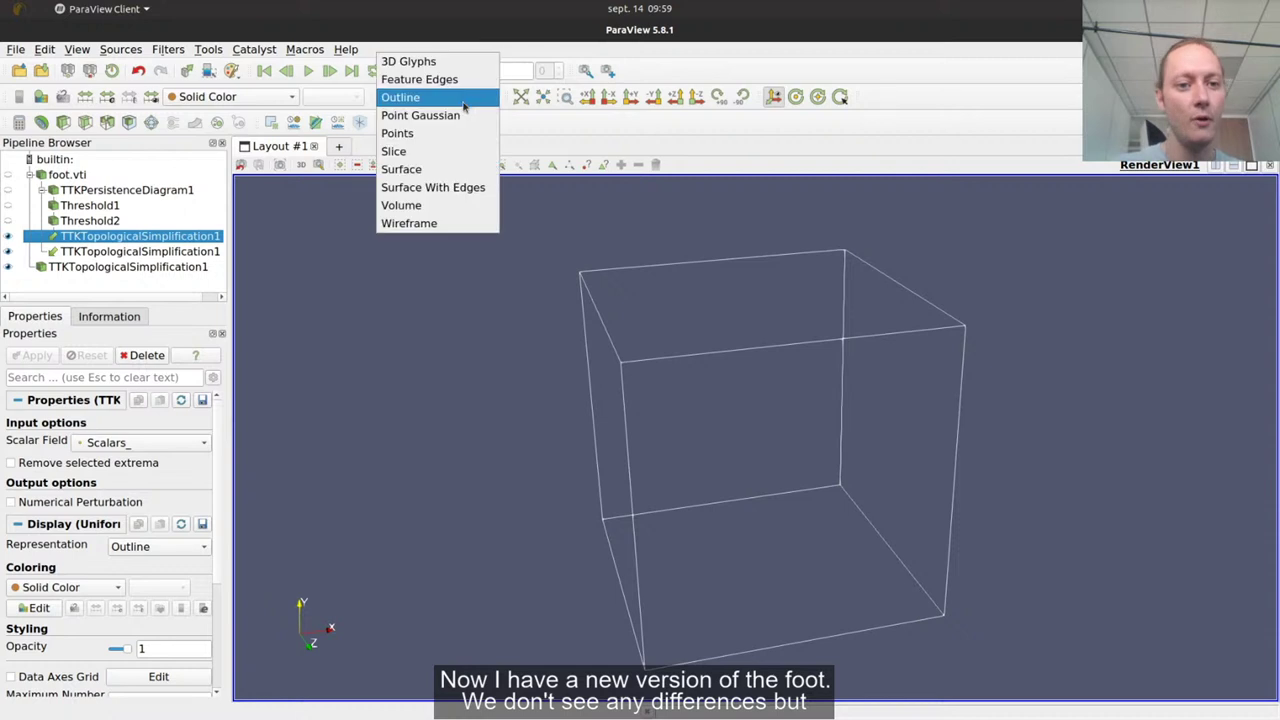
click(455, 207)
drag(655, 441, 948, 434)
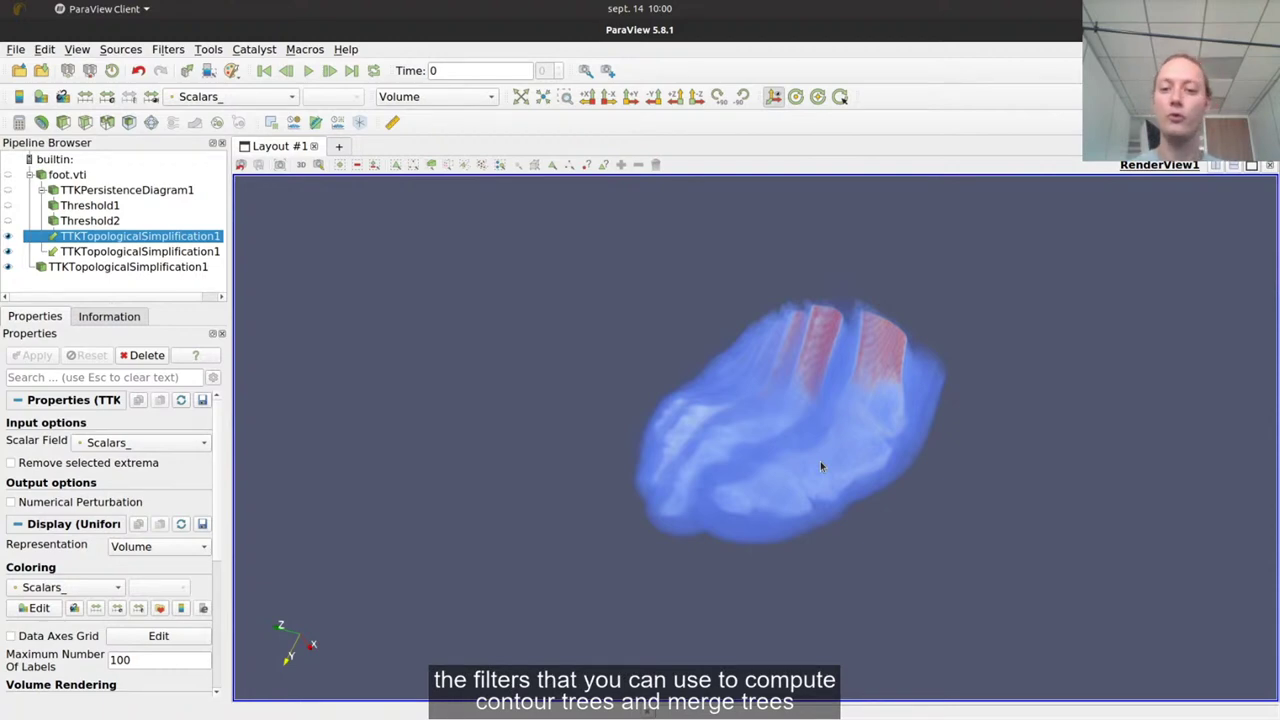
Compute the split tree of the simplified foot data with a TTK Merge and Contour Tree (FTM) filter.
key(ctrl+space)
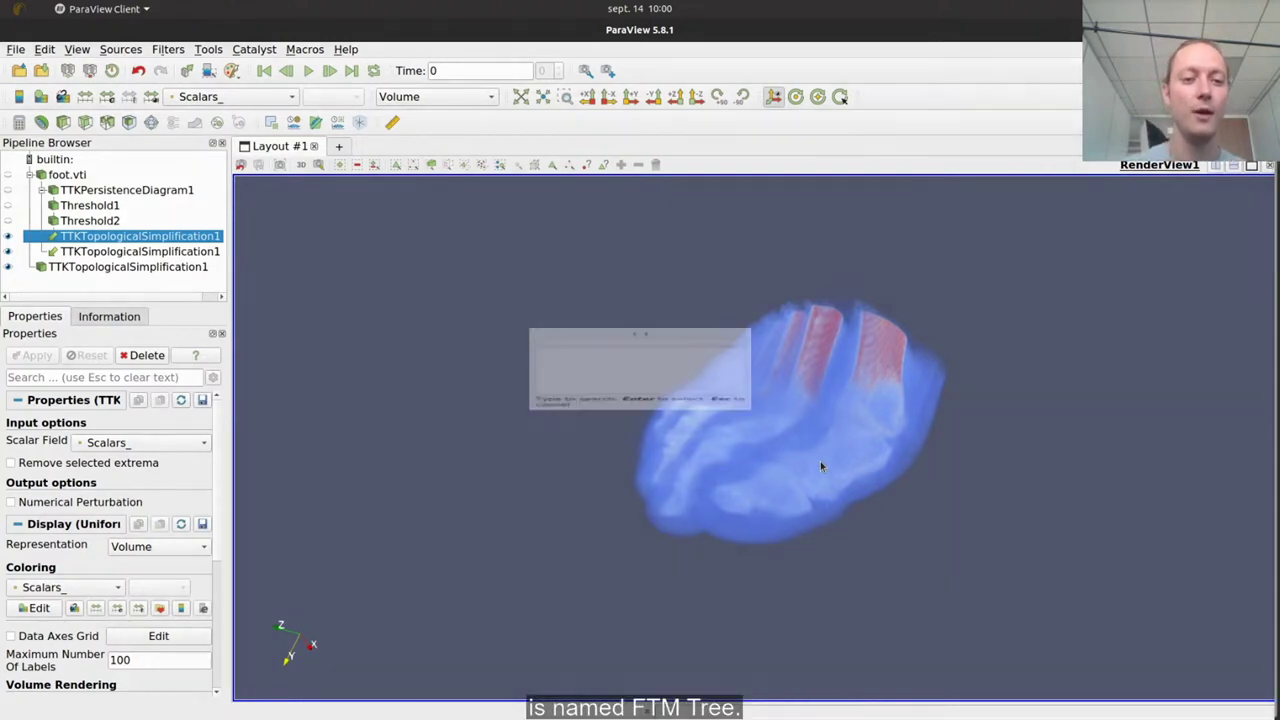
text(ftm)
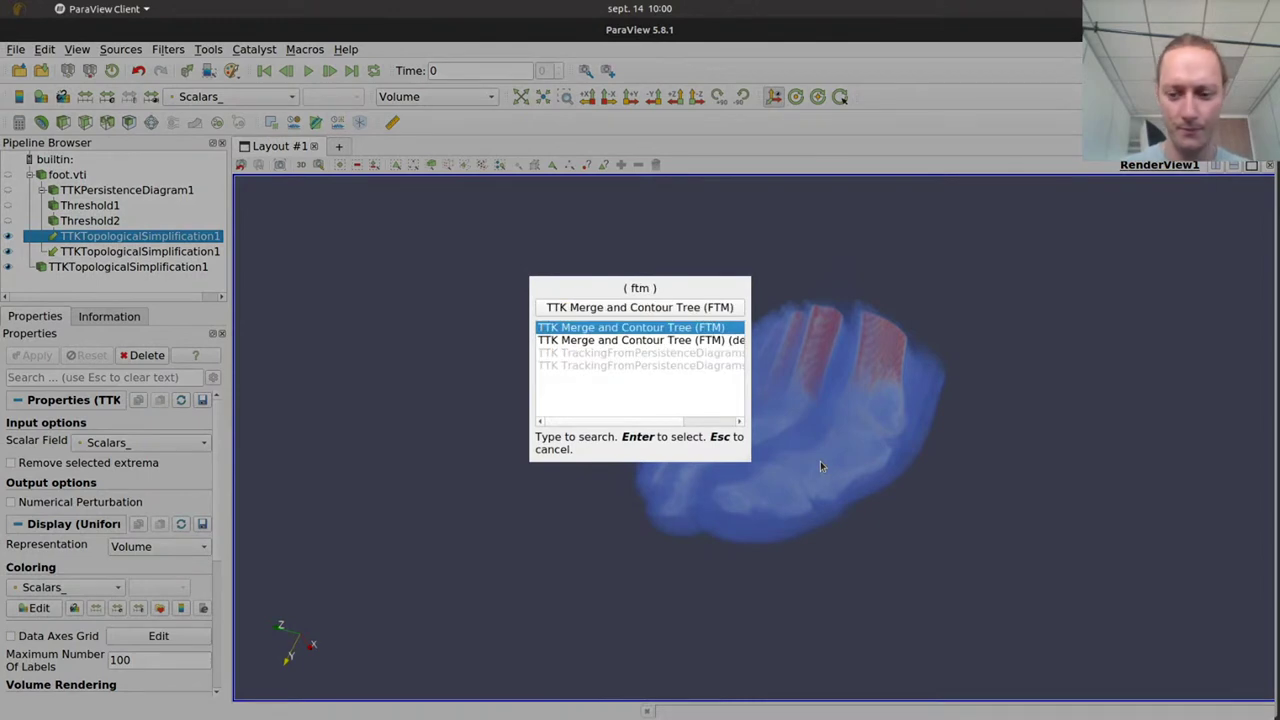
key(Return)
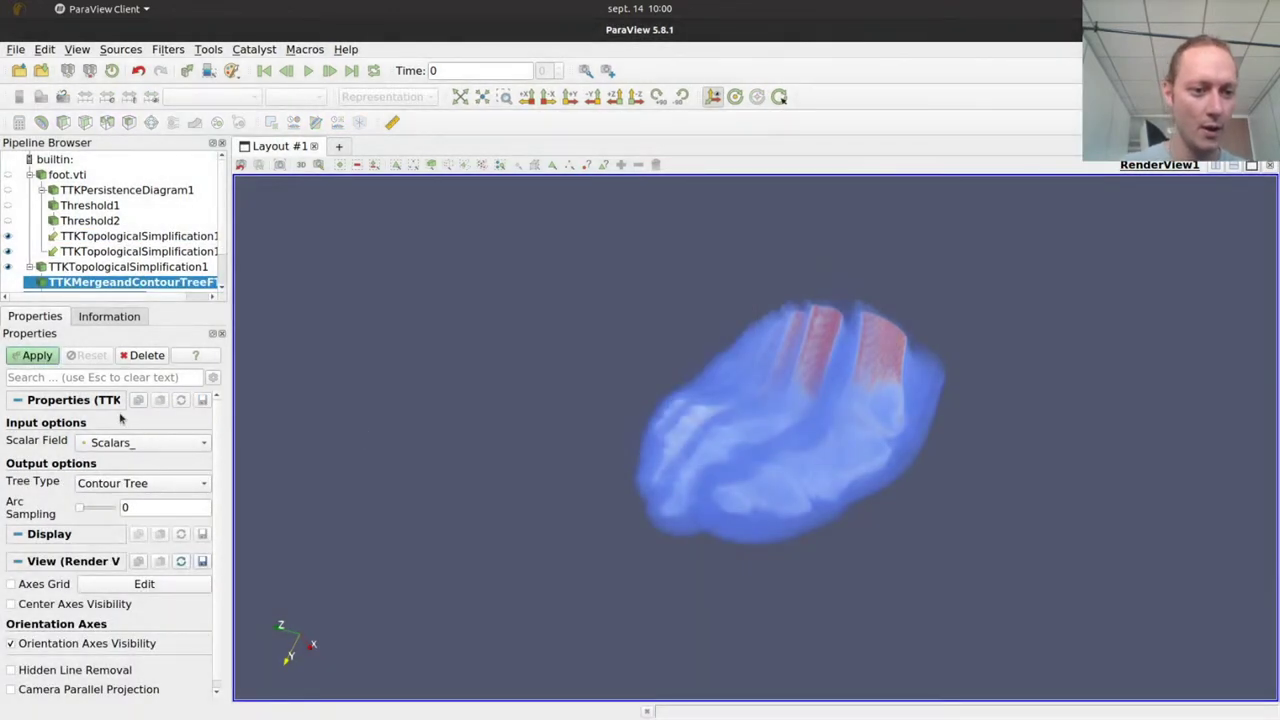
click(124, 487)
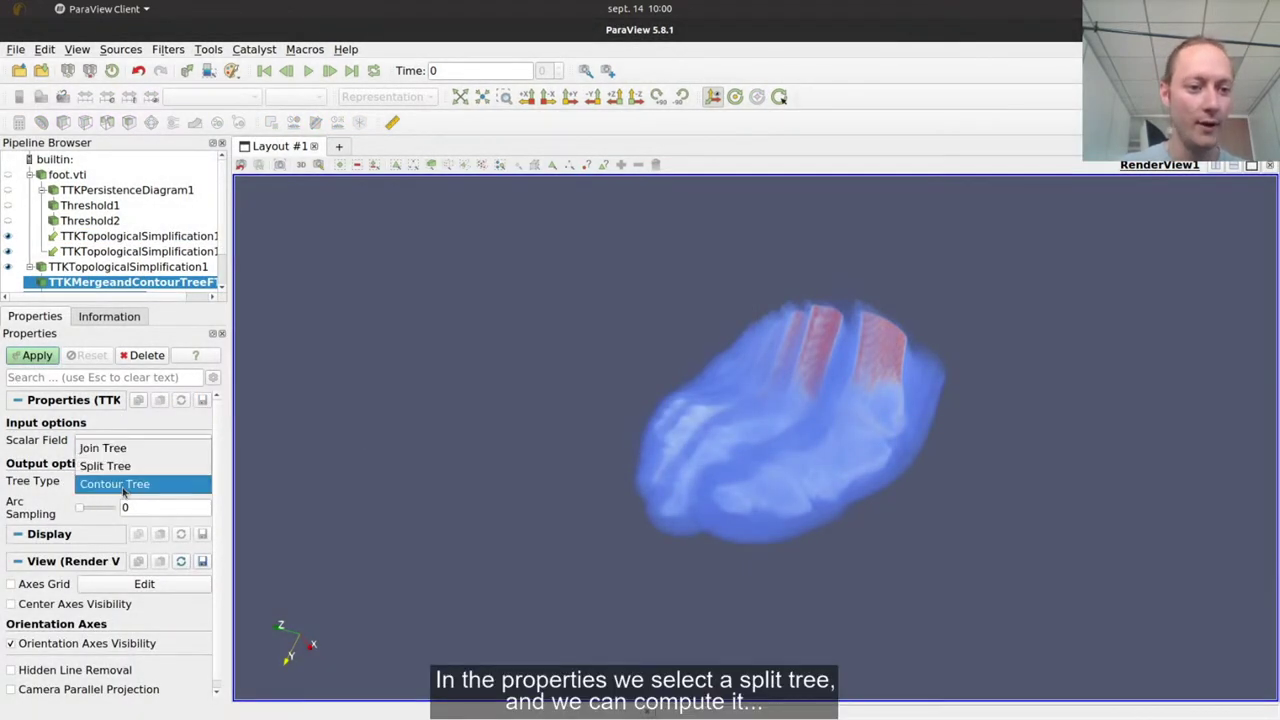
click(134, 467)
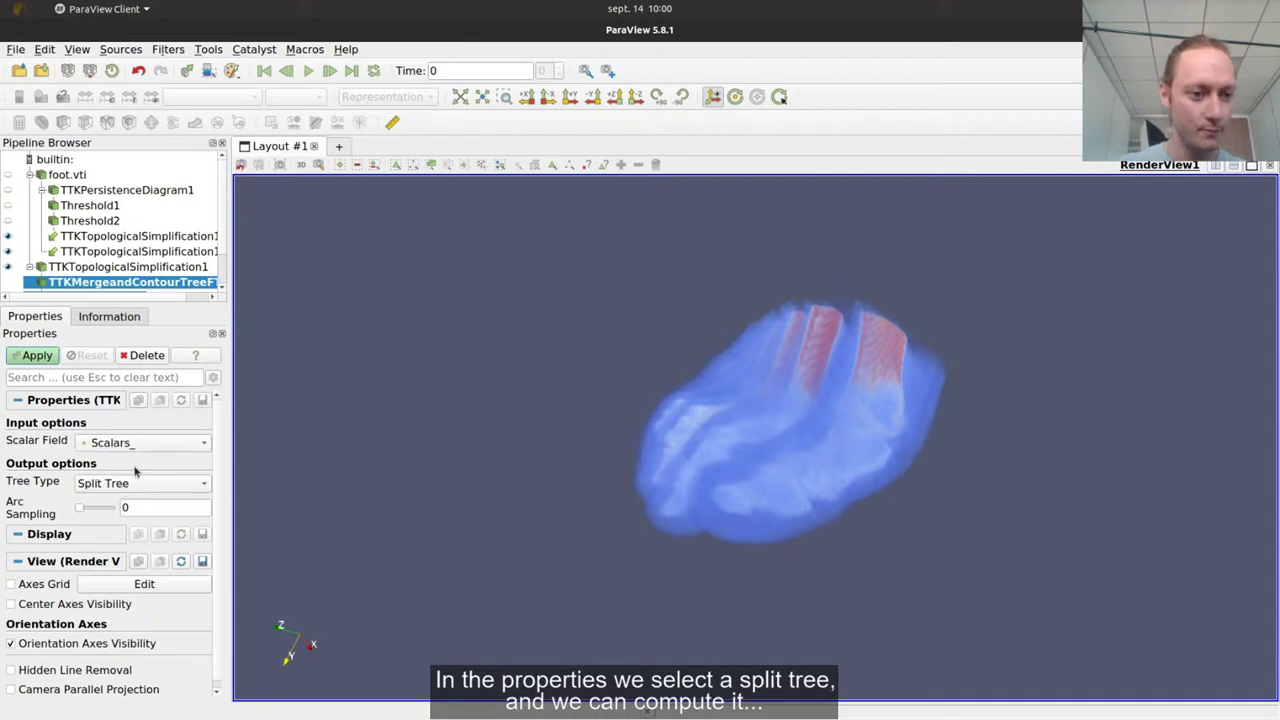
click(40, 359)
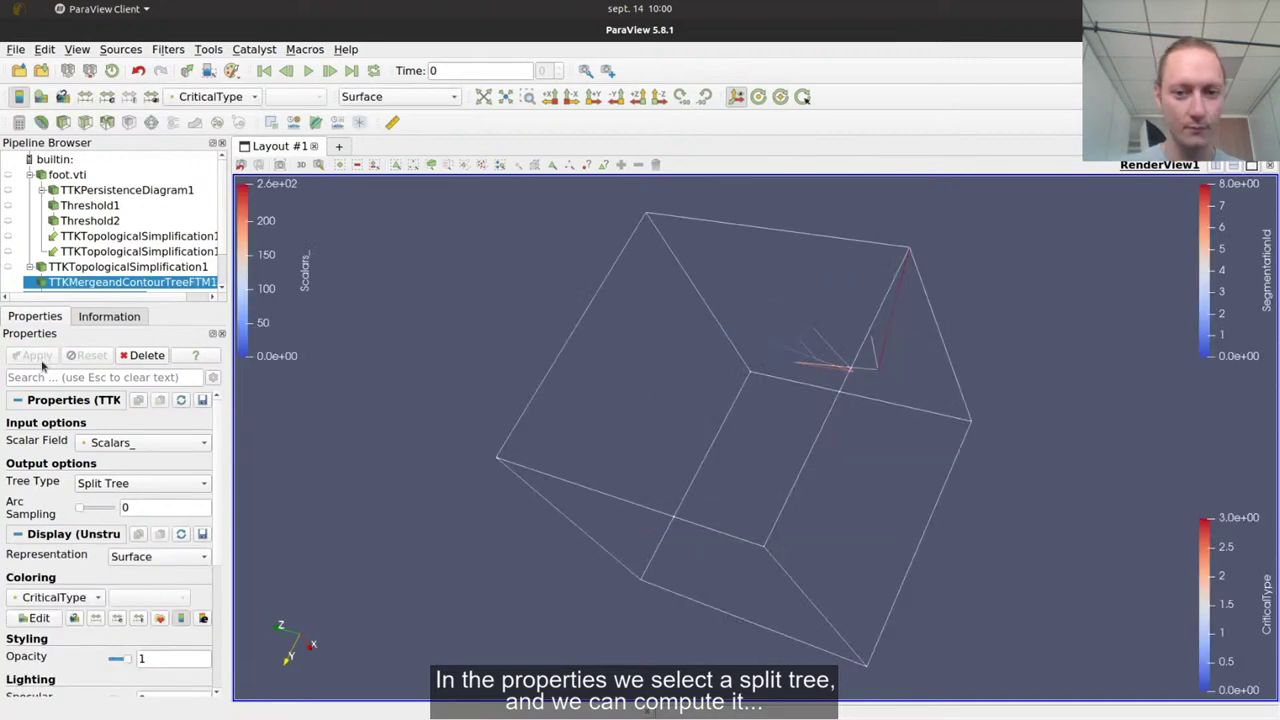
drag(826, 433, 759, 415)
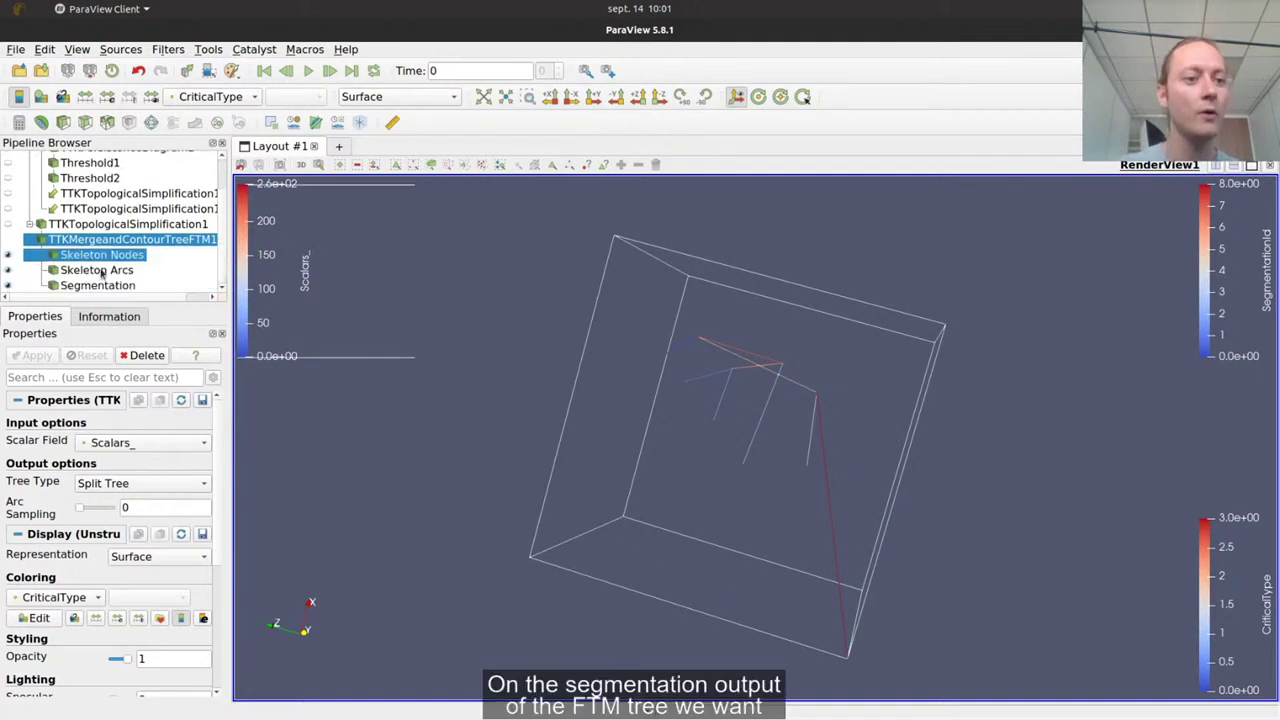
Add a Threshold filter on the tree's Segmentation output and choose RegionType as its scalars.
click(100, 286)
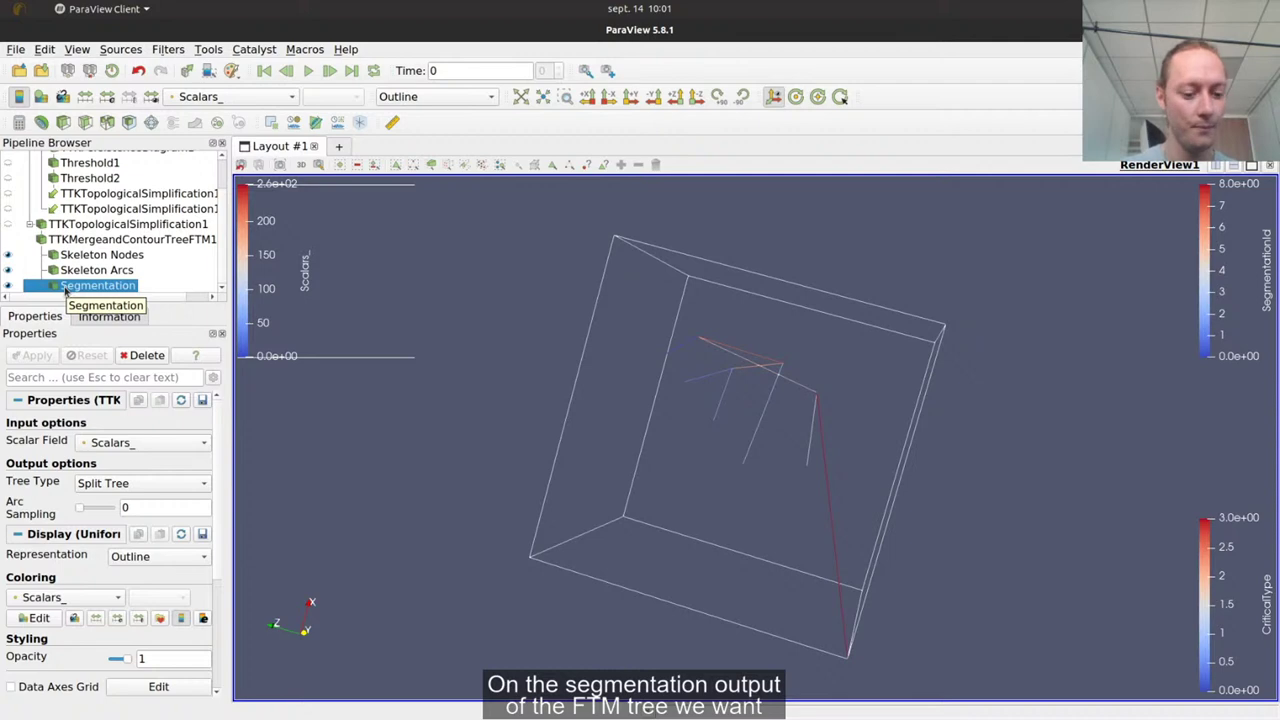
key(ctrl+space)
text(thres)
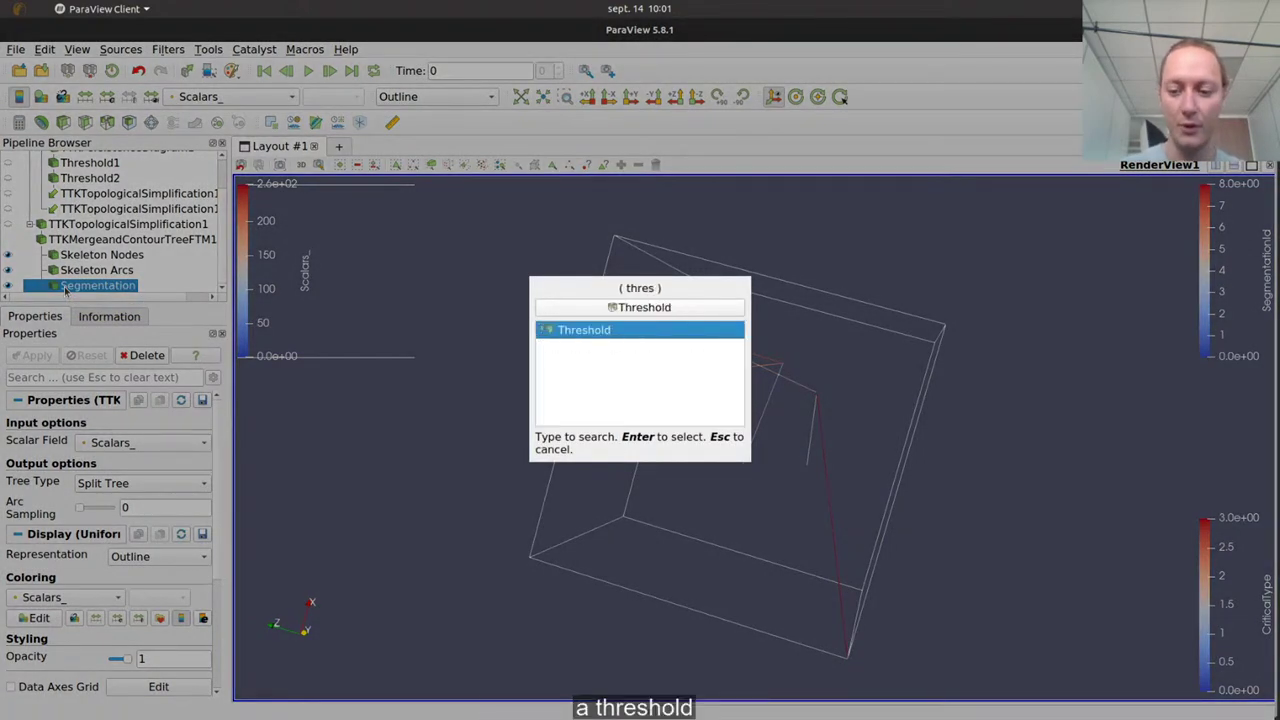
key(Return)
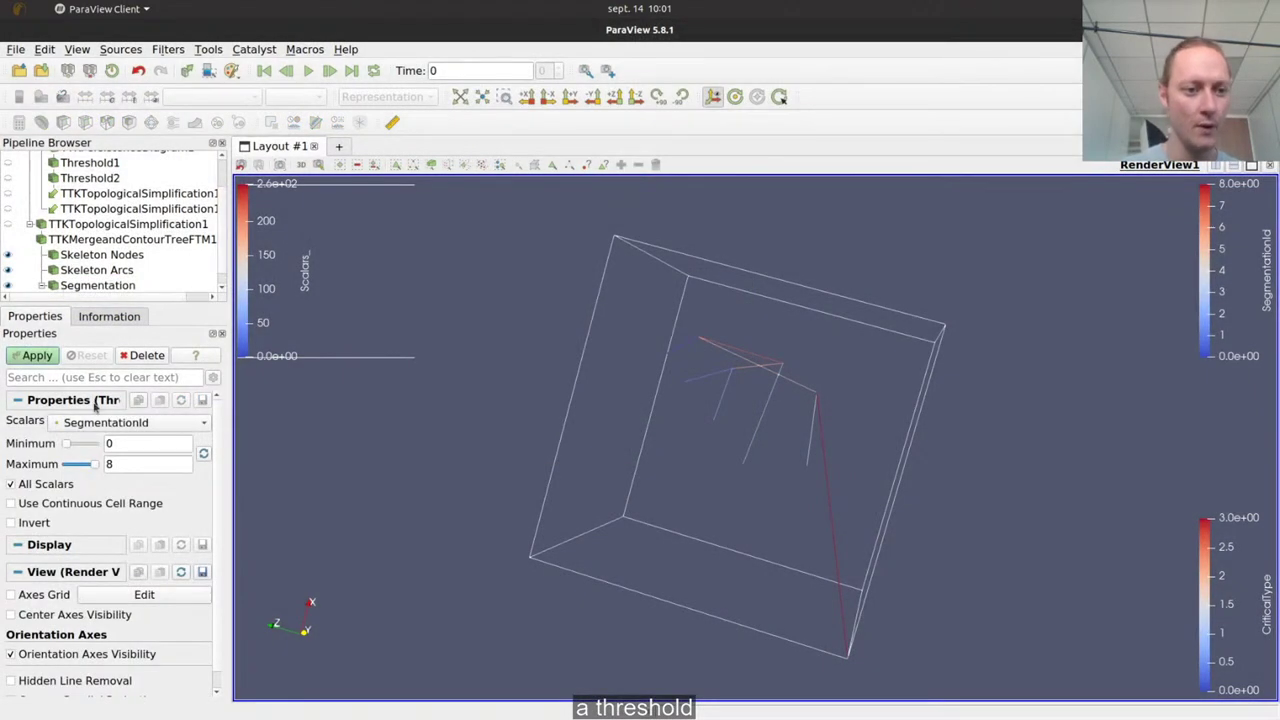
click(103, 423)
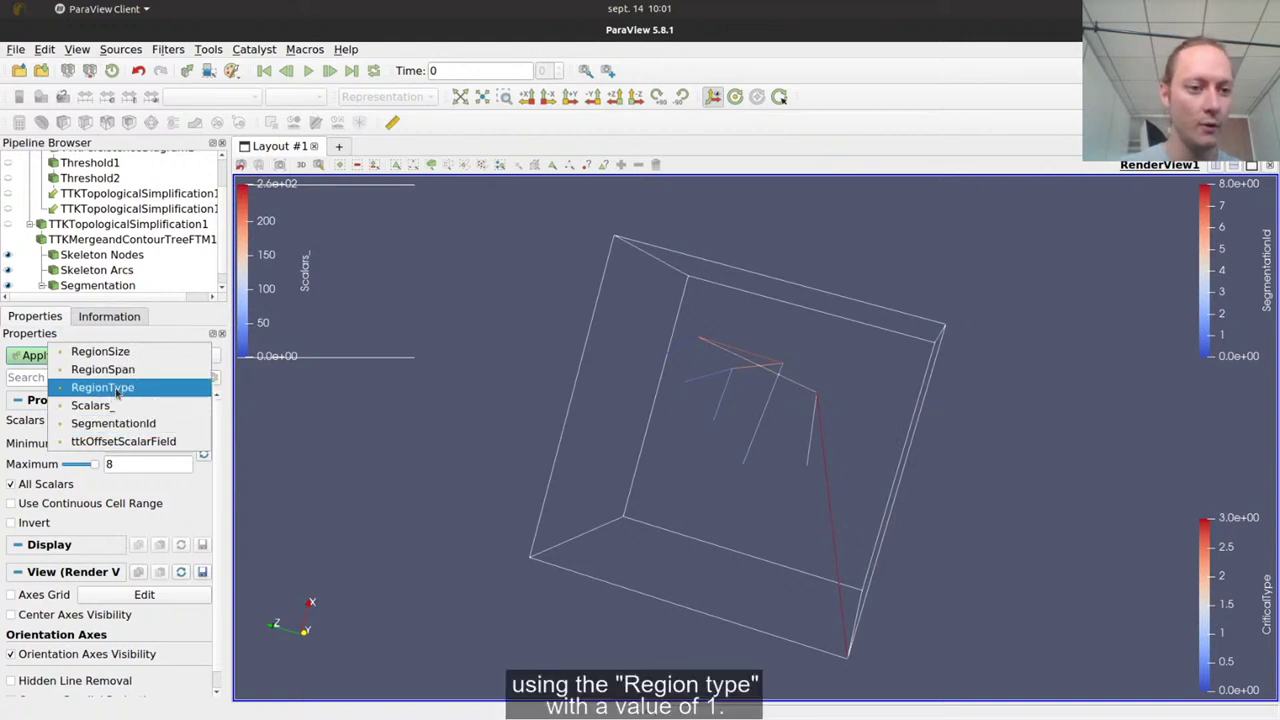
click(123, 393)
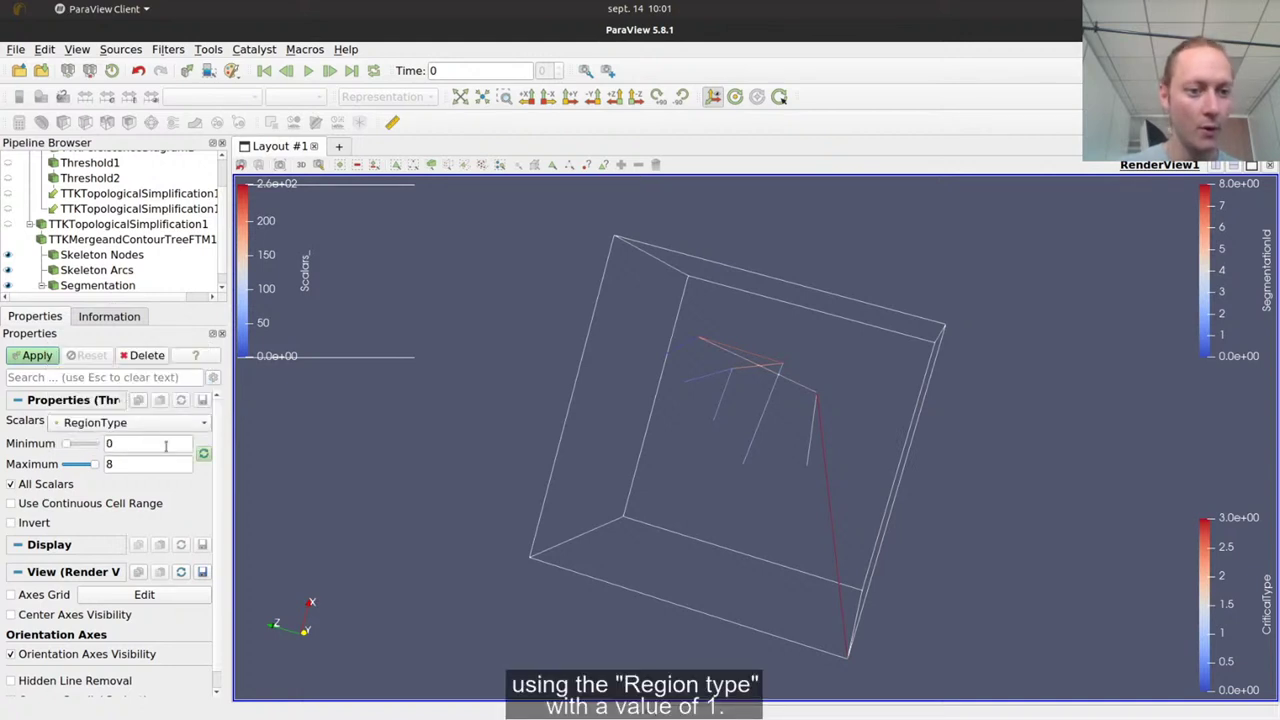
Set the RegionType threshold's minimum and maximum both to 1 and apply it to extract the toe regions.
click(205, 456)
click(142, 445)
text(0)
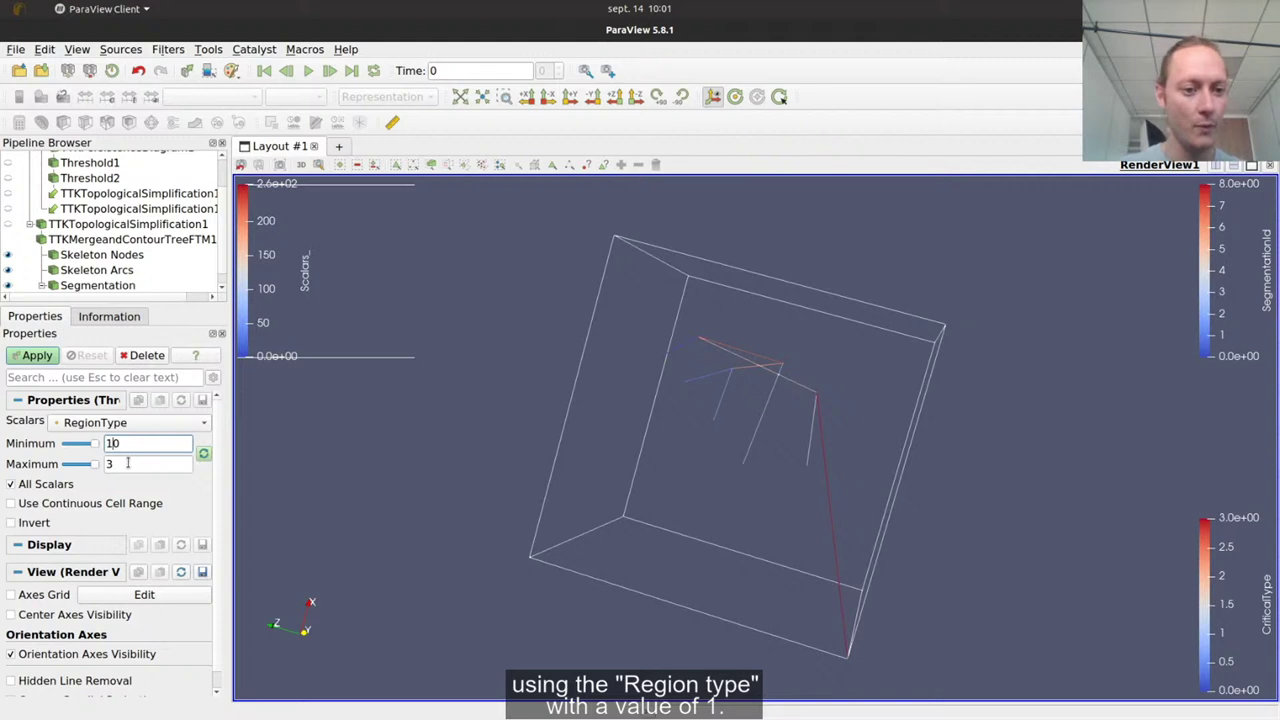
double_click(142, 445)
text(1)
key(Tab)
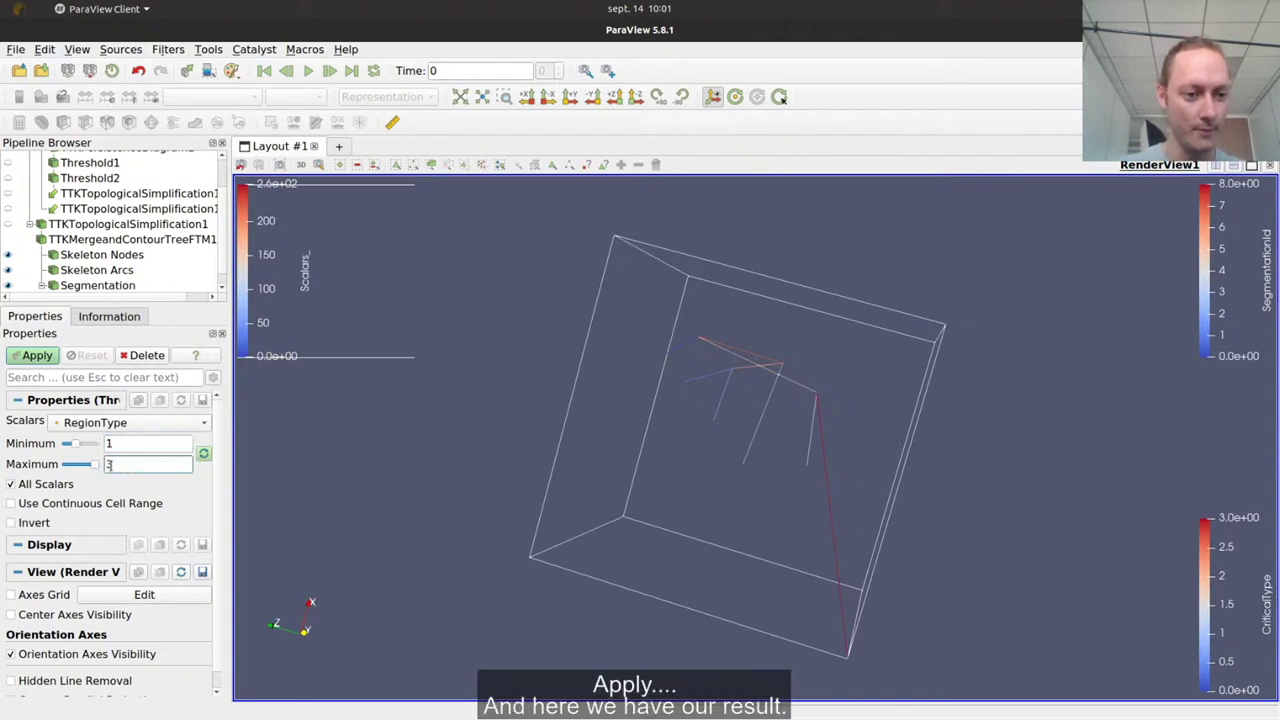
text(1)
click(44, 359)
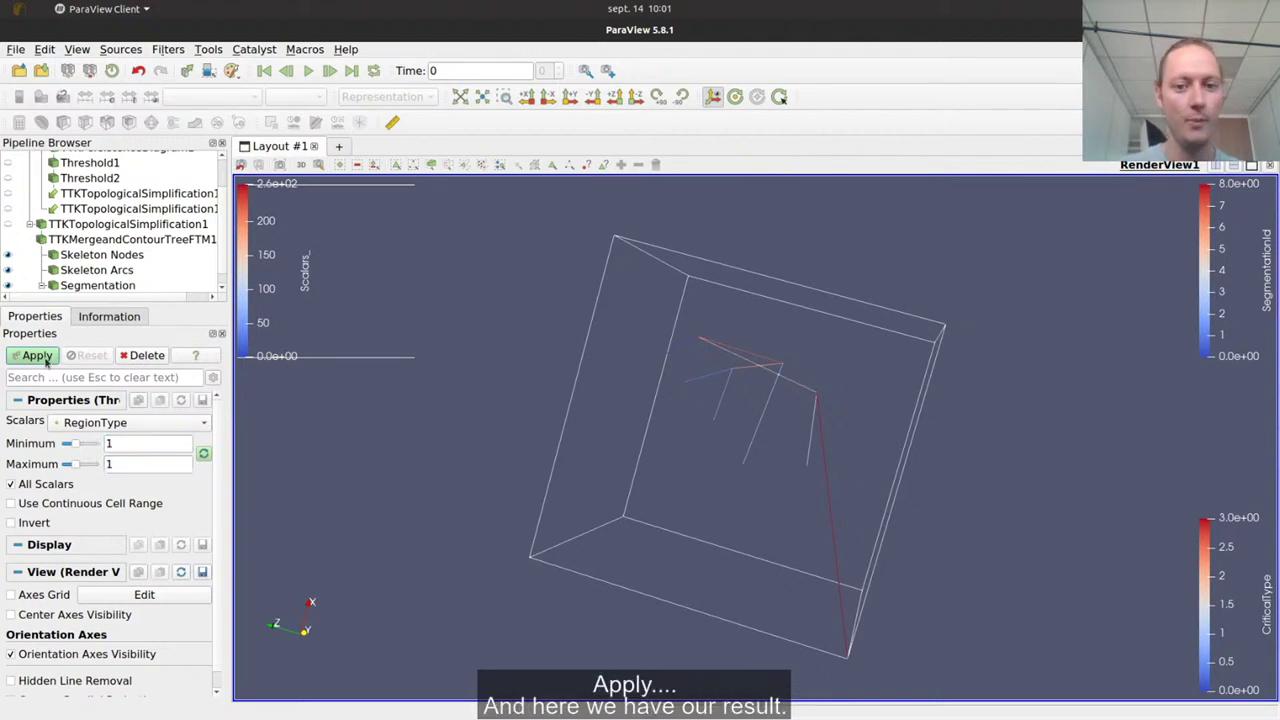
drag(690, 470, 753, 306)
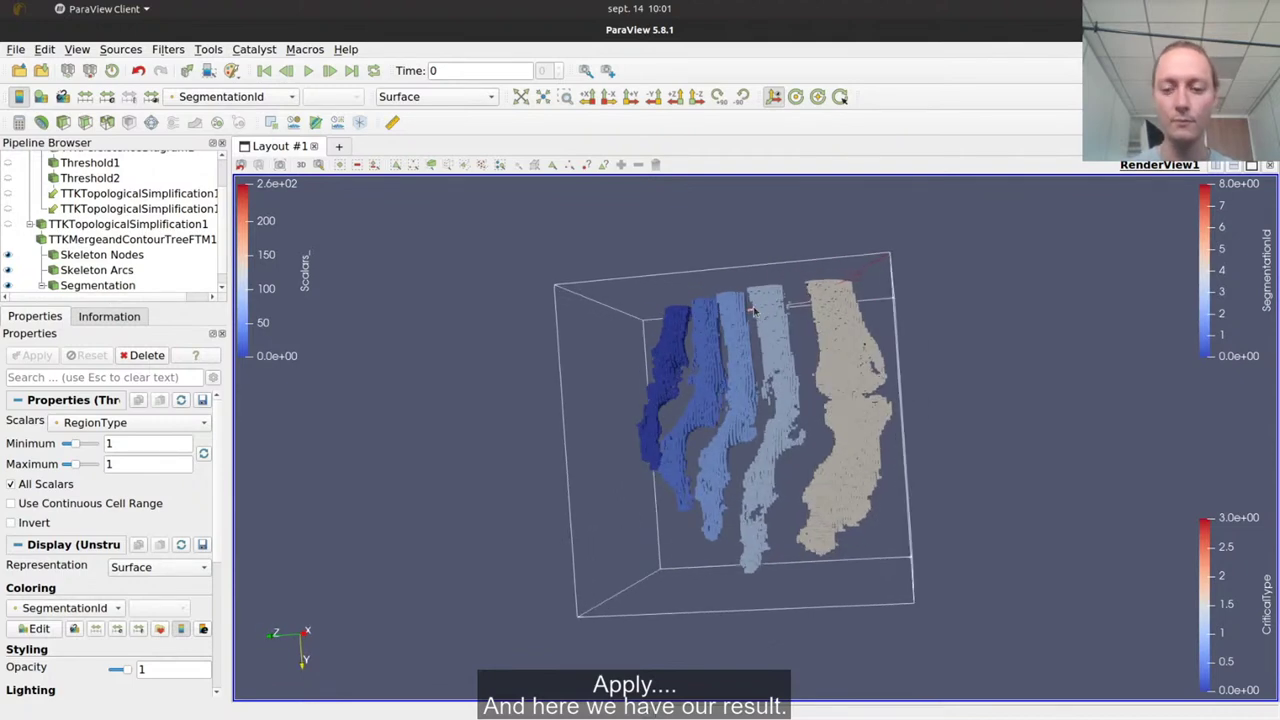
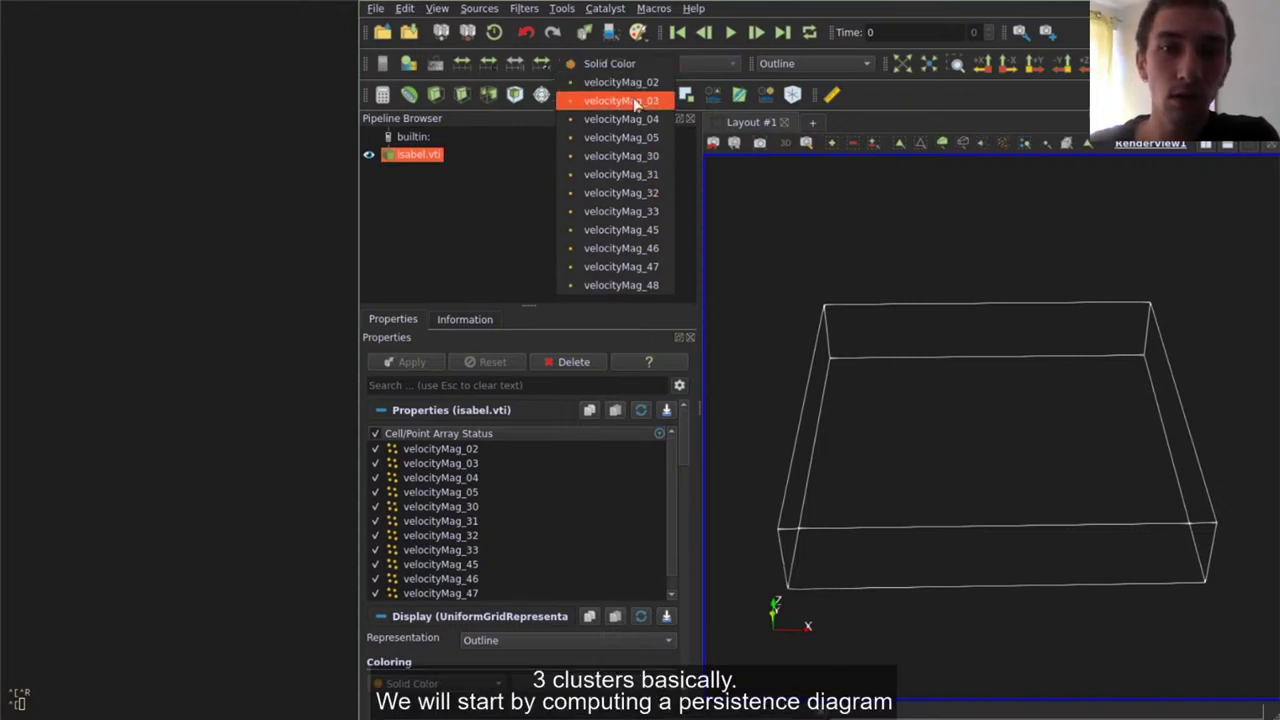
Add a TTK PersistenceDiagram filter to the isabel.vti data set.
click(500, 200)
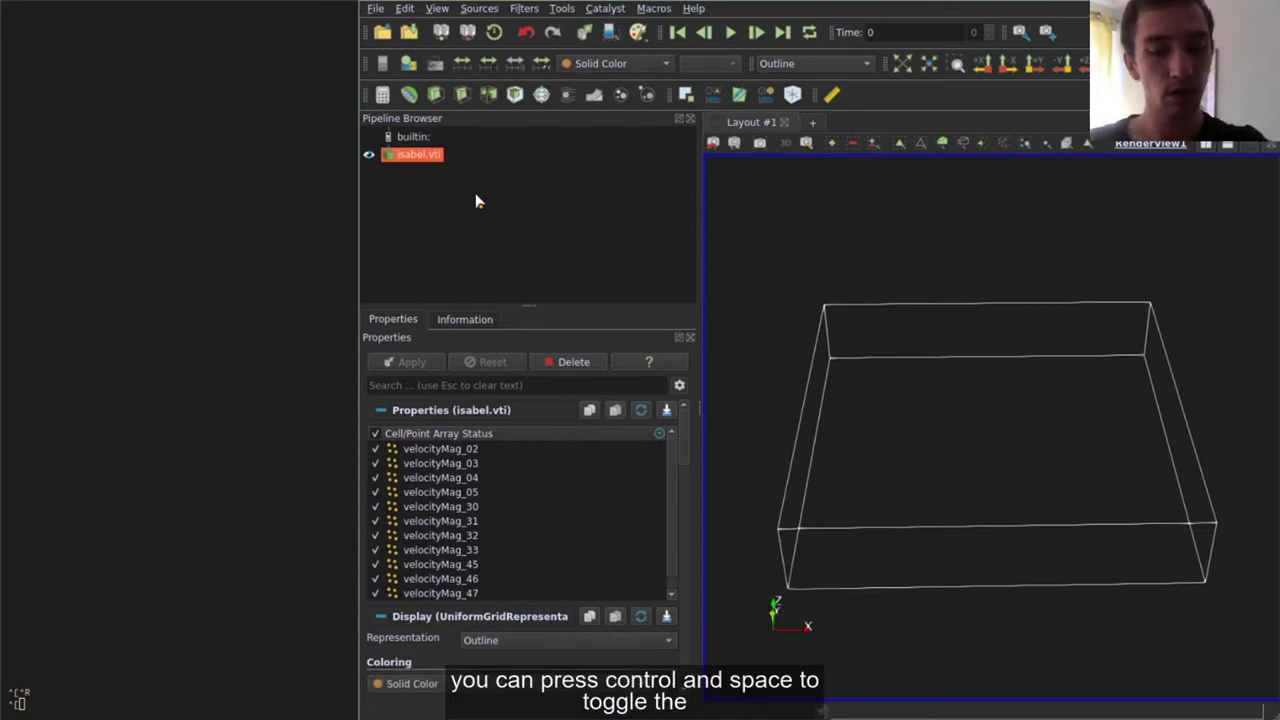
key(ctrl+space)
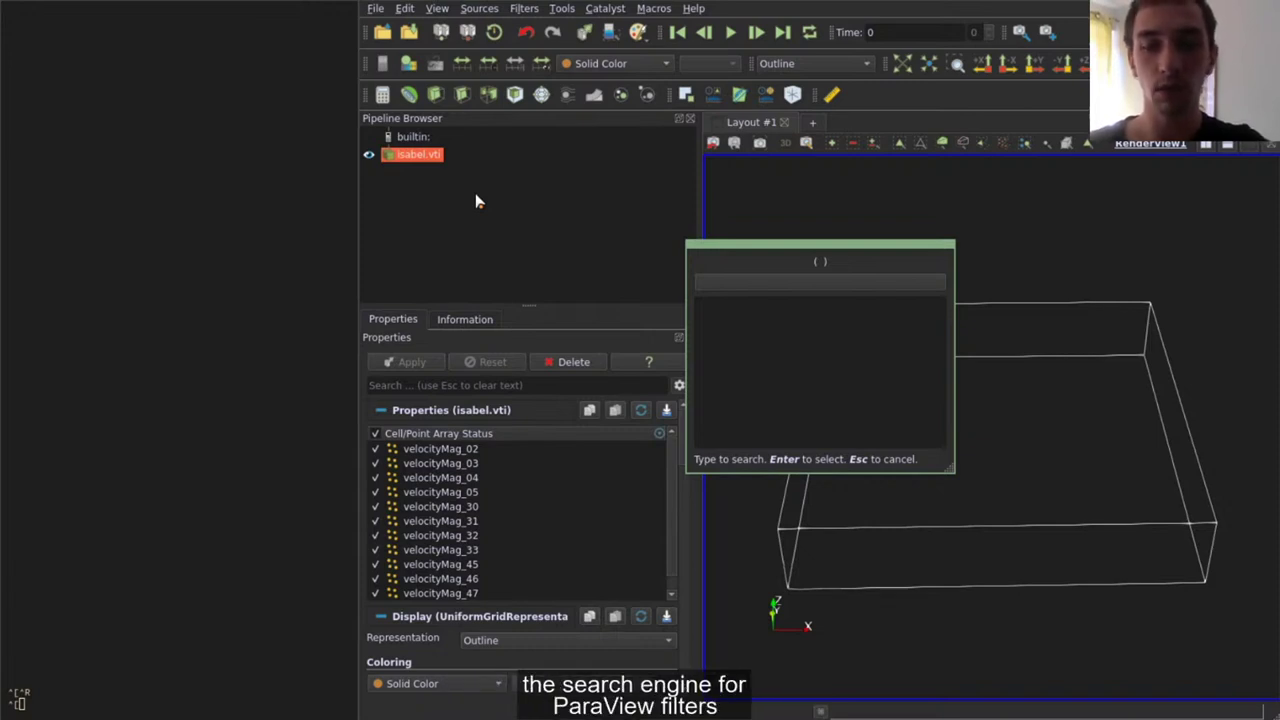
text(pers)
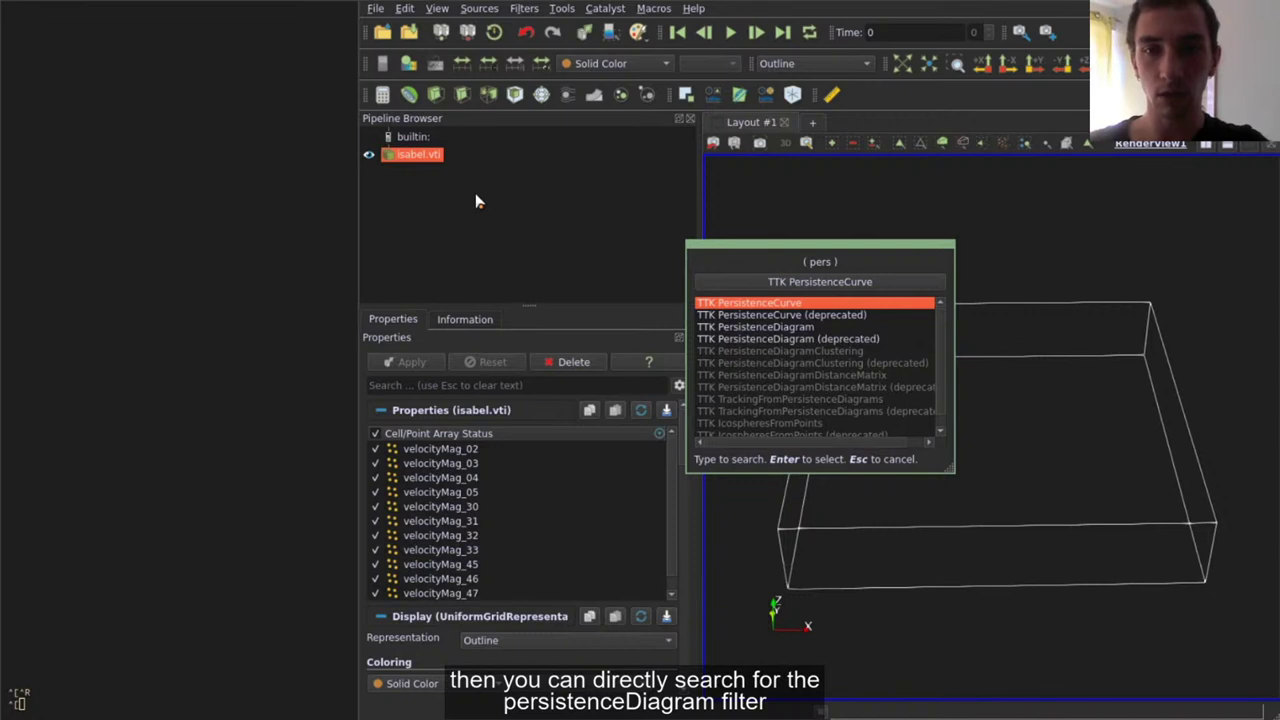
key(Down)
key(Down)
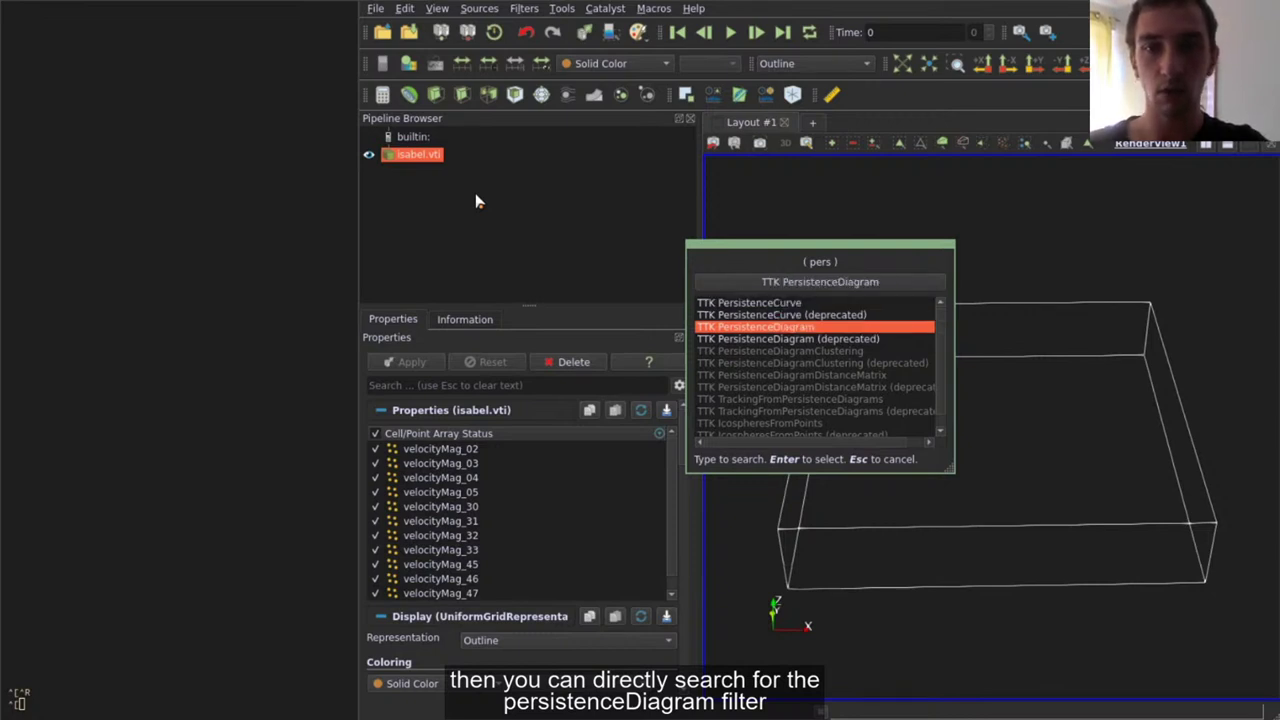
key(Return)
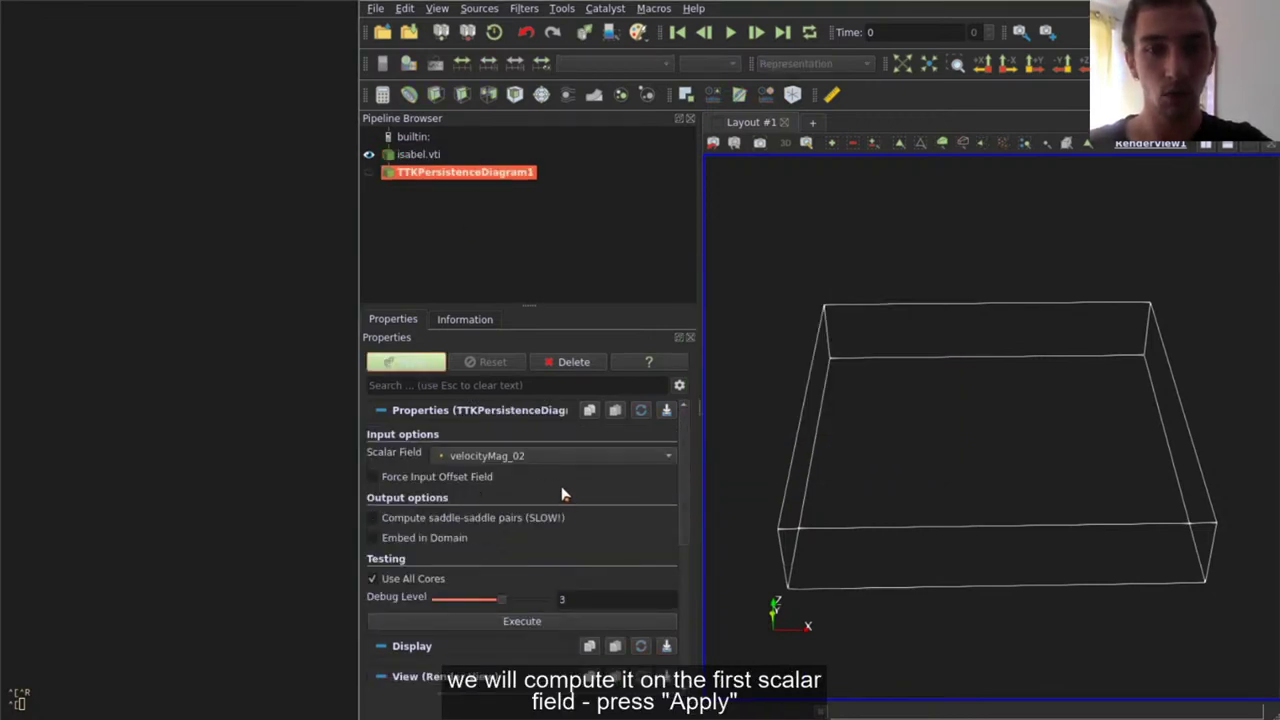
Compute the first persistence diagram on the scalar field velocityMag_02 and view it face-on.
click(580, 456)
click(550, 460)
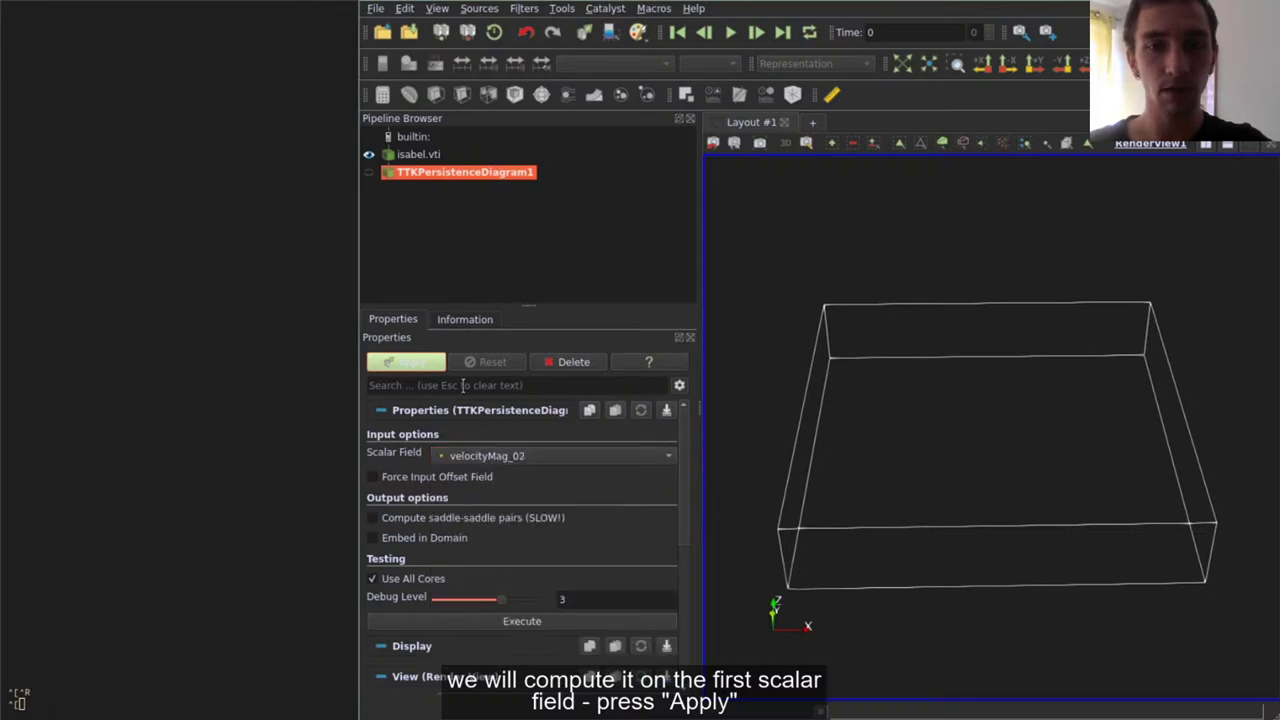
click(427, 366)
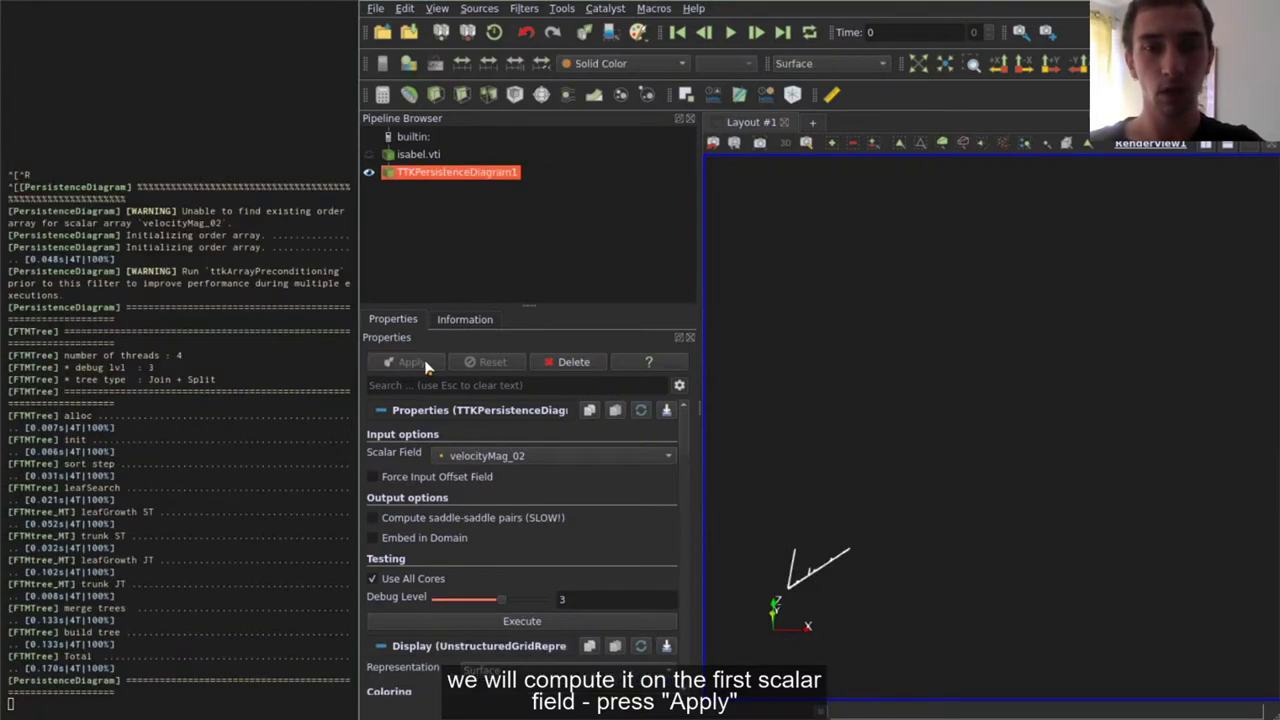
drag(930, 330, 950, 400)
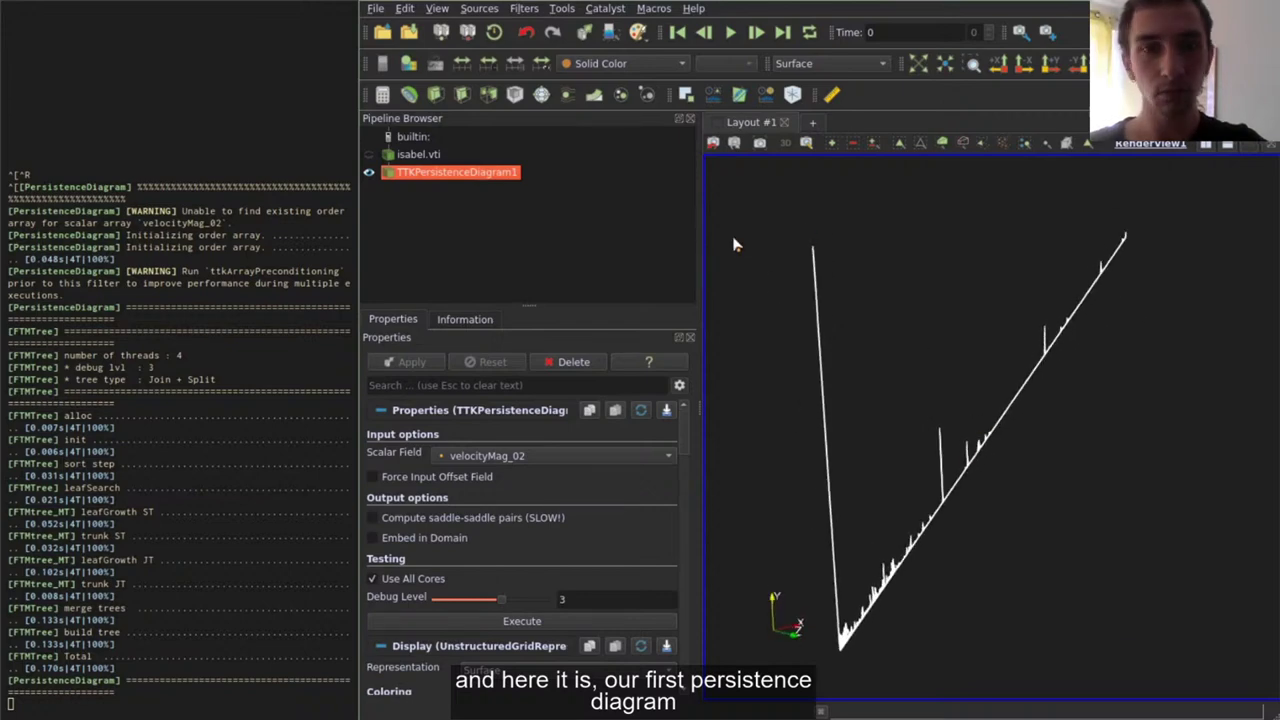
Add a second TTK PersistenceDiagram filter to isabel.vti and compute it on the scalar field velocityMag_30.
click(418, 157)
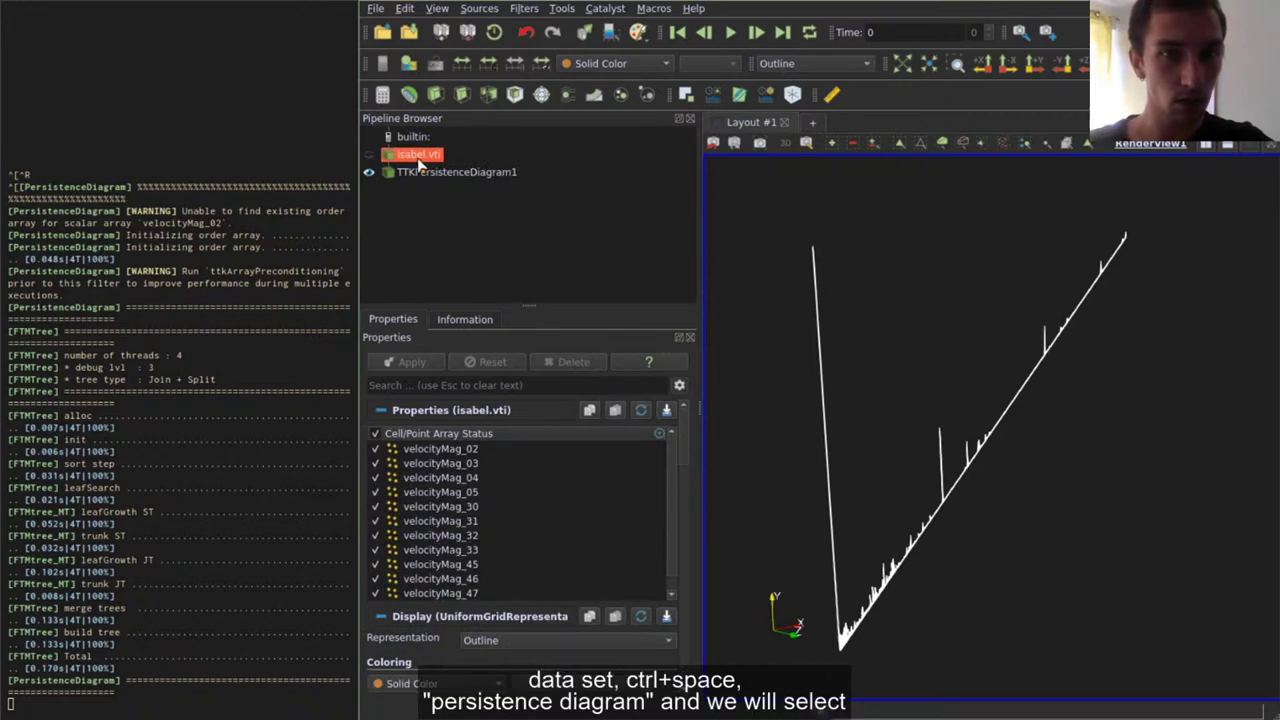
key(ctrl+space)
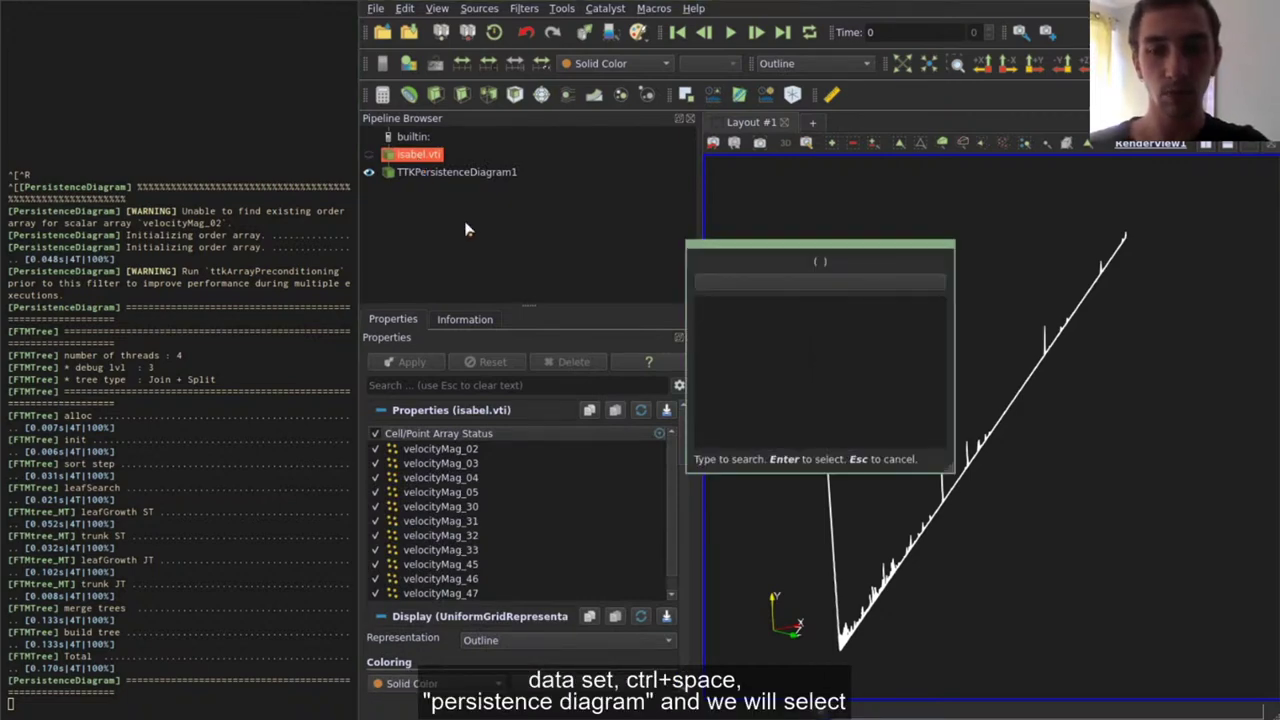
text(pers)
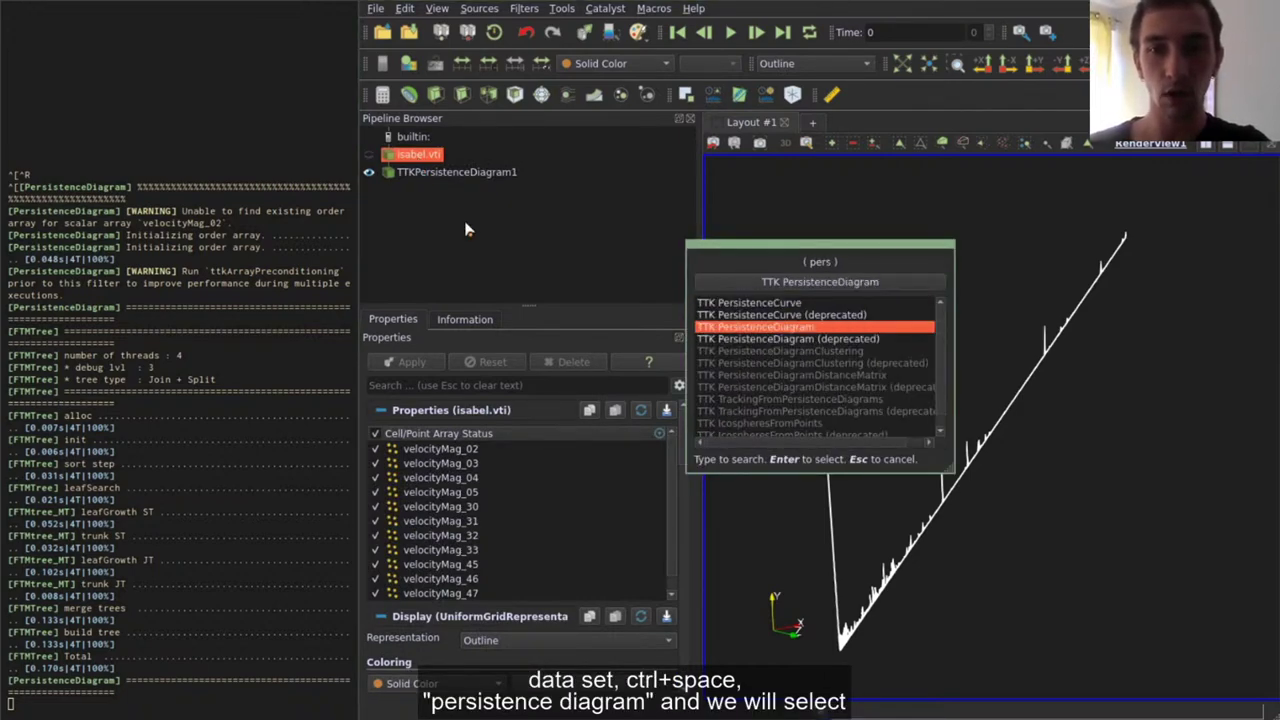
key(Return)
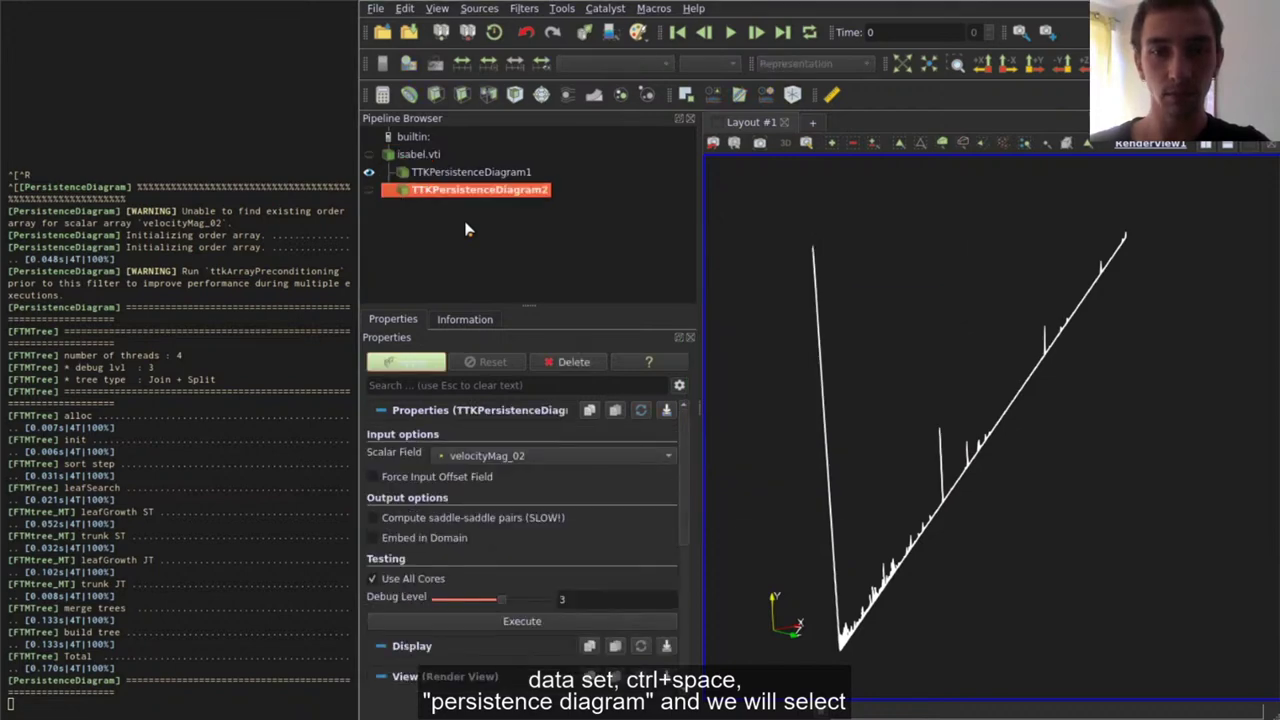
click(550, 456)
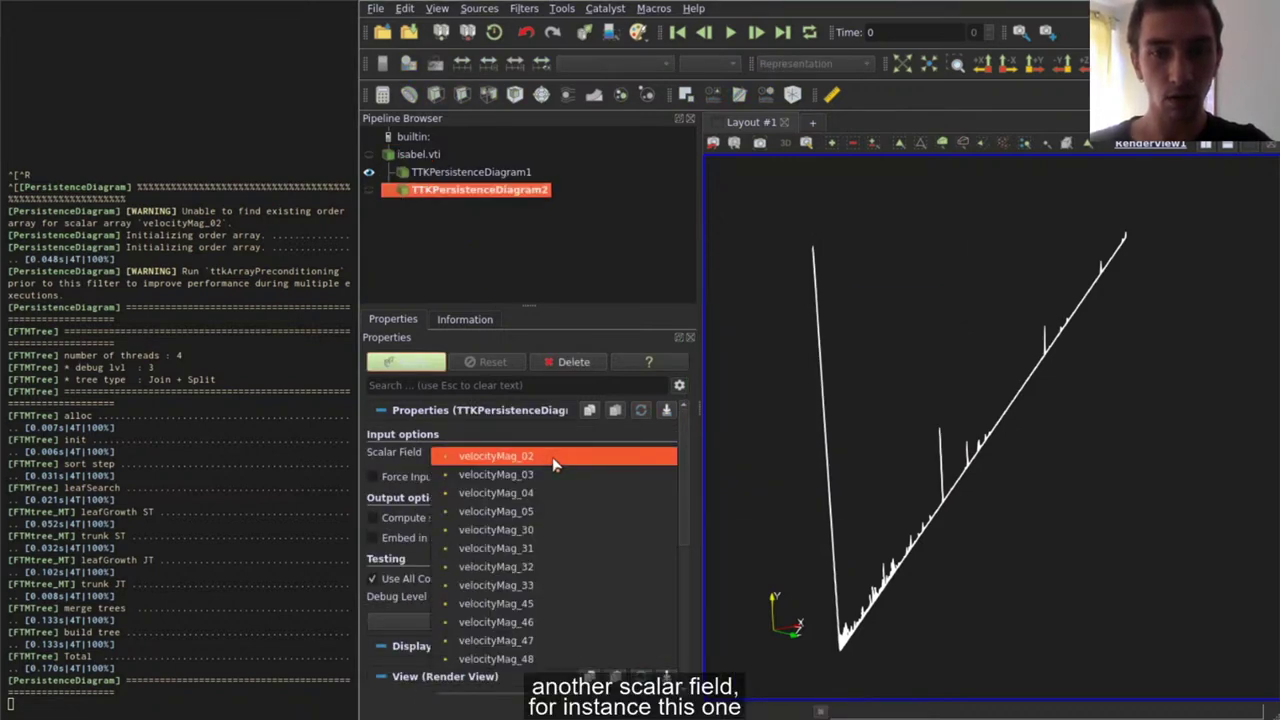
click(588, 537)
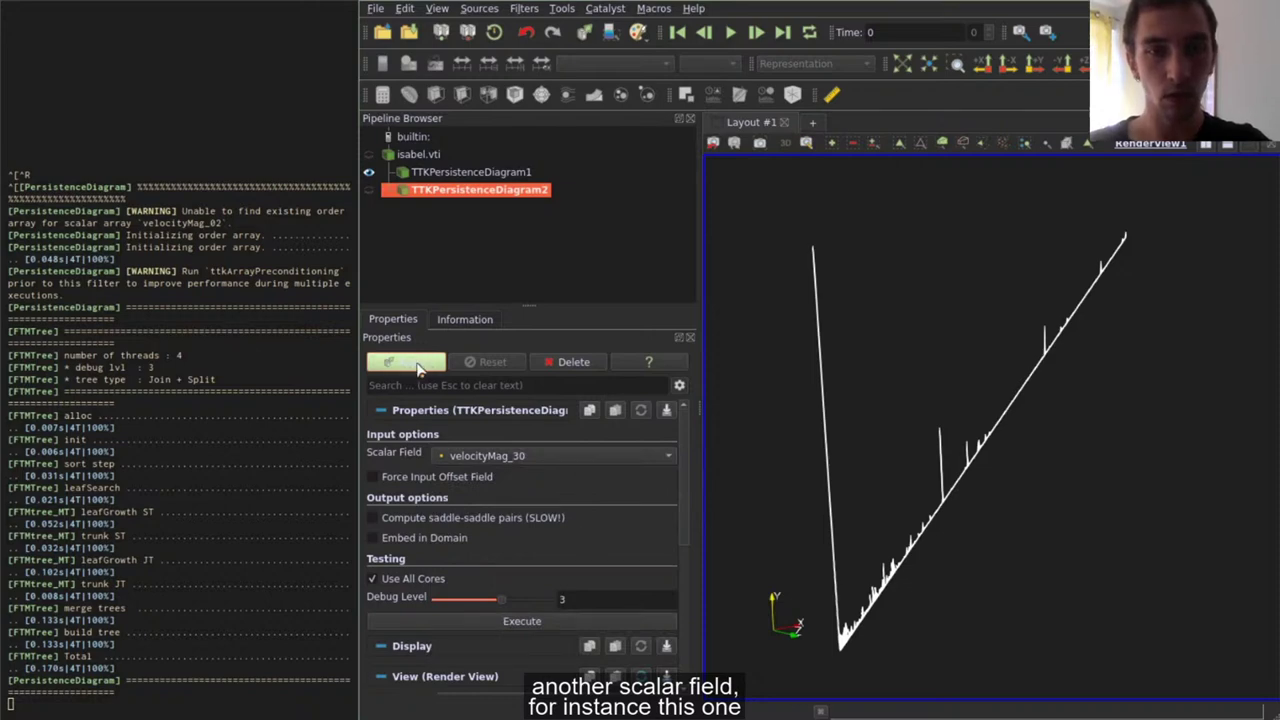
click(418, 366)
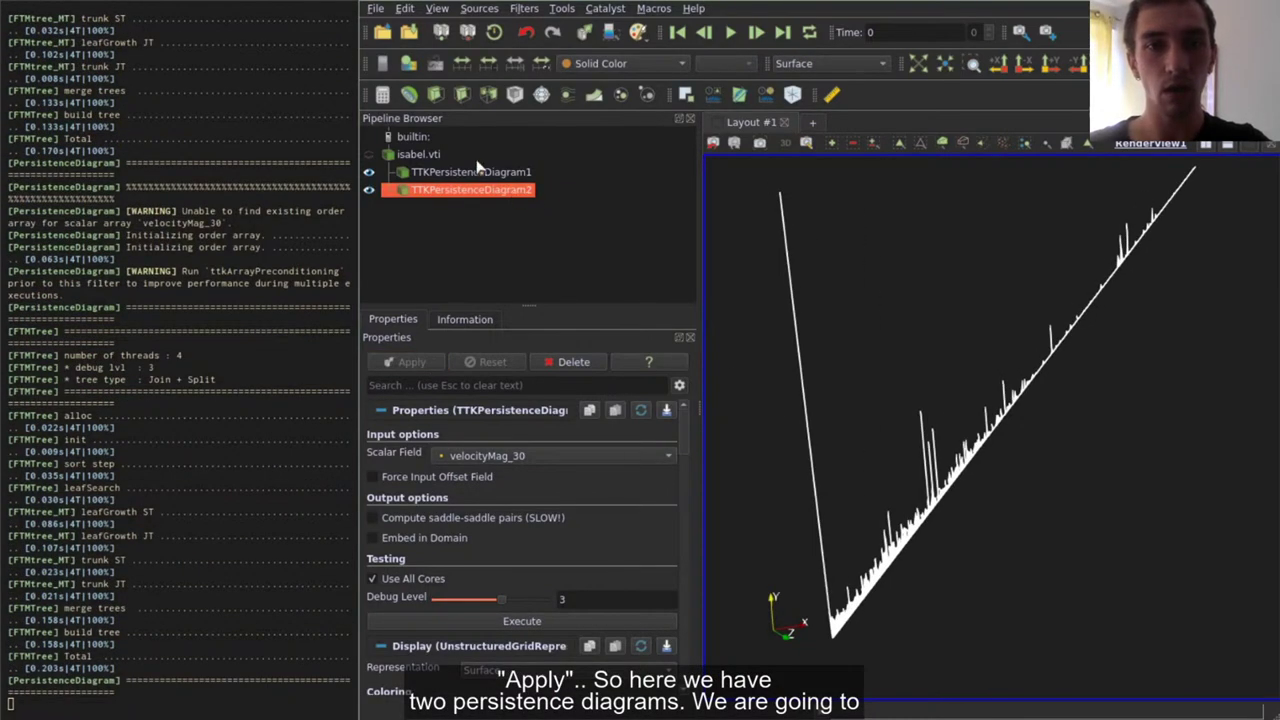
Combine TTKPersistenceDiagram1 and TTKPersistenceDiagram2 with an applied Group Datasets filter and select the resulting group.
click(476, 174)
drag(830, 270, 848, 285)
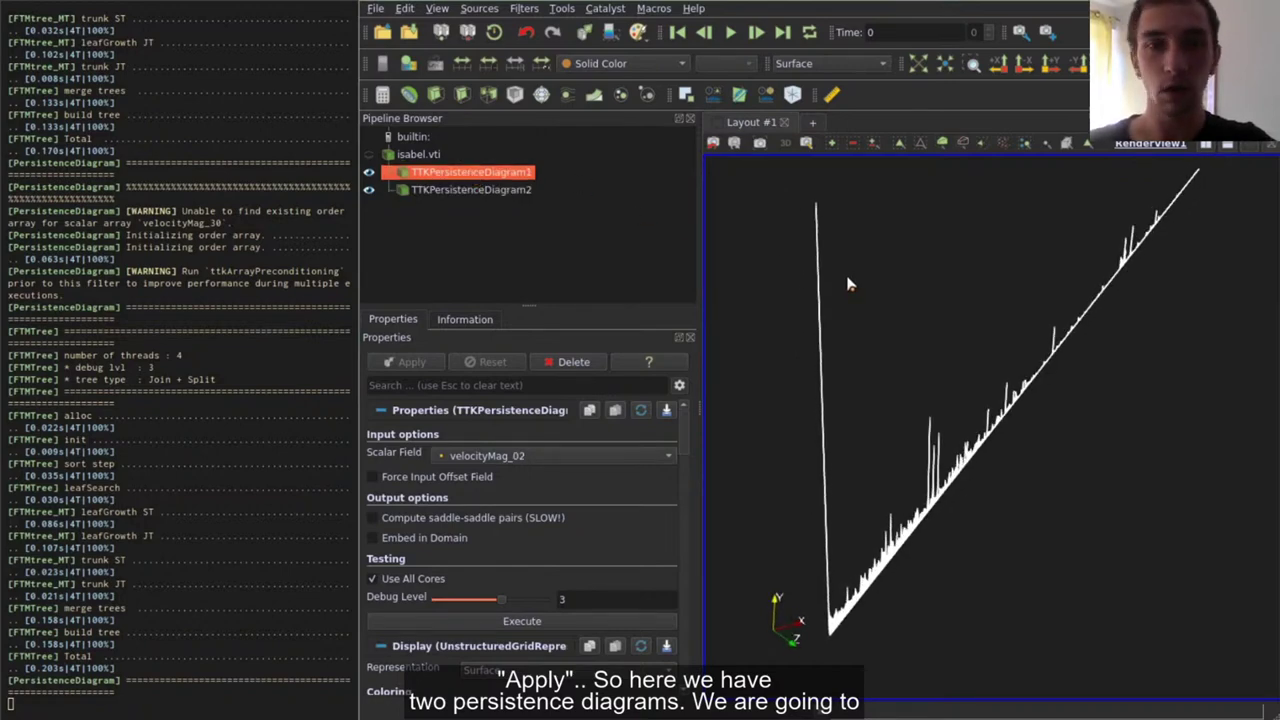
ctrl+click(515, 190)
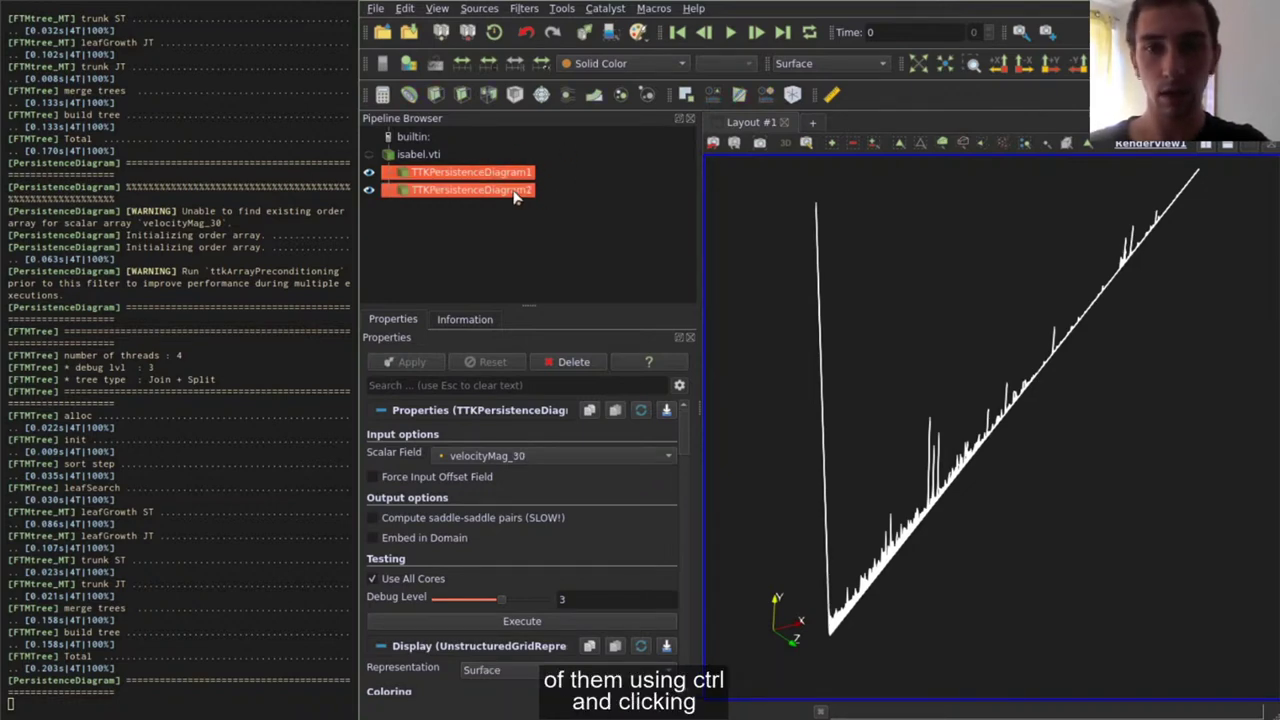
key(ctrl+space)
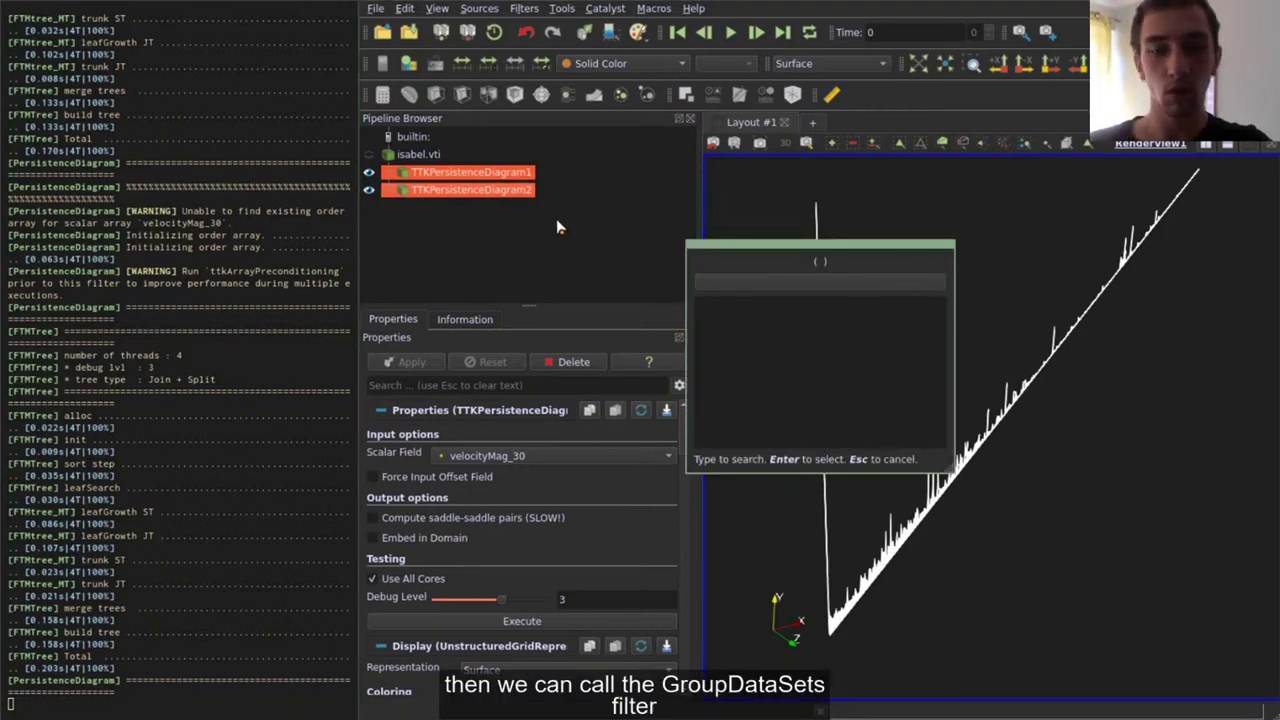
text(grou)
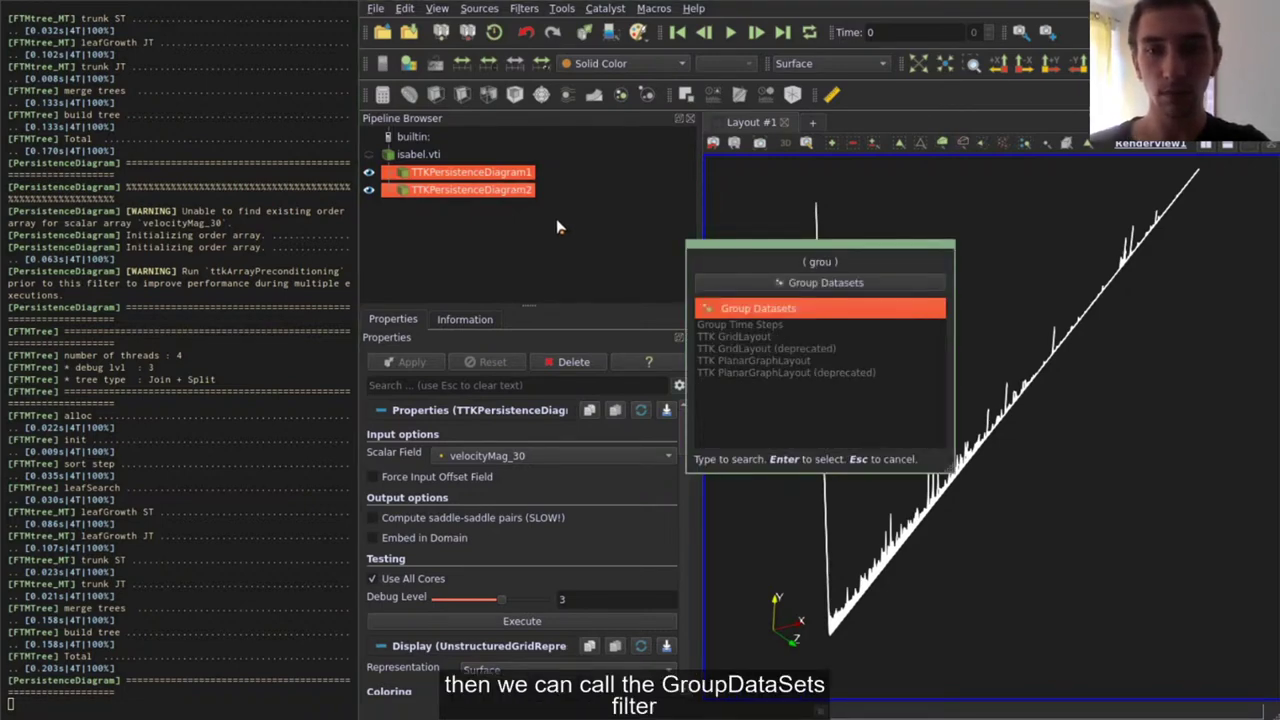
key(Return)
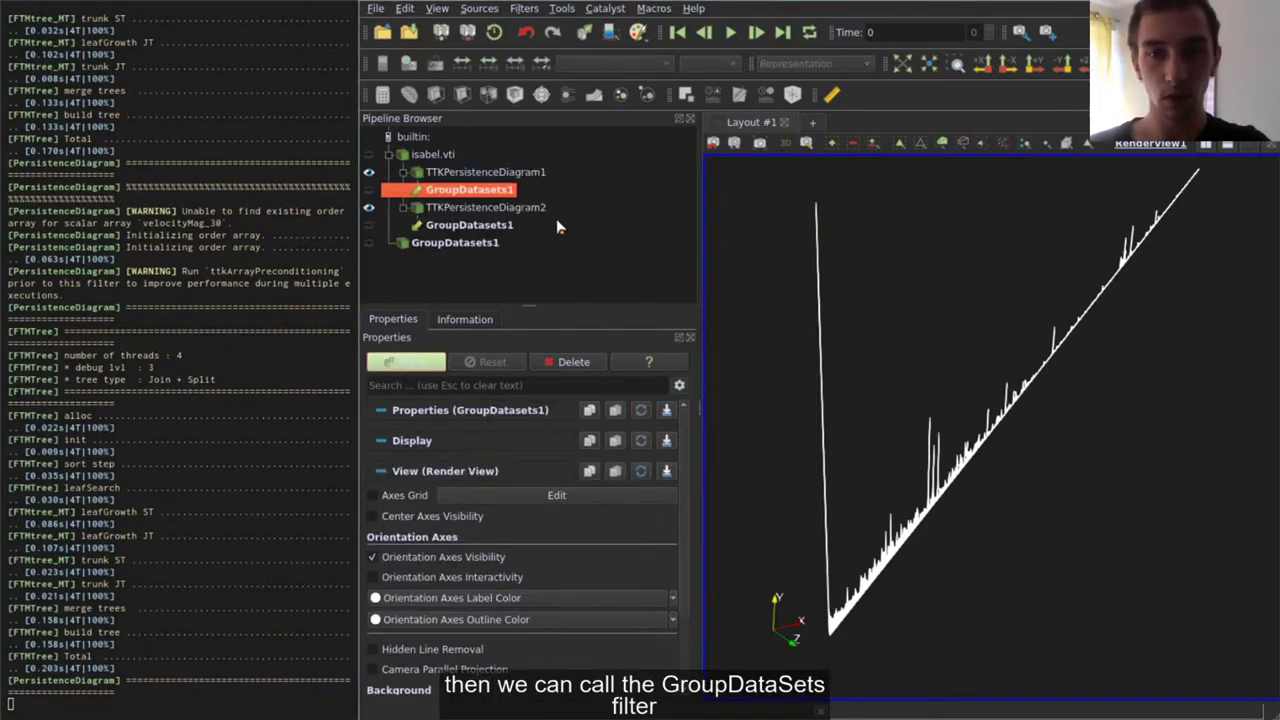
click(405, 362)
click(443, 246)
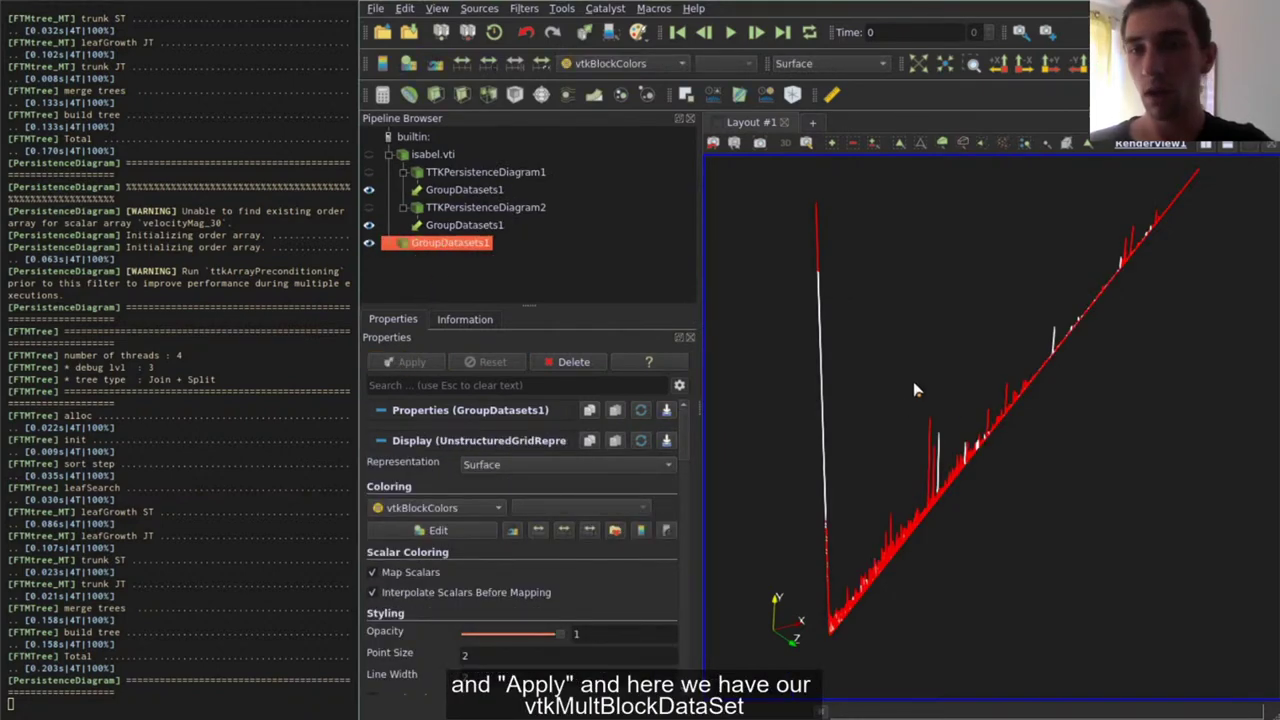
drag(913, 381, 921, 393)
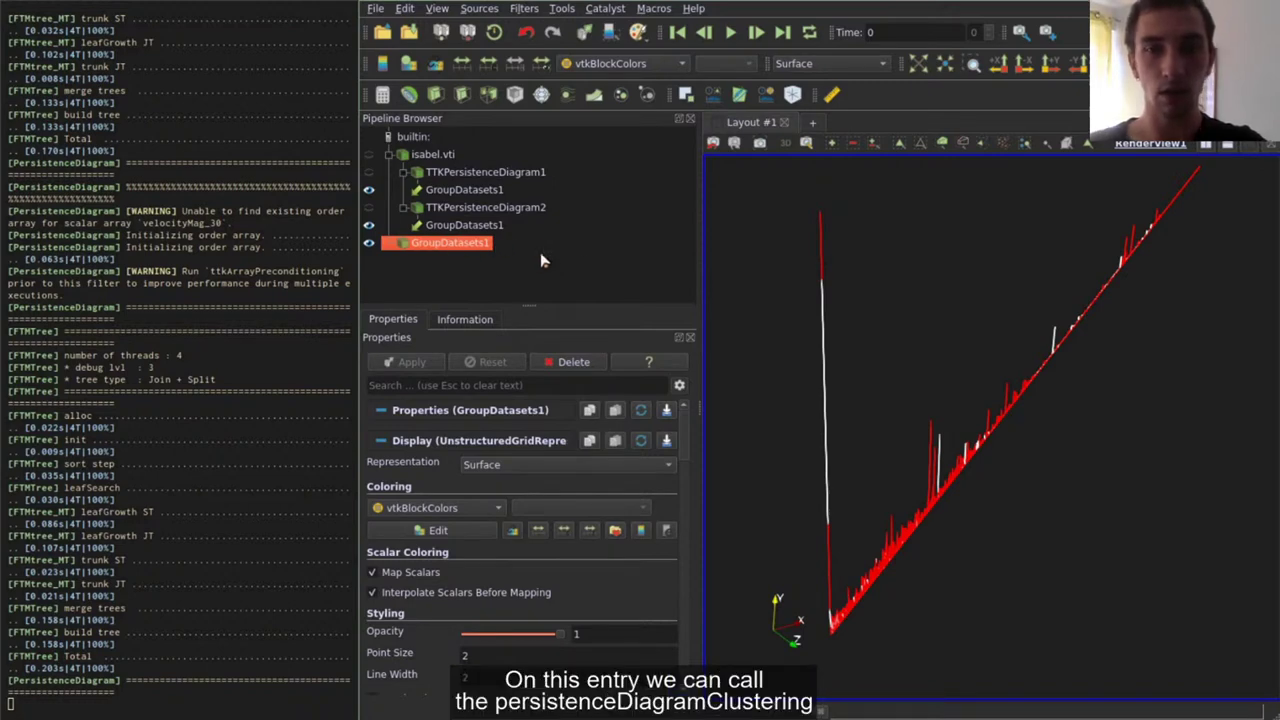
Add a TTK PersistenceDiagramClustering filter to the grouped diagrams and compute it with 1 cluster using the progressive approach.
key(ctrl+space)
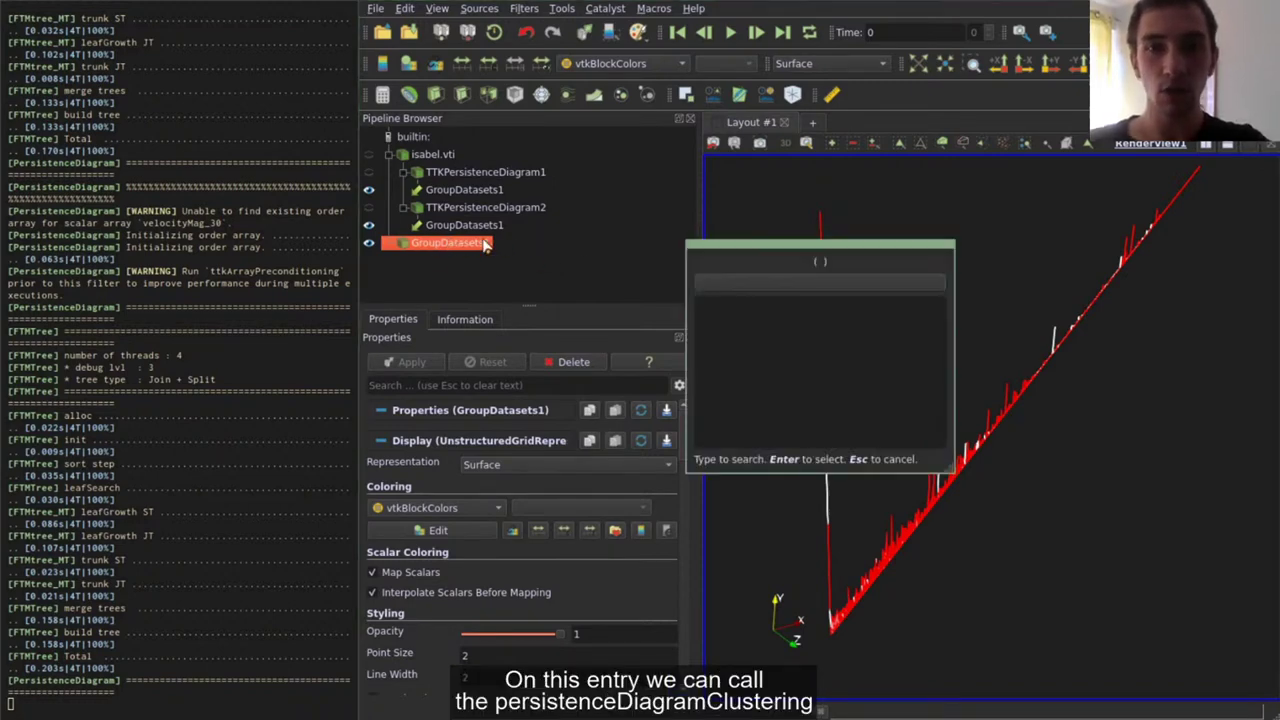
text(pers)
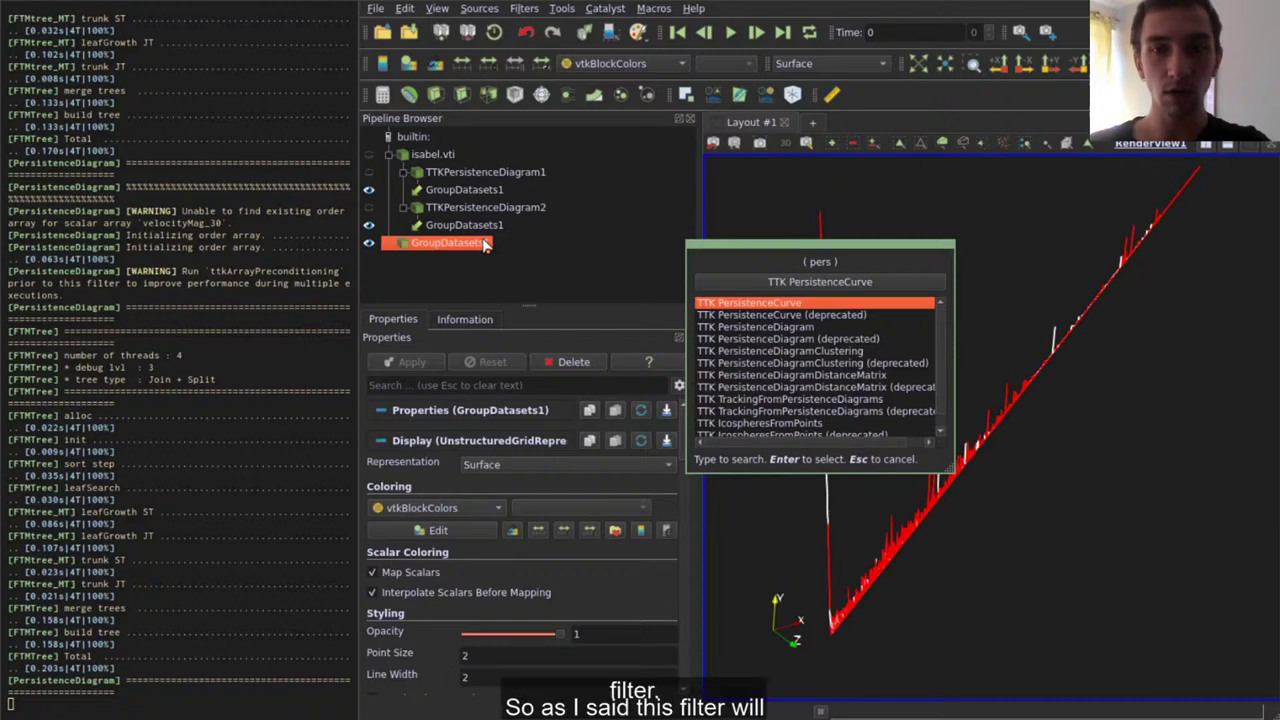
key(Down)
key(Down)
key(Down)
key(Down)
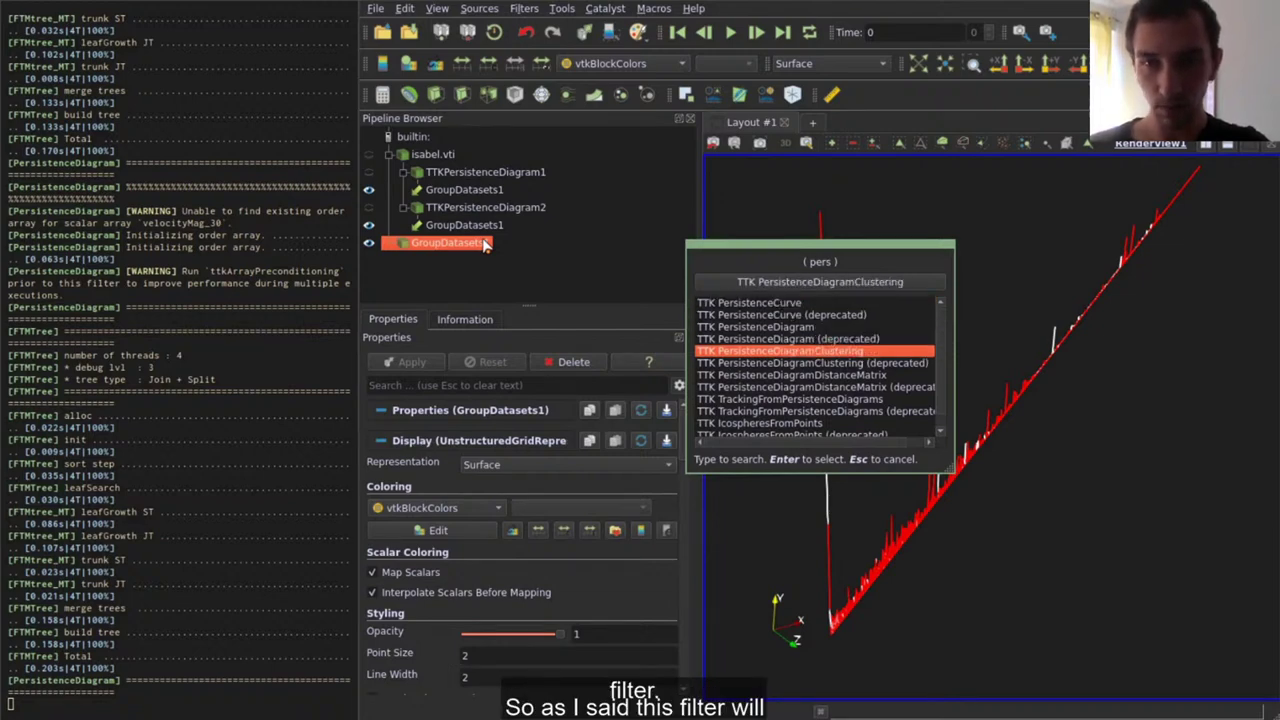
key(Return)
scroll(573, 236, down, 1)
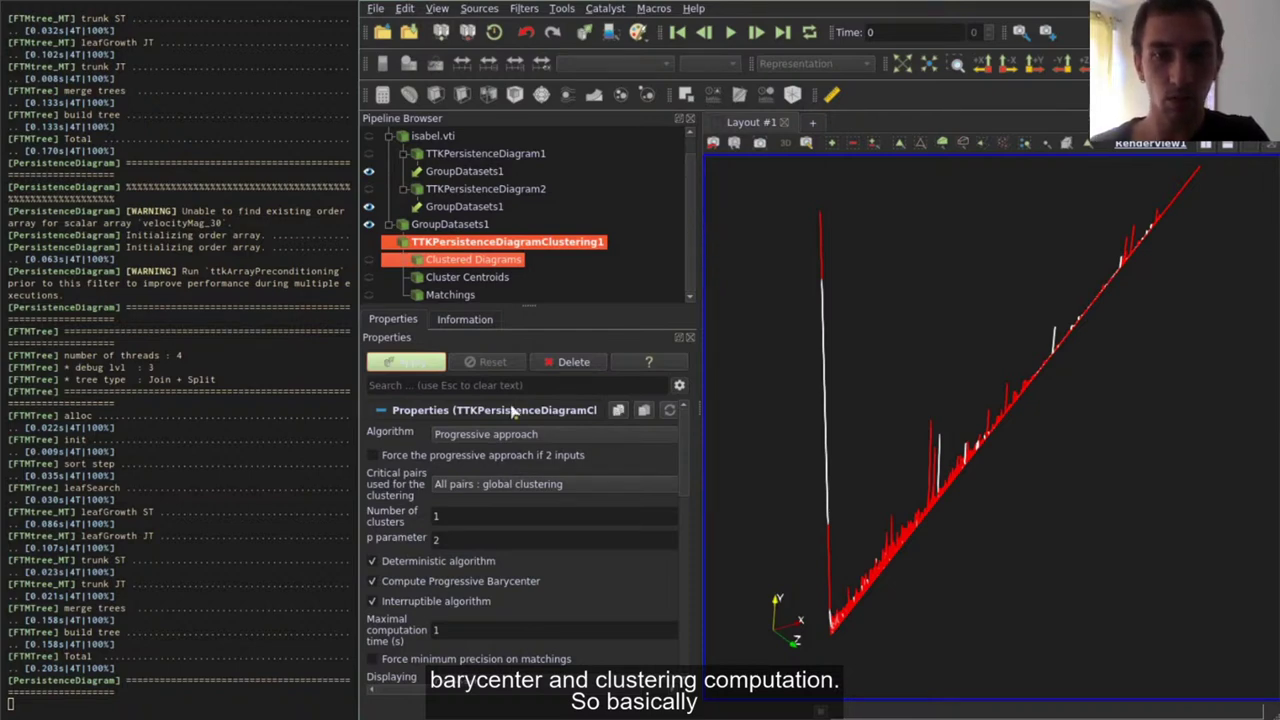
double_click(457, 515)
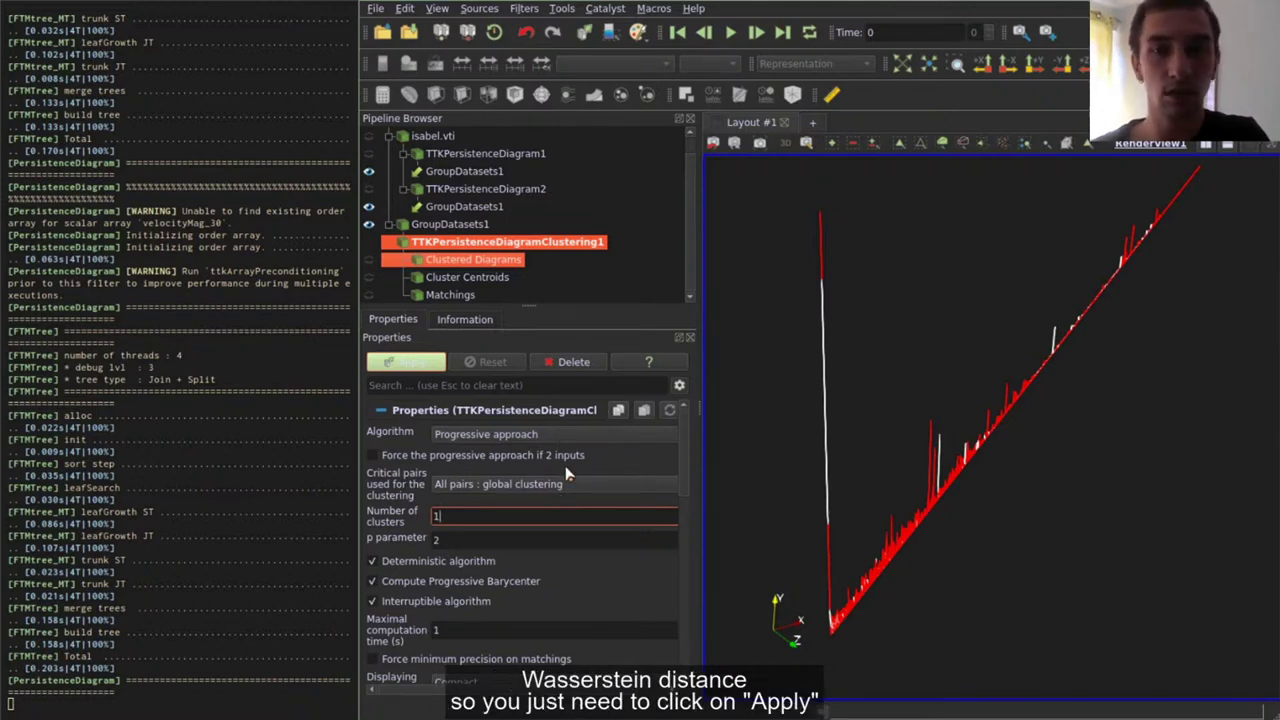
click(430, 364)
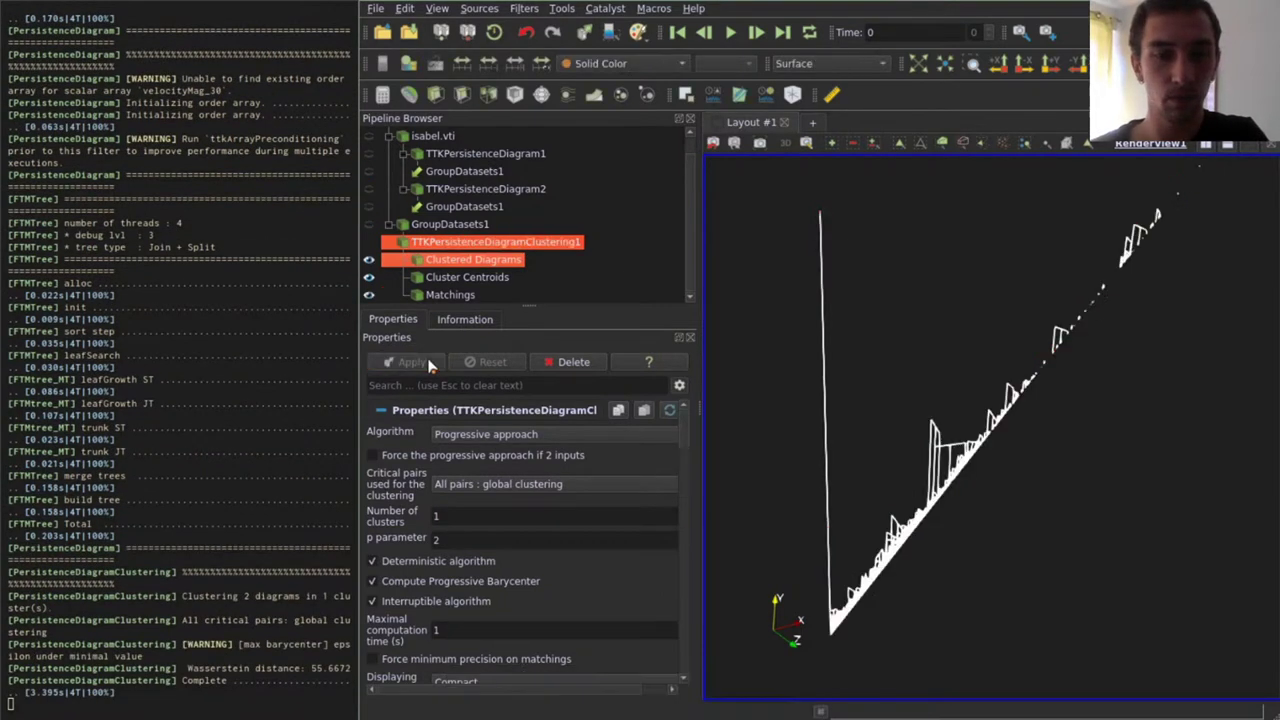
drag(872, 426, 820, 424)
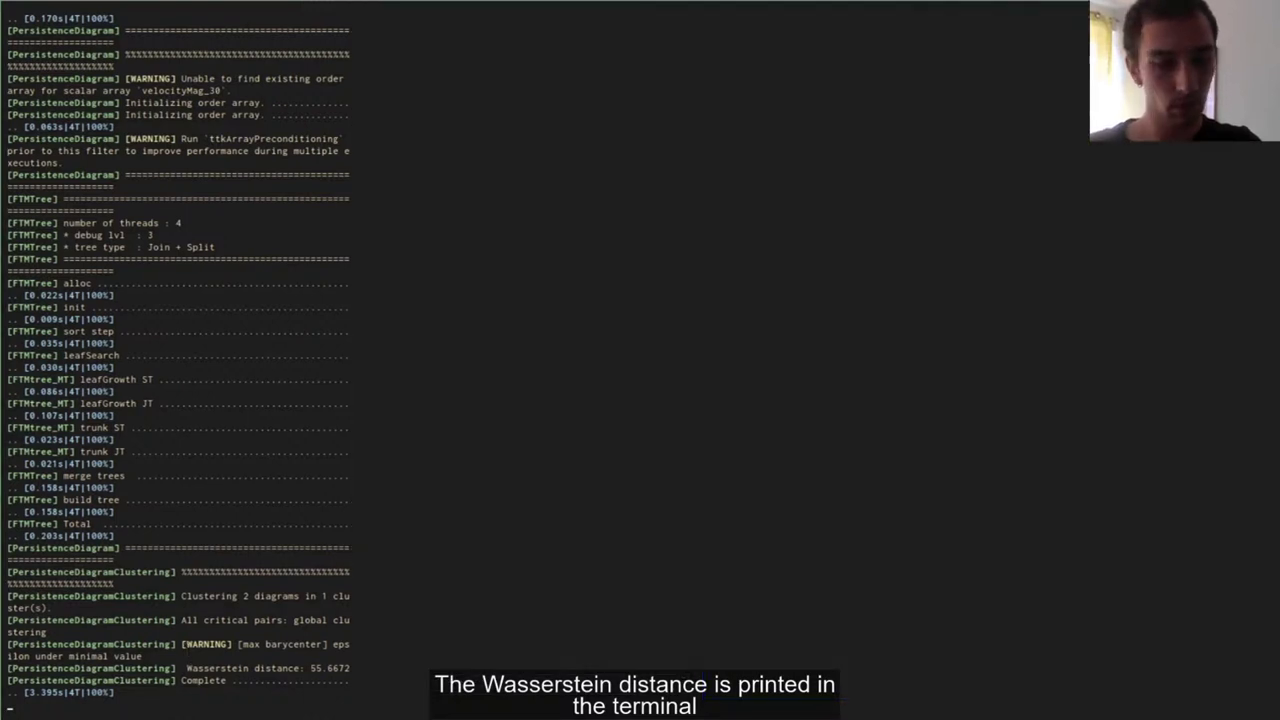
Read the Wasserstein distance in the terminal output with temporarily enlarged text, and return to ParaView.
key(ctrl+plus)
key(ctrl+plus)
key(ctrl+plus)
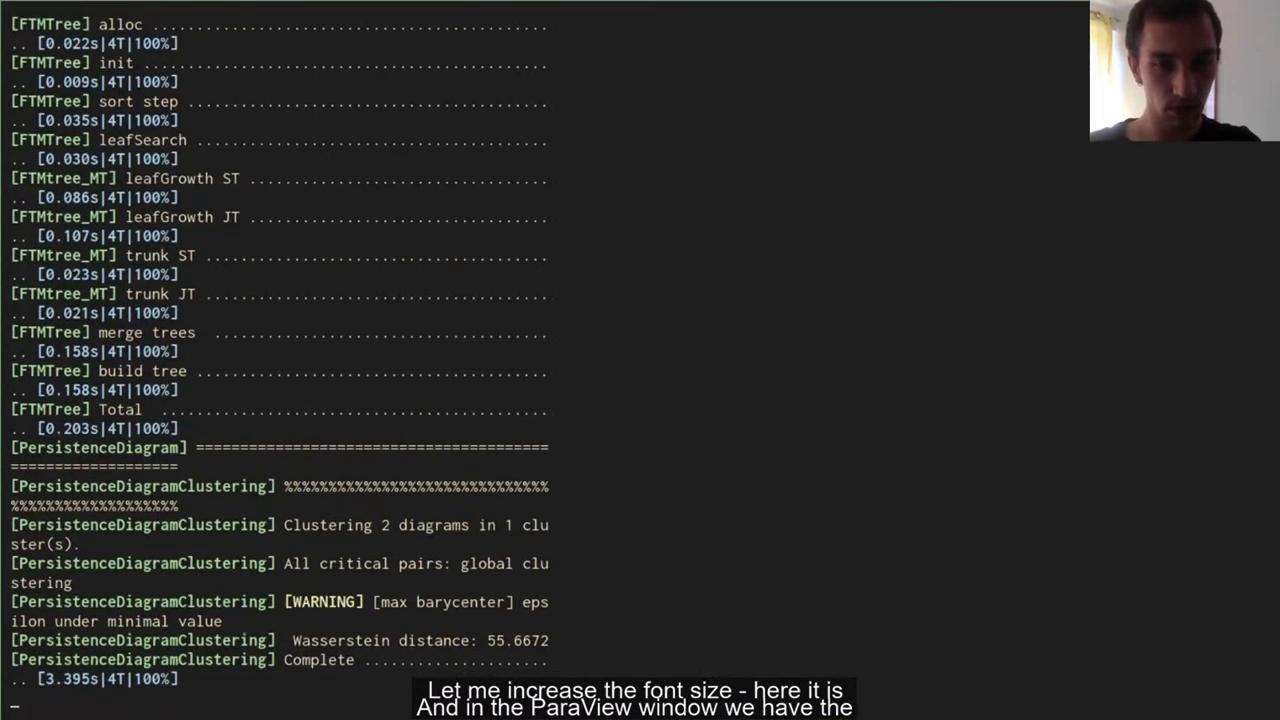
drag(287, 640, 556, 640)
click(545, 640)
key(ctrl+minus)
key(ctrl+minus)
key(ctrl+minus)
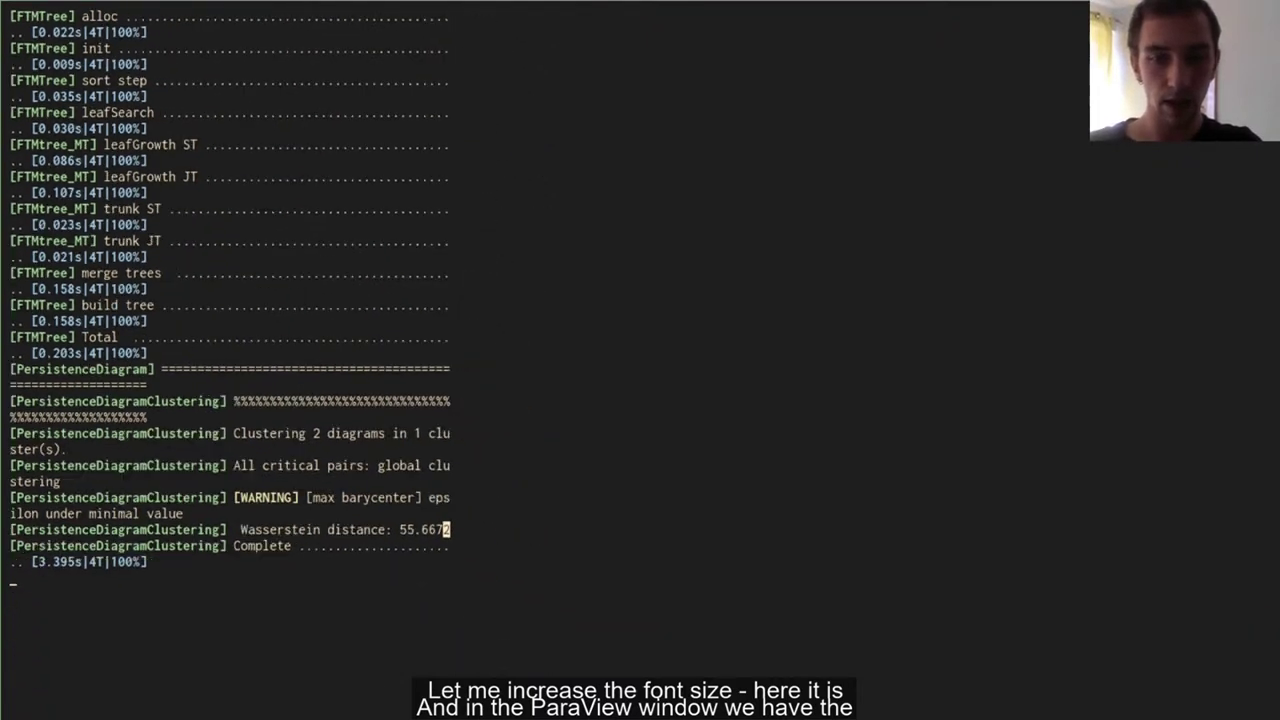
key(alt+Tab)
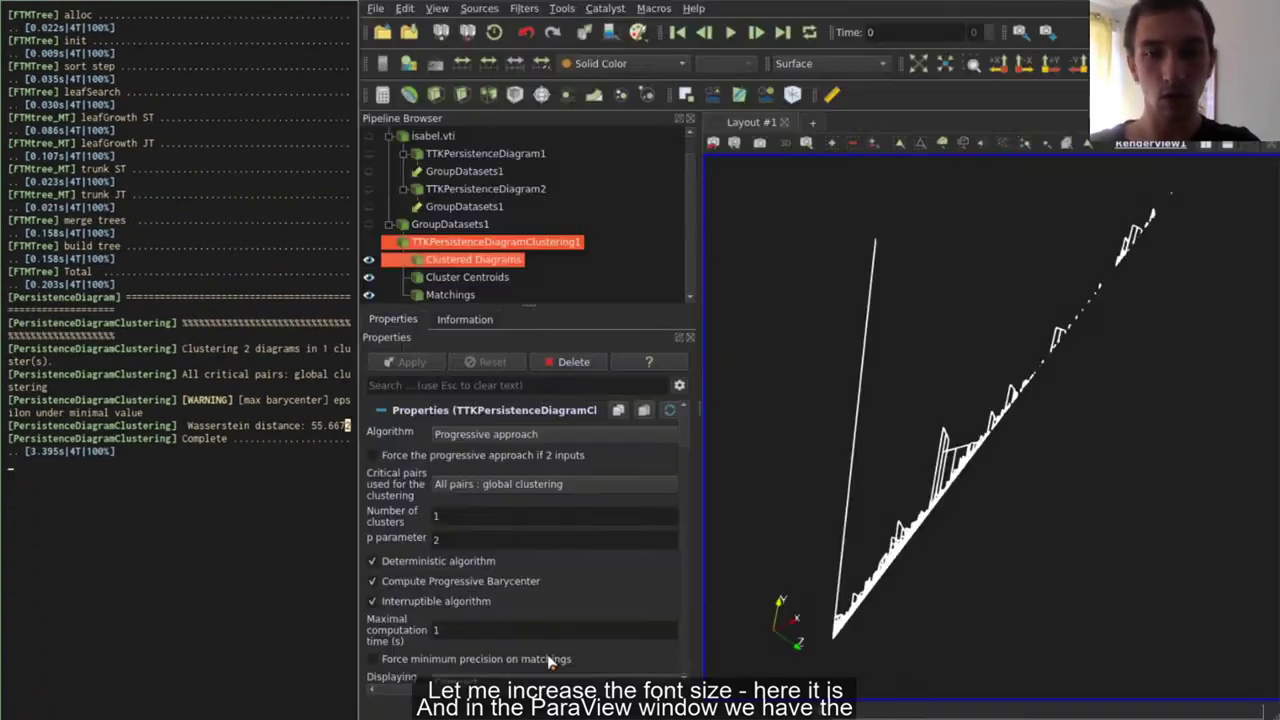
Set the clustering filter's displaying method to Inspect matchings with a spacing of 10 and apply it.
drag(972, 503, 1002, 495)
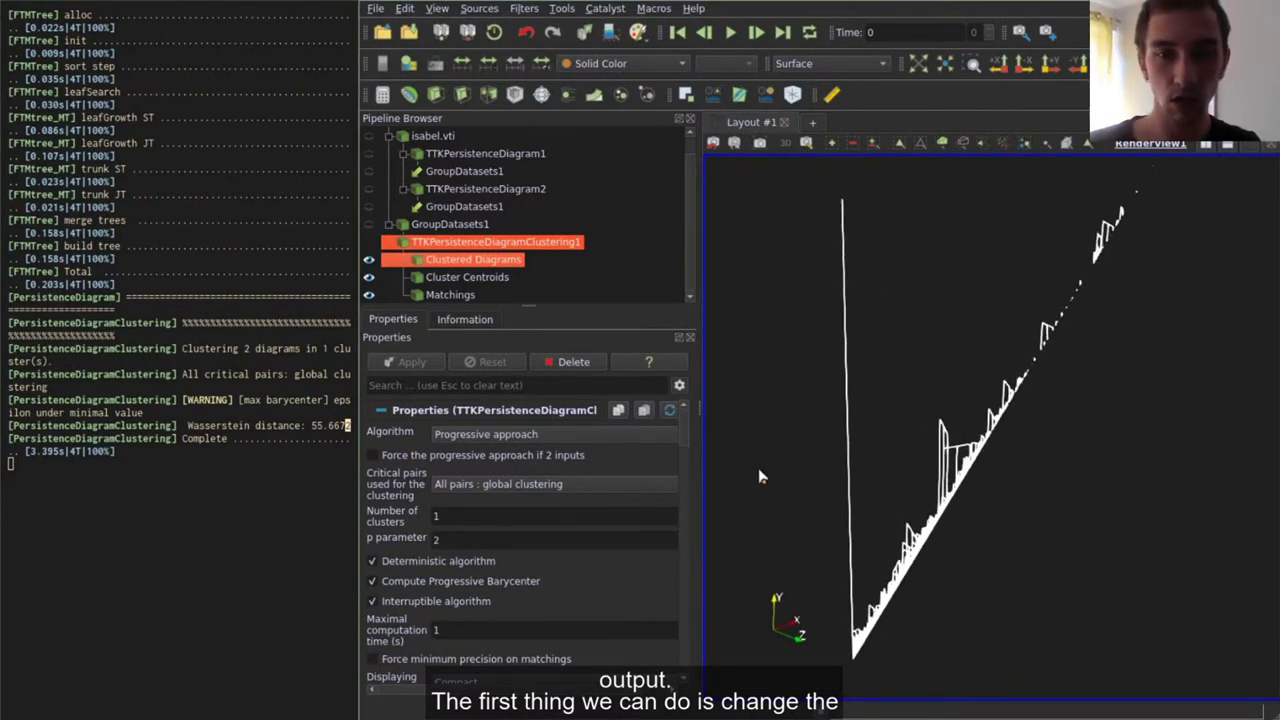
scroll(410, 475, down, 1)
scroll(410, 475, down, 1)
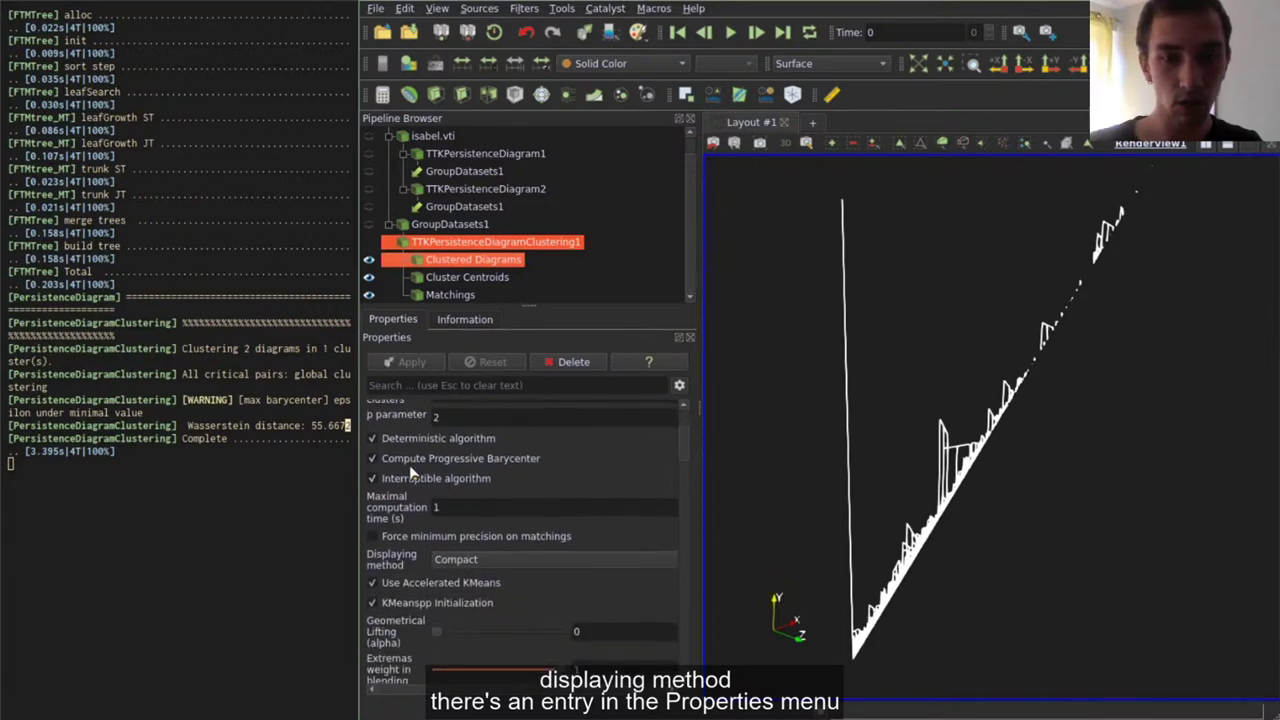
scroll(410, 475, down, 1)
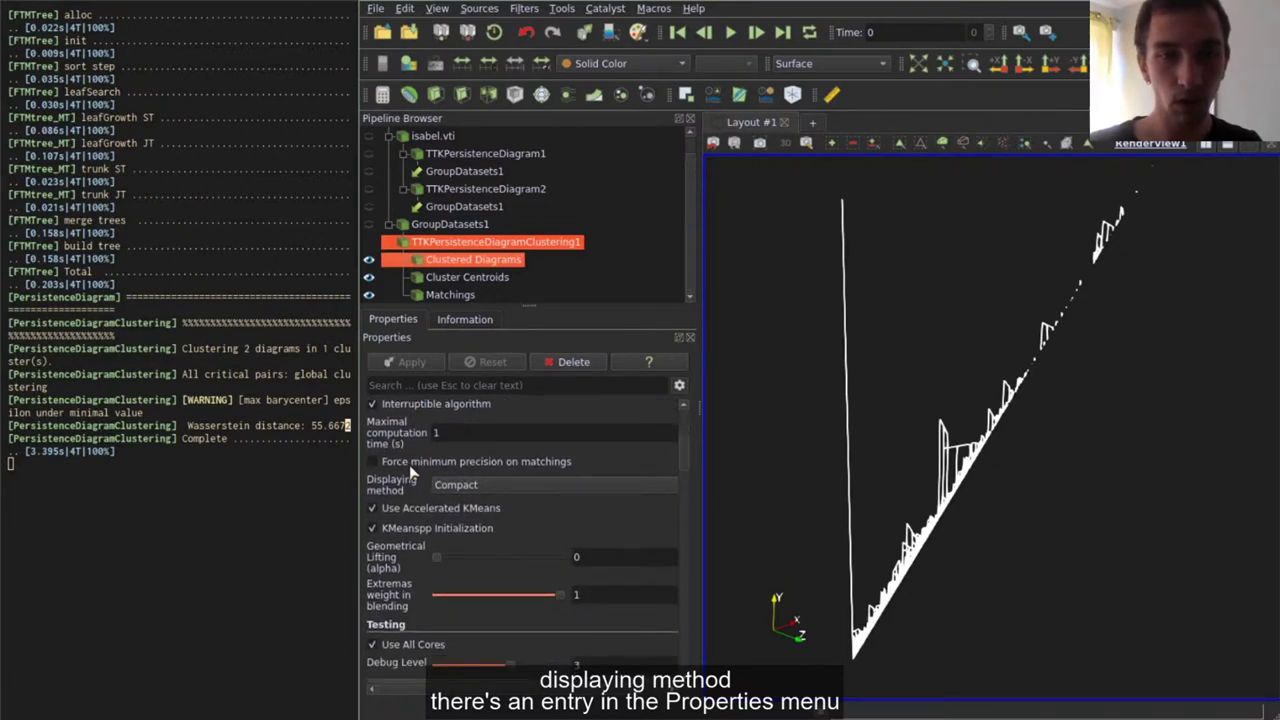
click(477, 485)
click(529, 524)
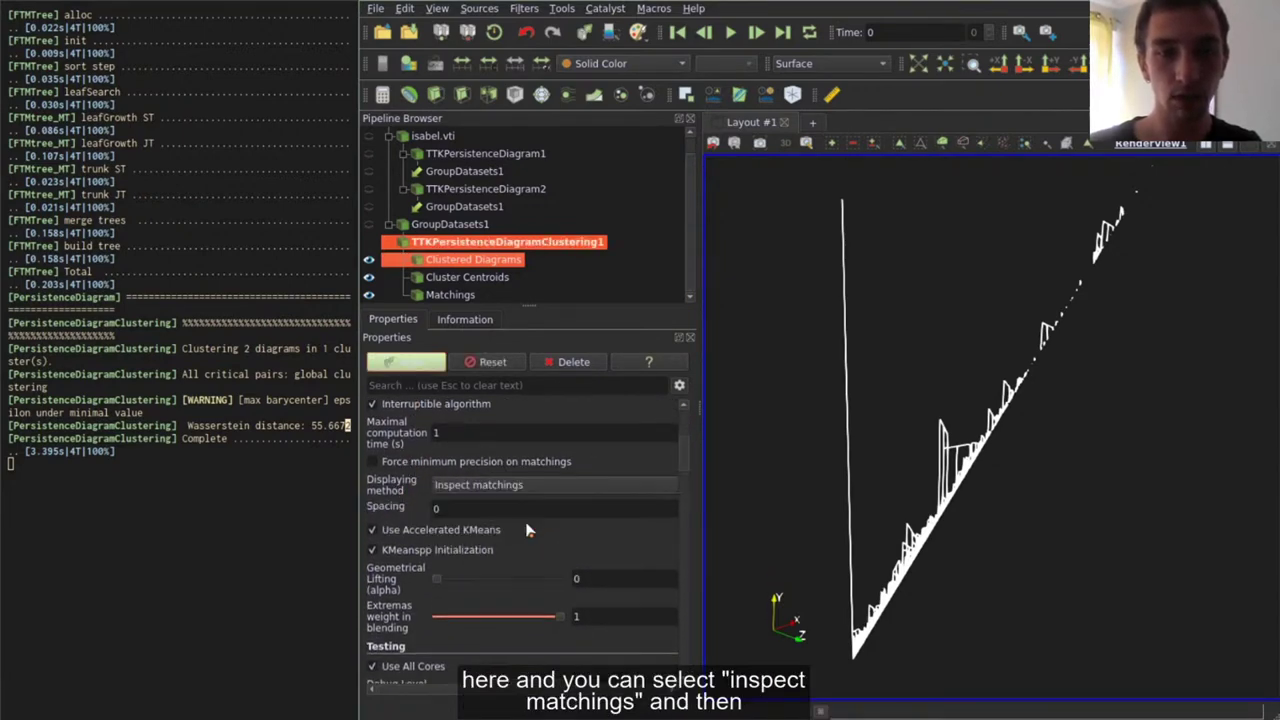
click(524, 508)
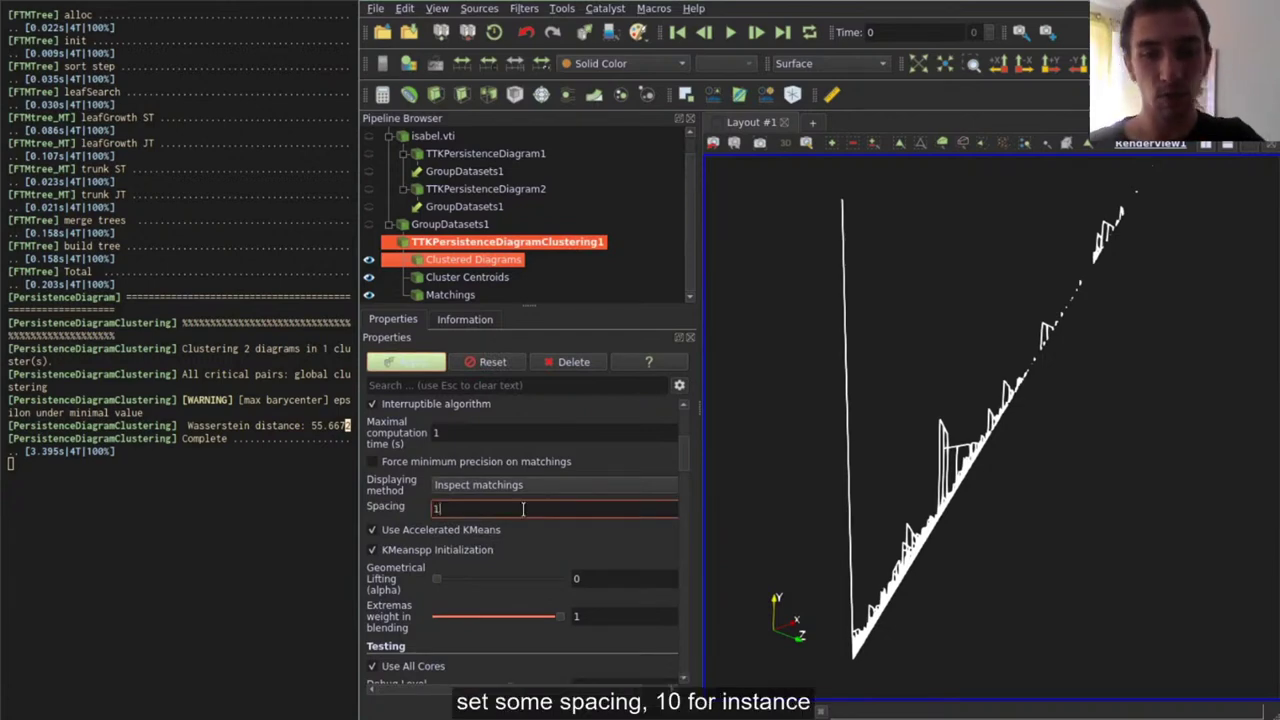
text(10)
key(Return)
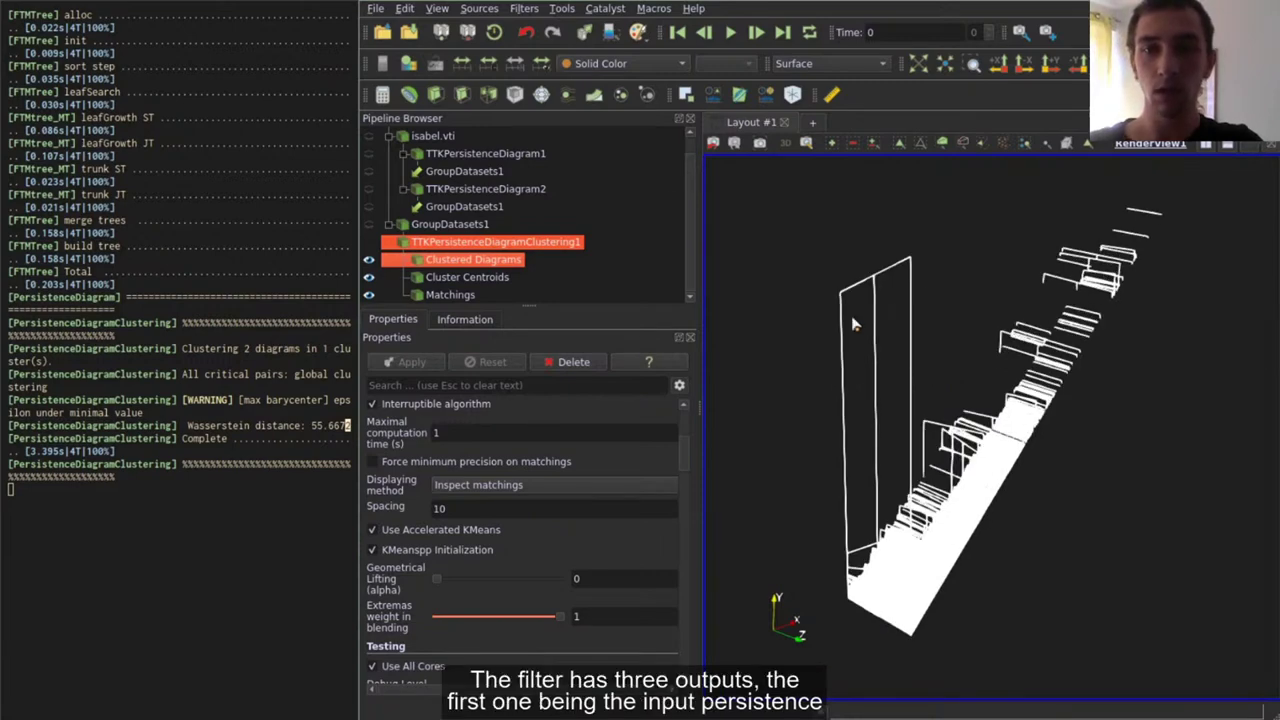
Color the Clustered Diagrams output by DiagramID and hide the Cluster Centroids output.
click(518, 262)
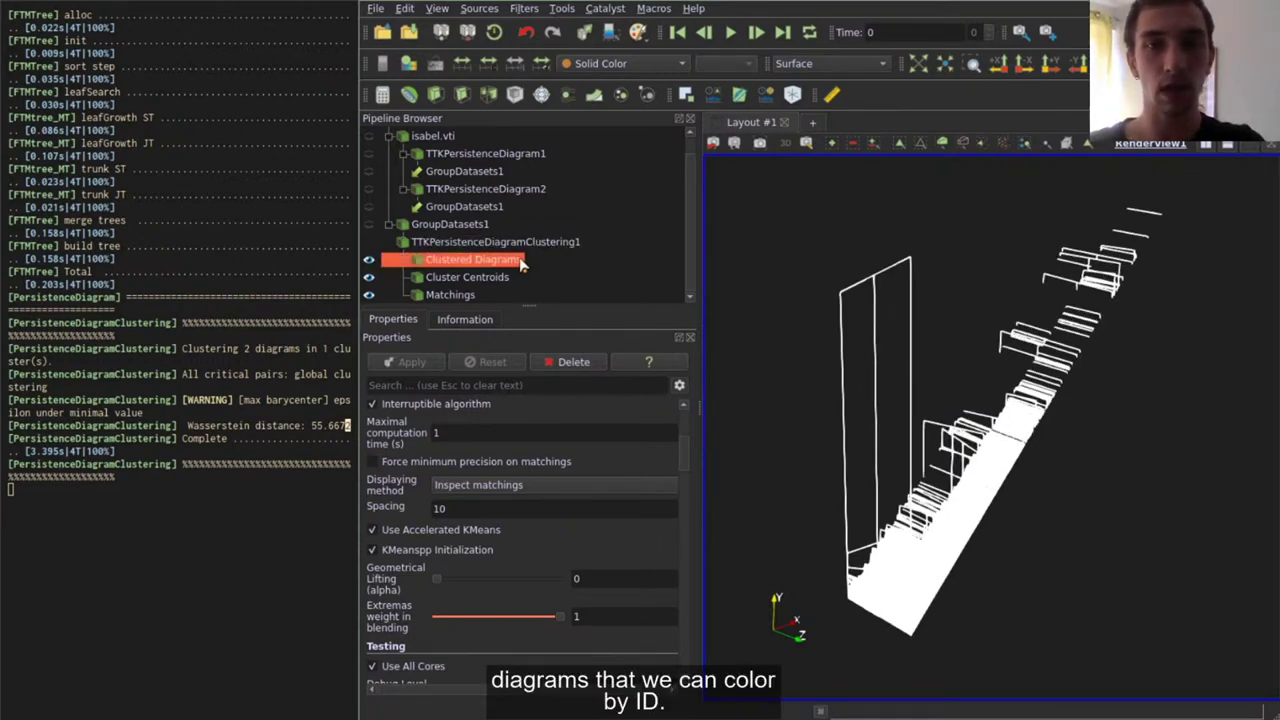
click(658, 65)
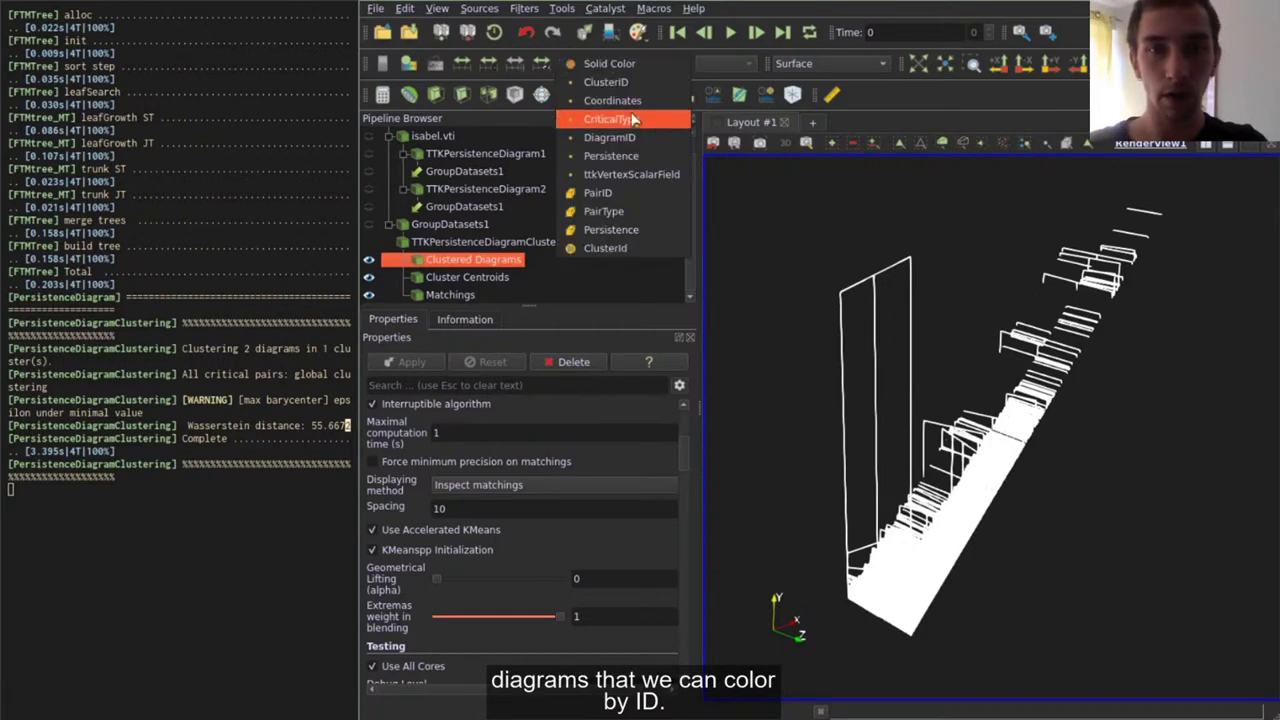
click(609, 137)
drag(923, 344, 921, 352)
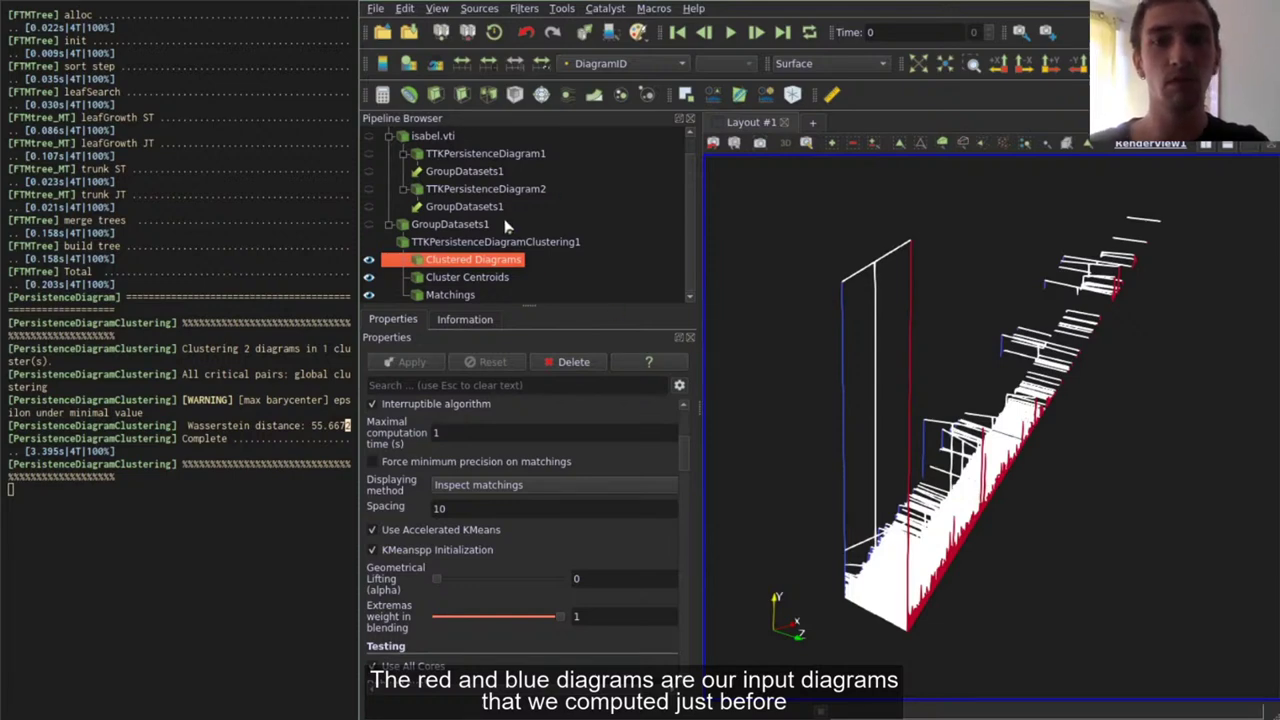
click(440, 279)
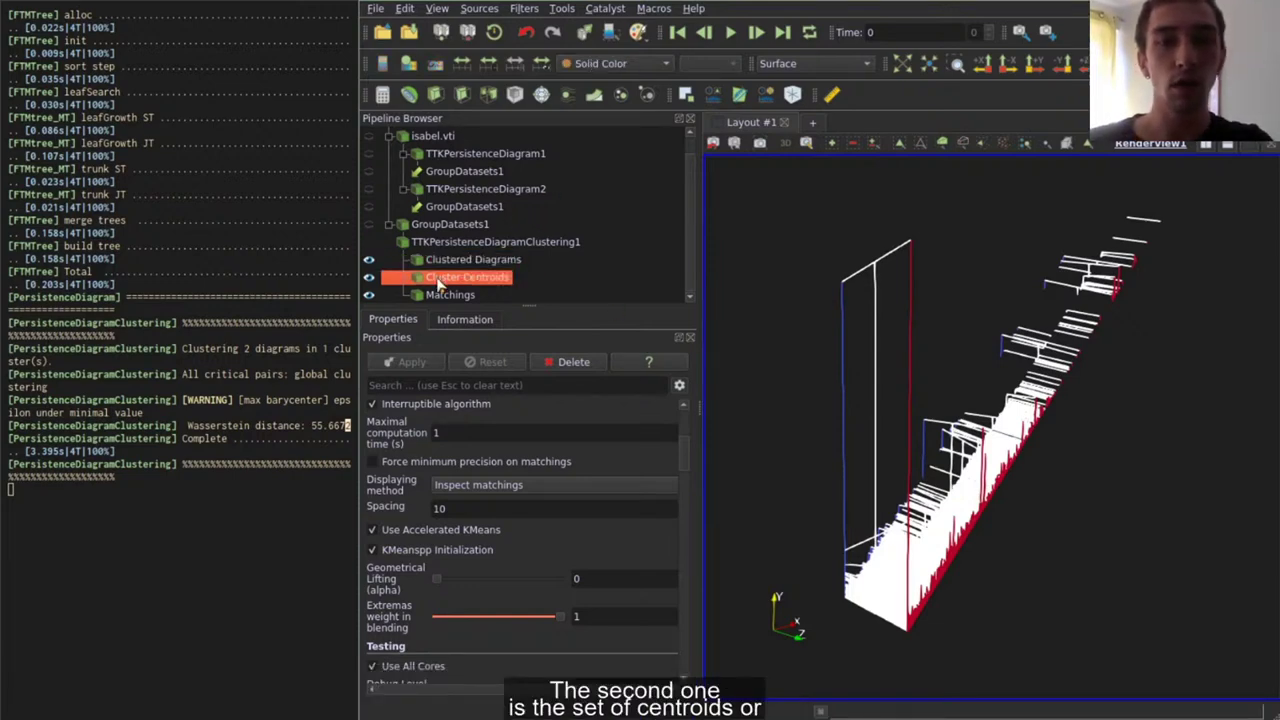
click(368, 278)
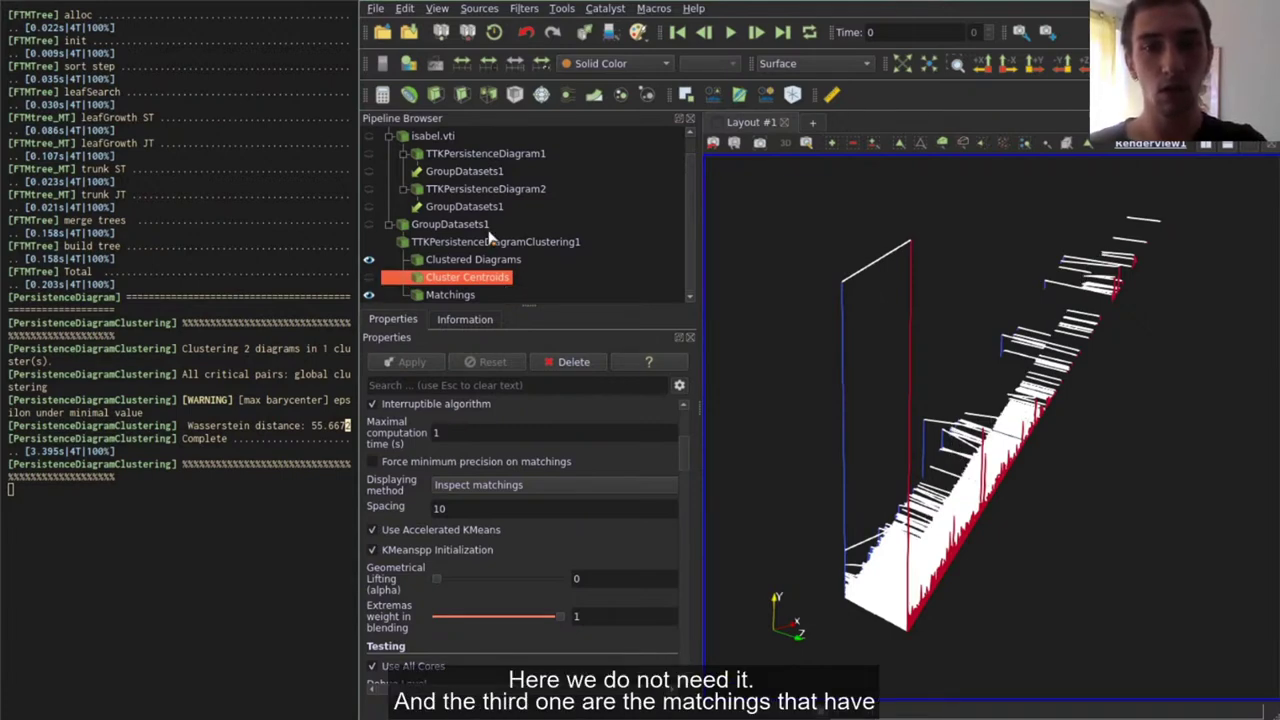
Add a Threshold filter to the Matchings output of the clustering.
click(470, 295)
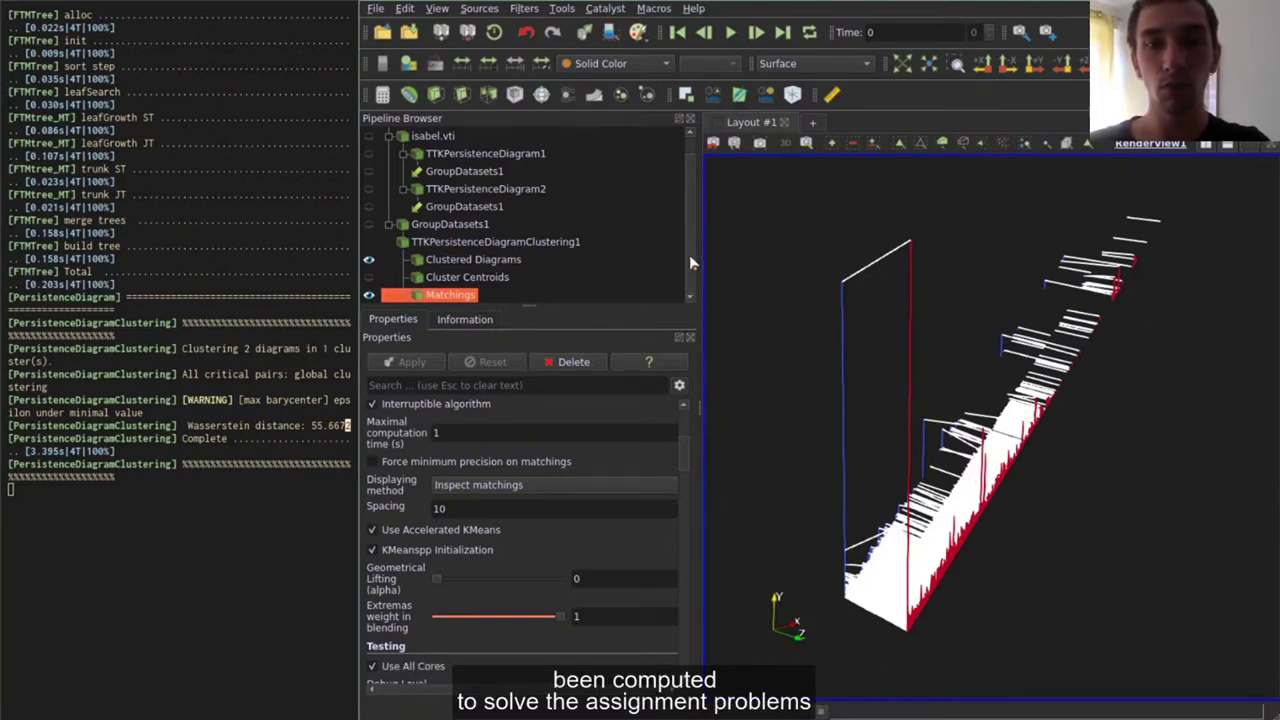
drag(537, 305, 539, 319)
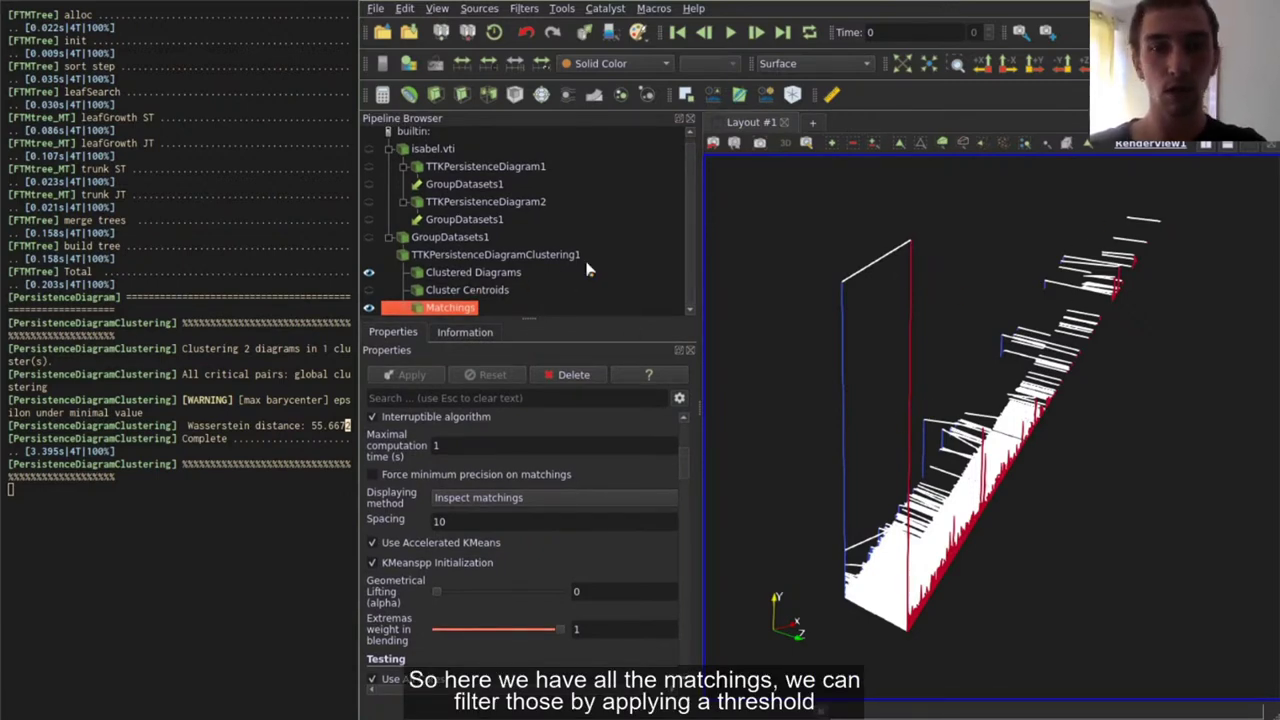
key(ctrl+space)
text(th)
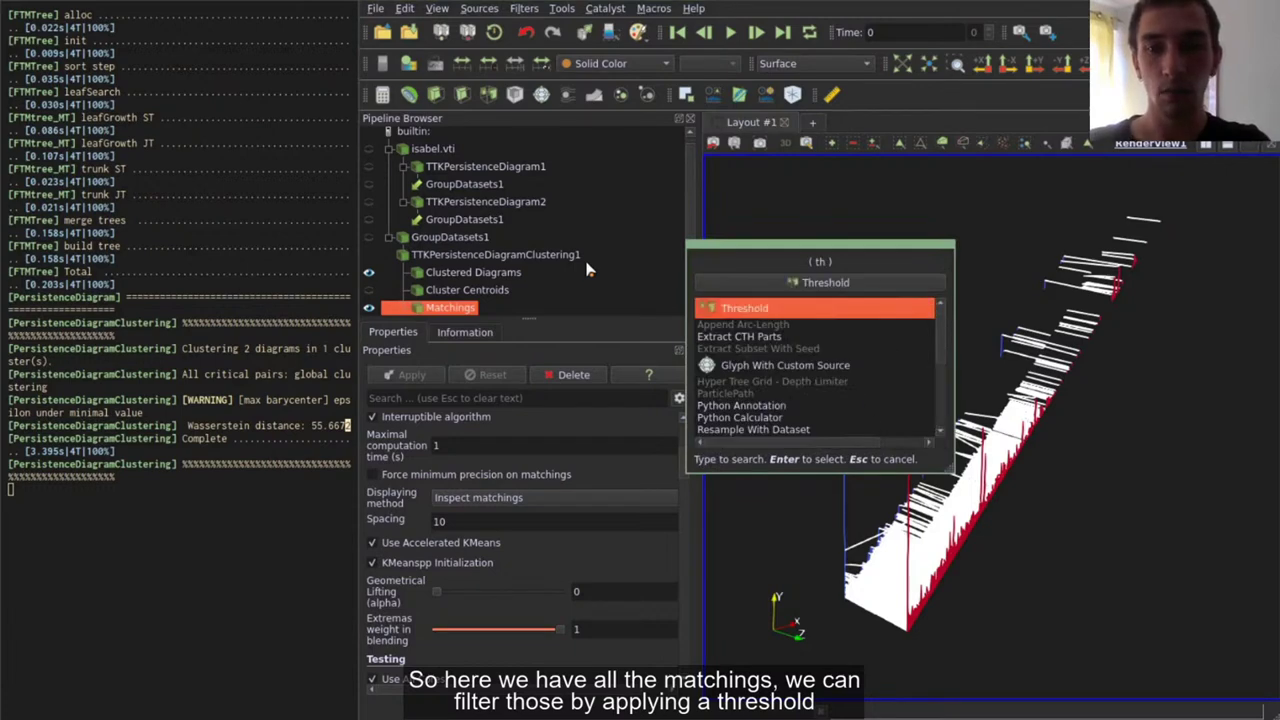
key(Return)
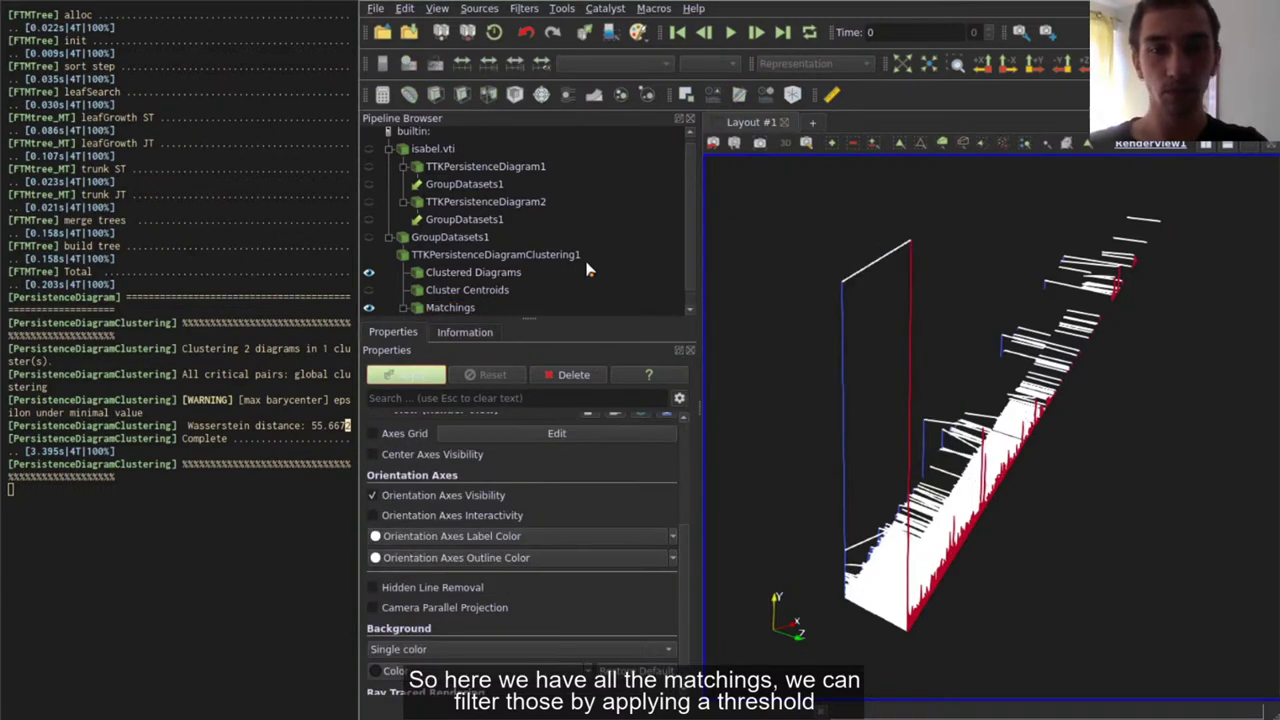
Threshold the matchings on the MatchNumber cell array with a minimum of 2 and apply the filter.
click(532, 450)
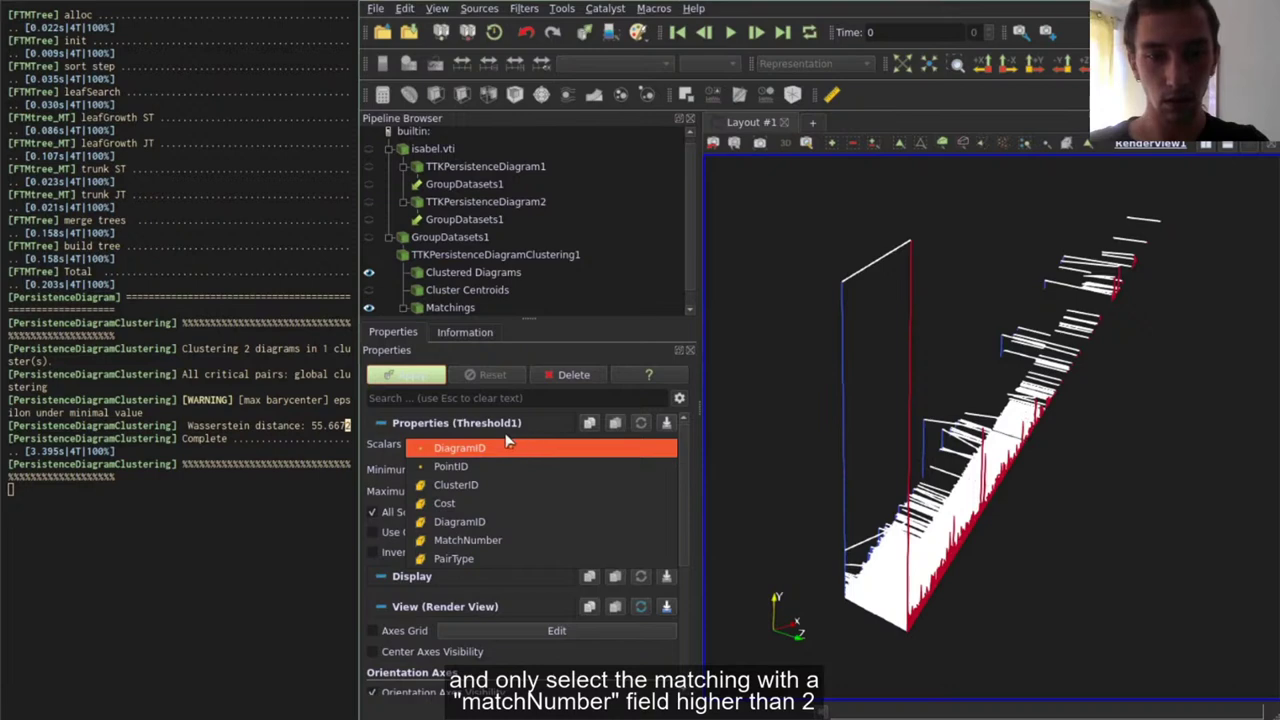
click(500, 541)
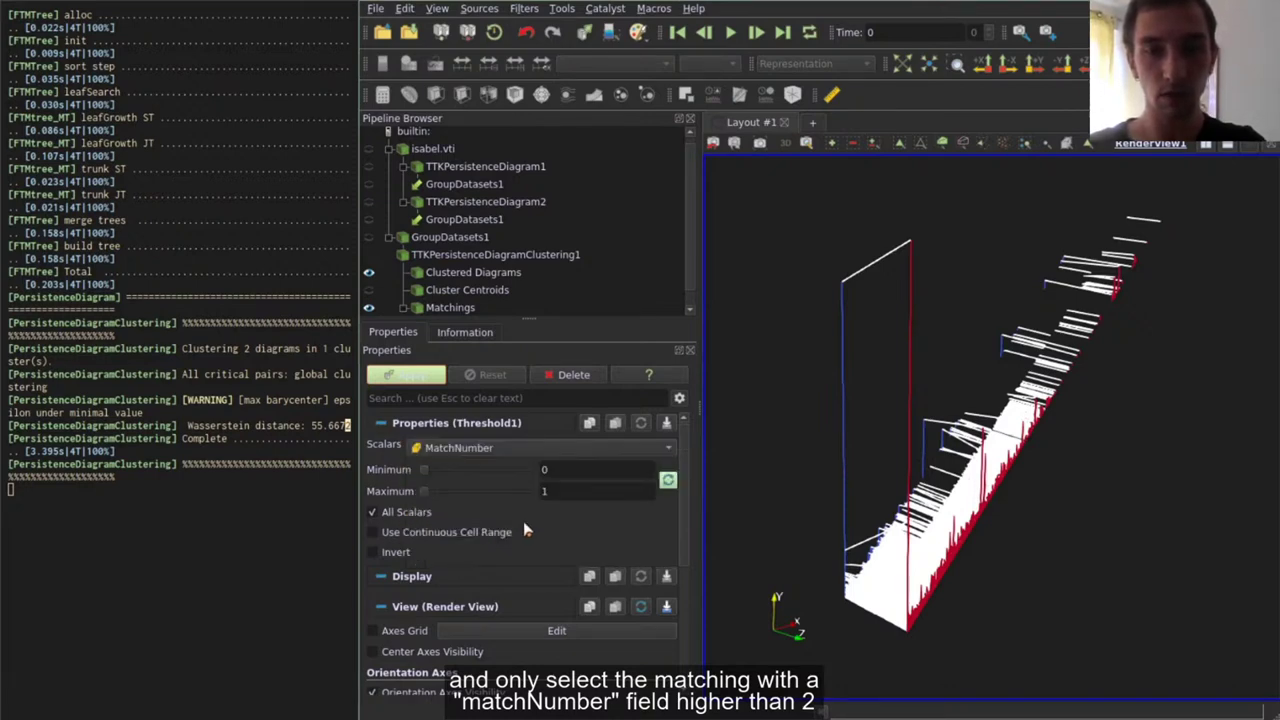
double_click(613, 470)
text(2)
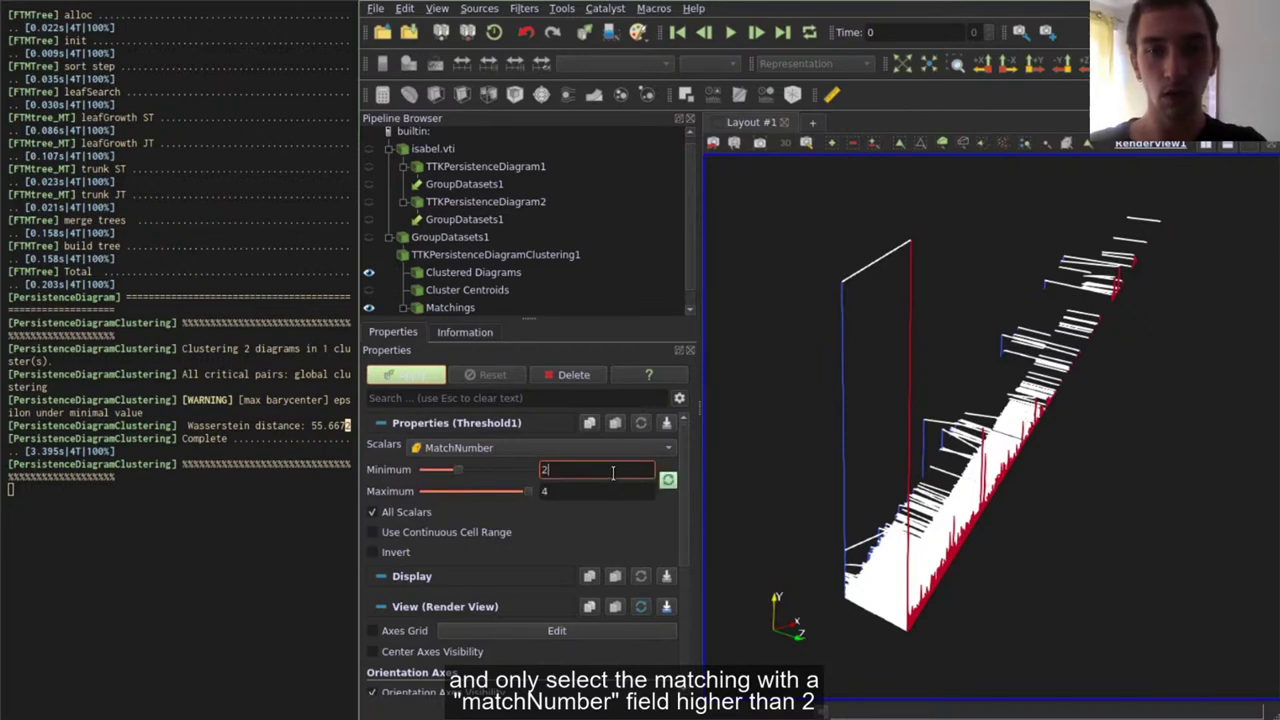
key(Return)
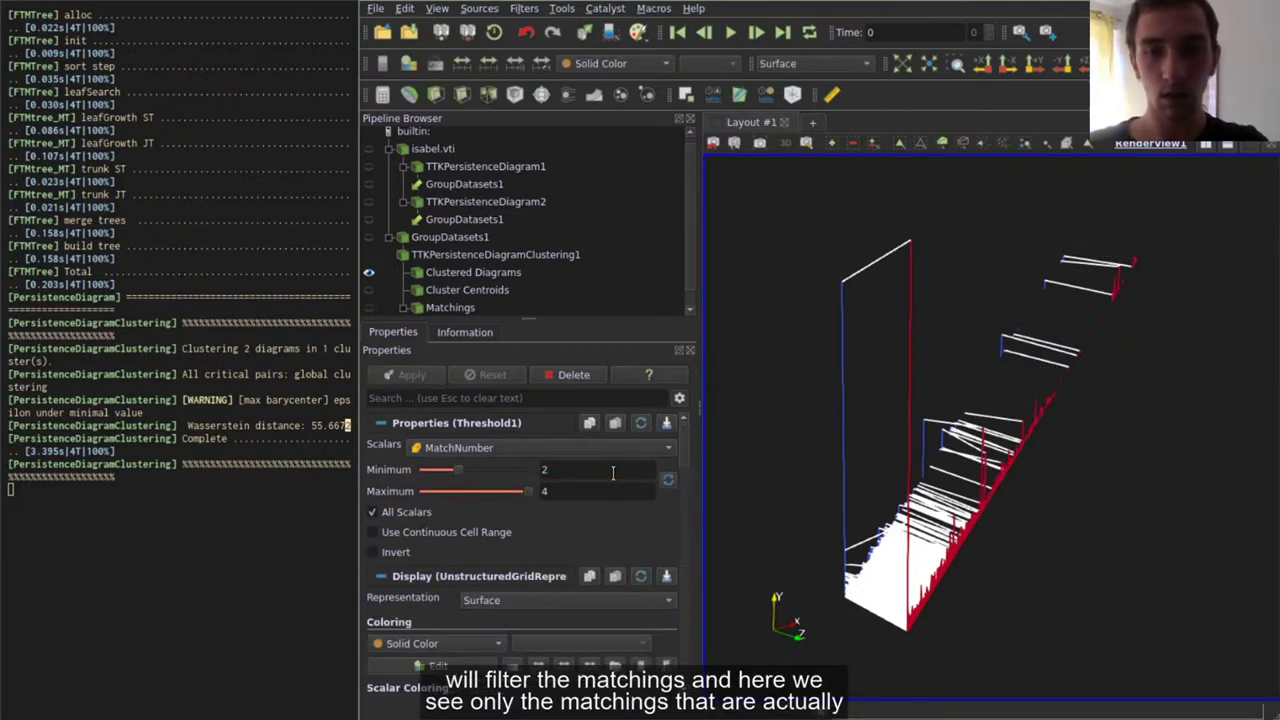
drag(866, 390, 1094, 352)
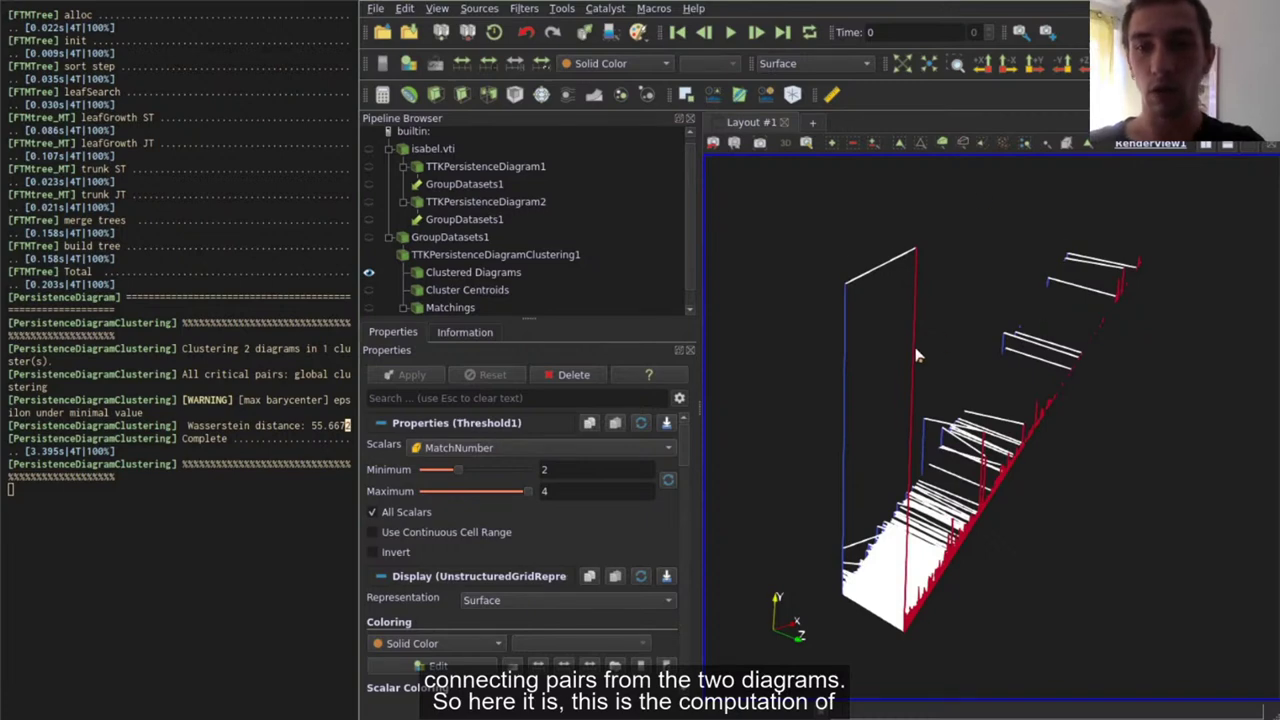
drag(914, 354, 880, 340)
drag(898, 340, 918, 357)
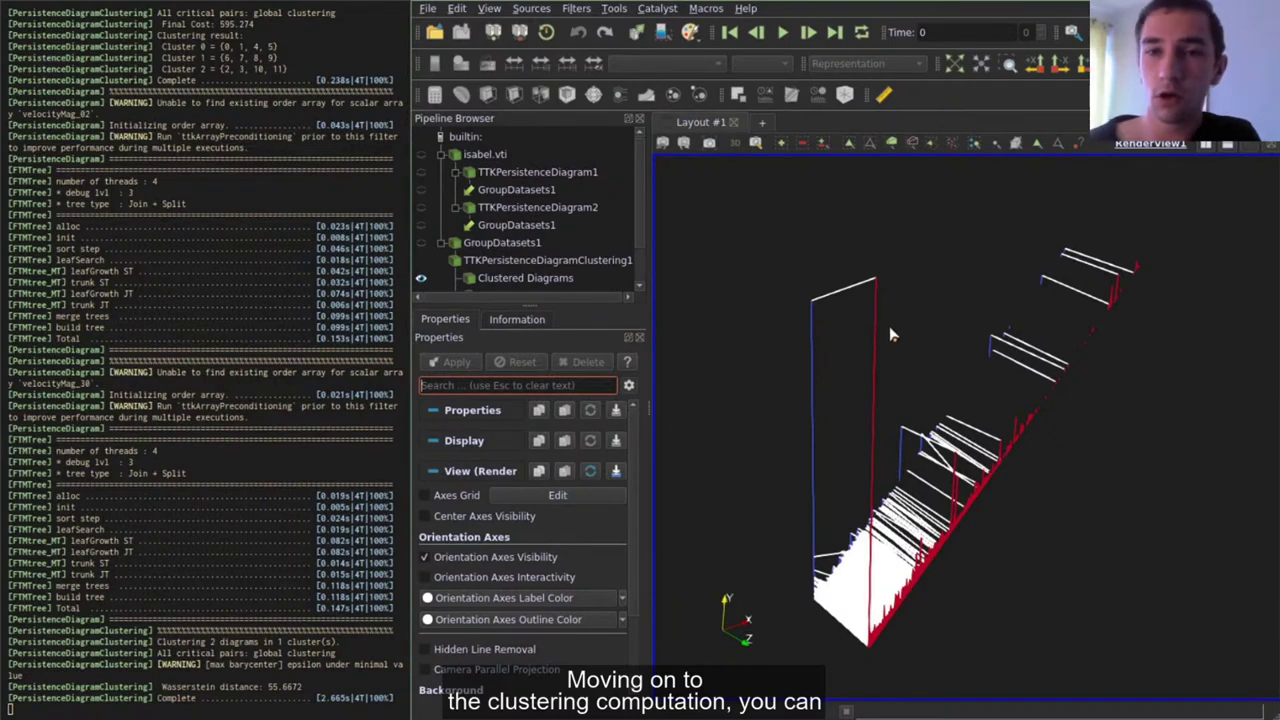
Reset the session and discard the current visualization state.
click(749, 229)
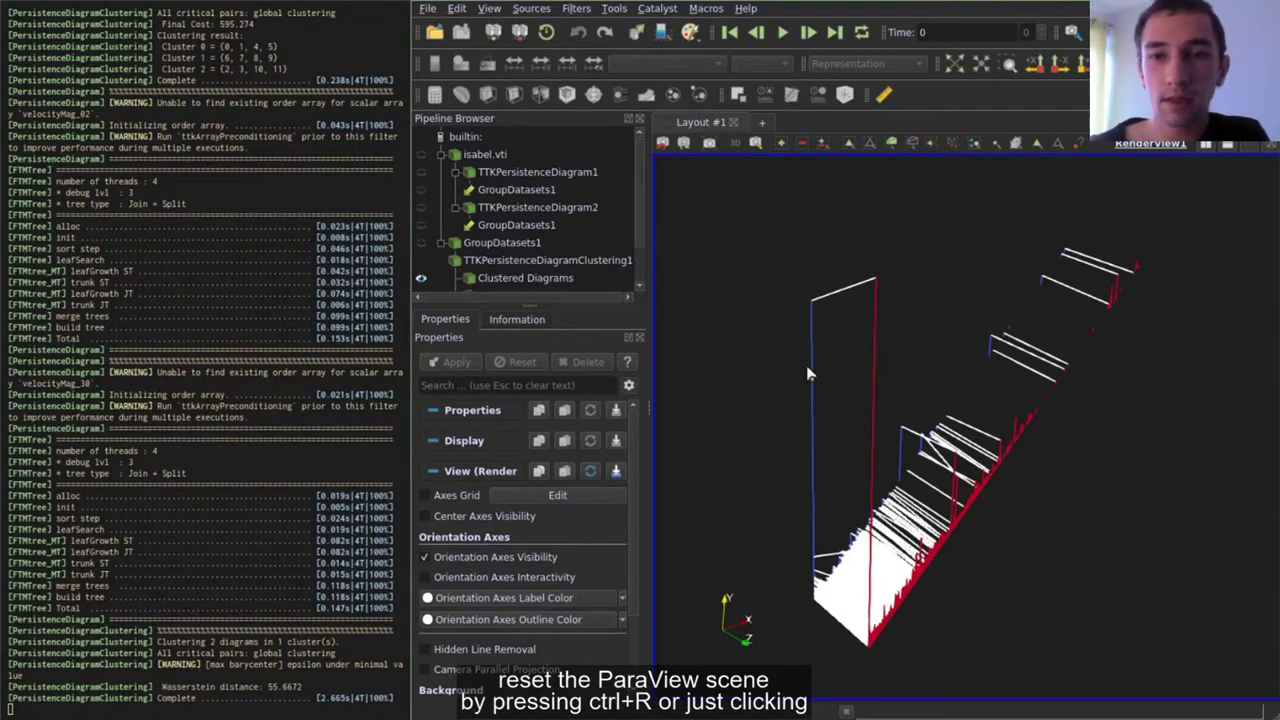
click(492, 10)
mouse_move(455, 12)
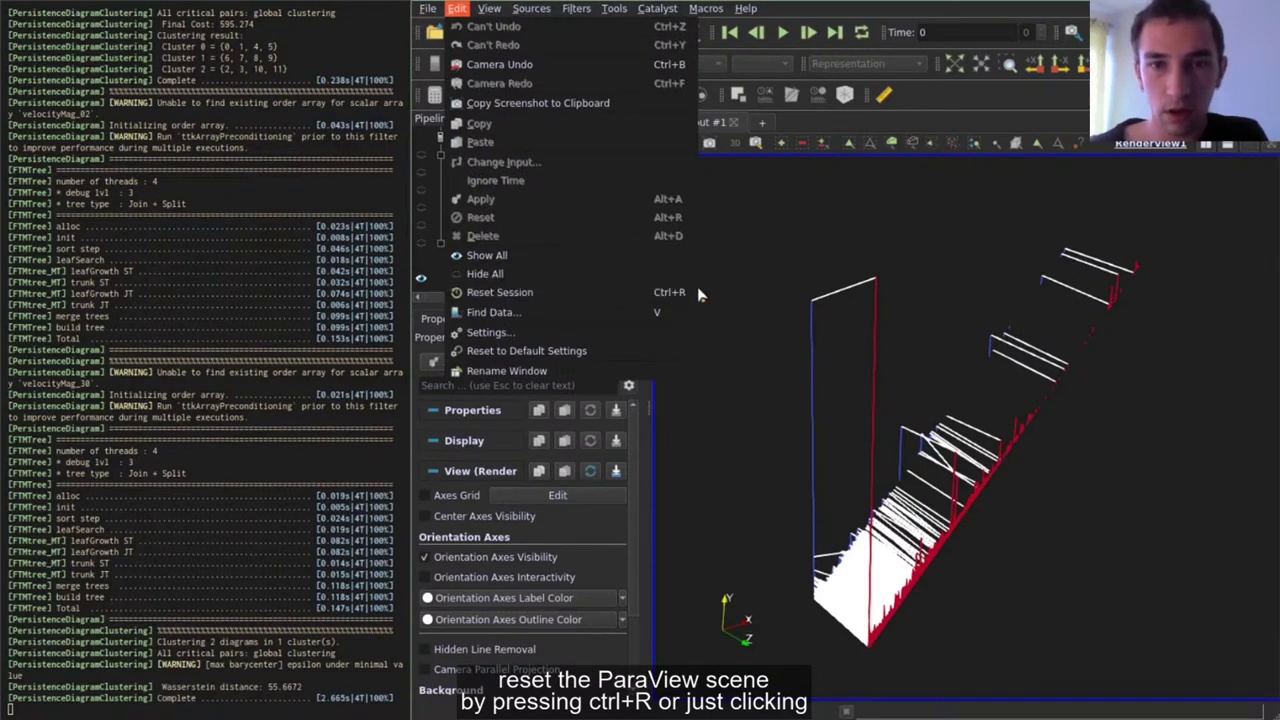
click(500, 292)
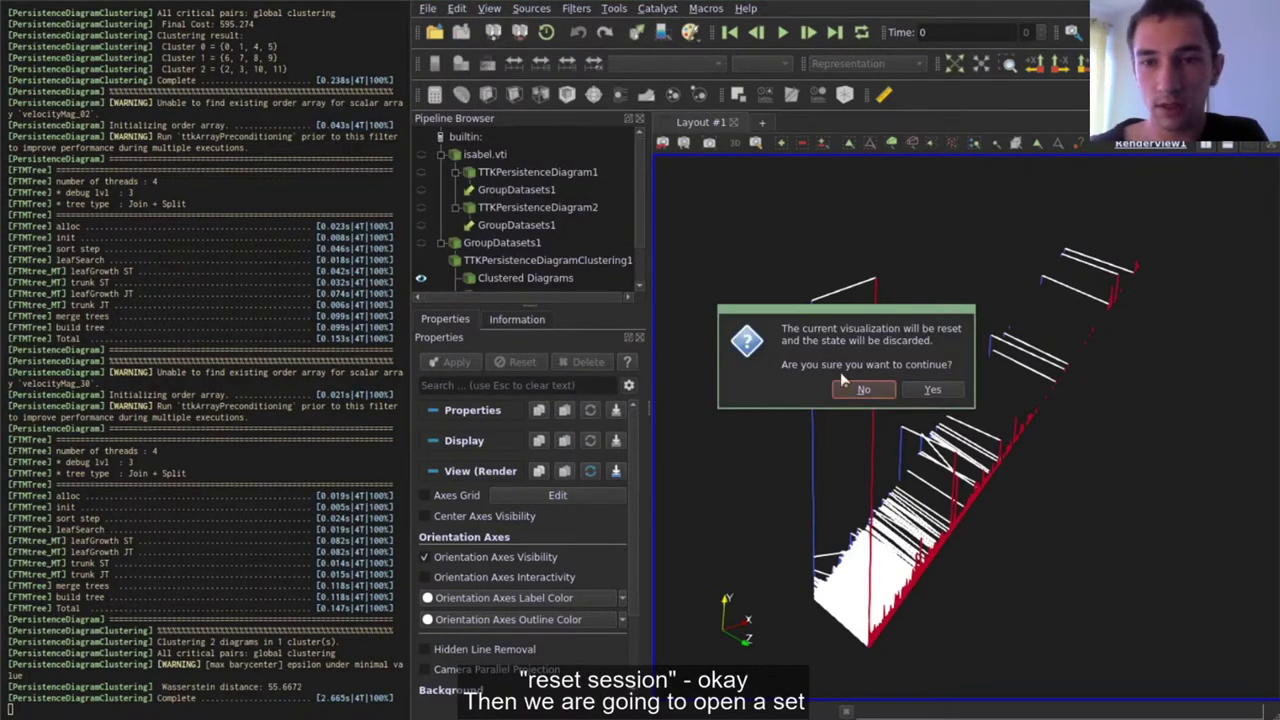
click(931, 390)
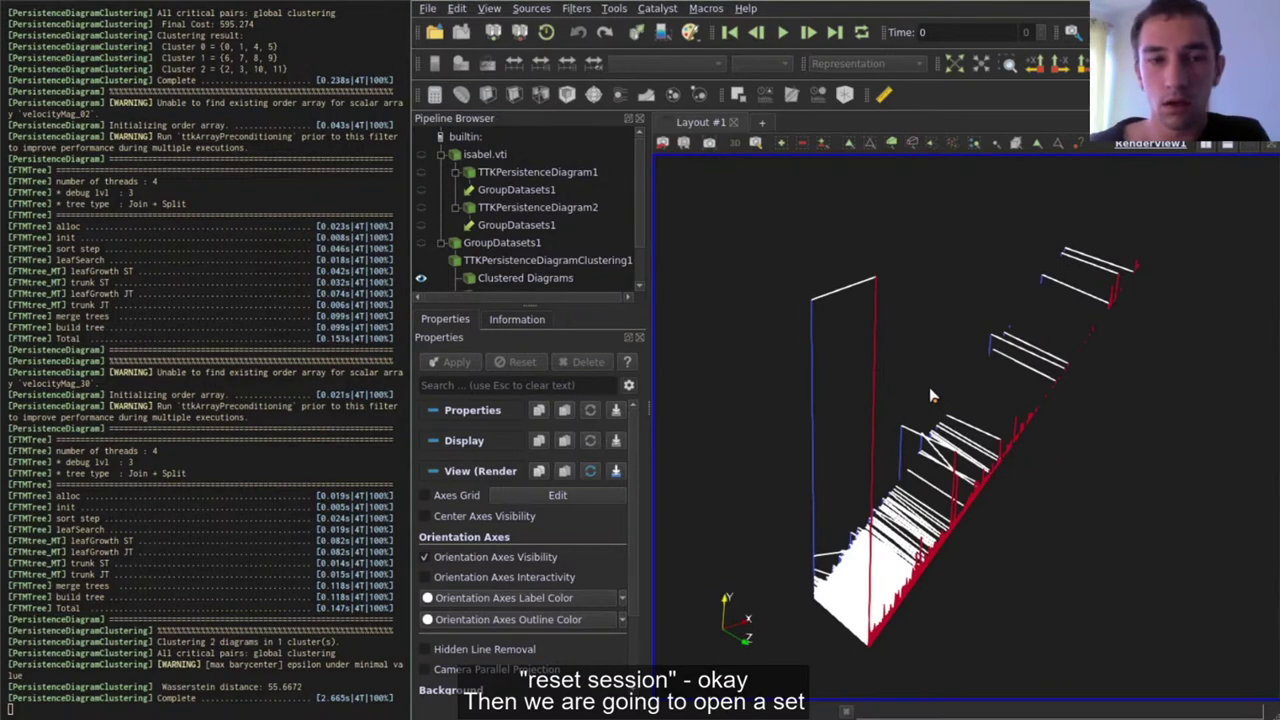
Load isabel_diagram_0.vtu through isabel_diagram_11.vtu from the isabel_diagrams folder as 12 separate datasets.
click(430, 10)
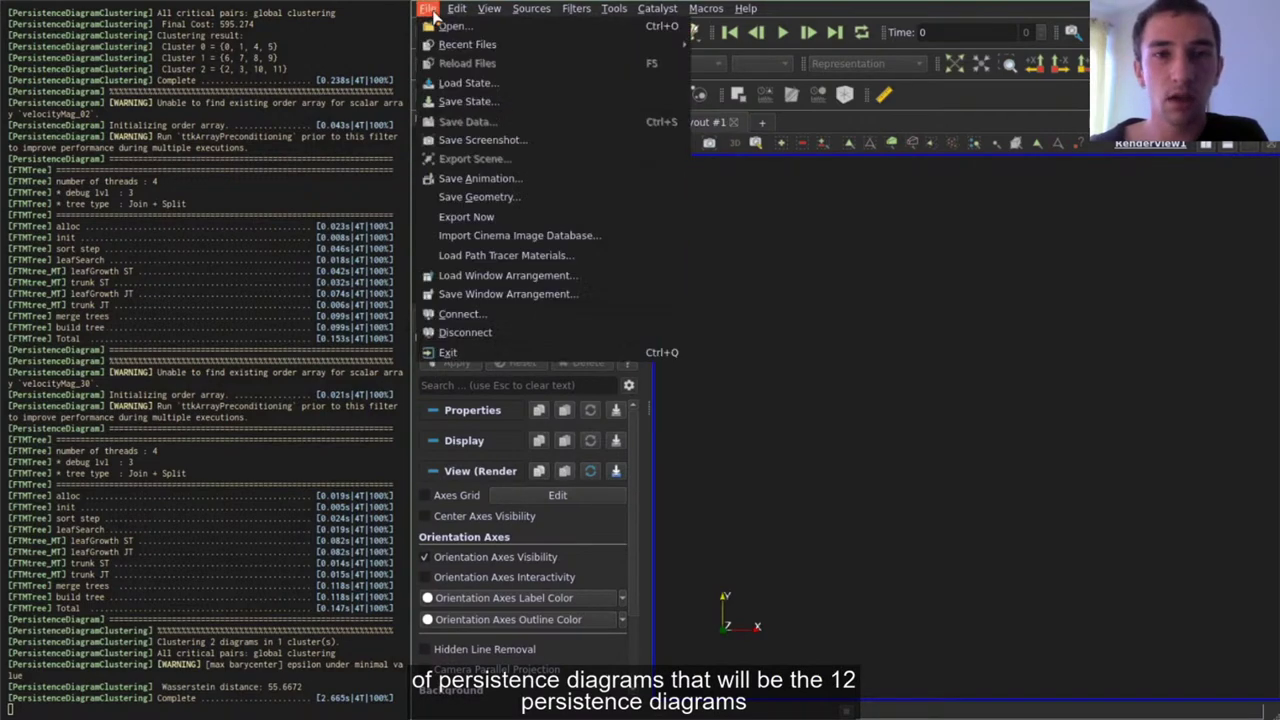
mouse_move(444, 48)
click(452, 26)
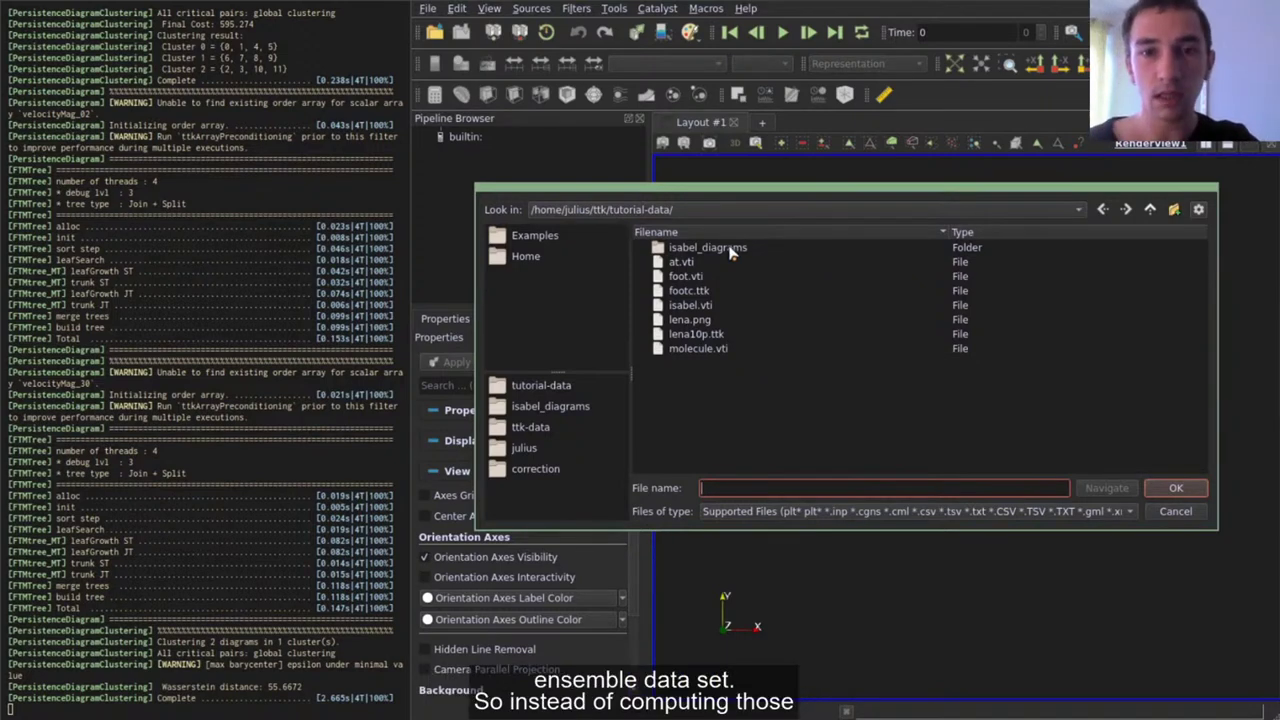
double_click(730, 252)
click(644, 248)
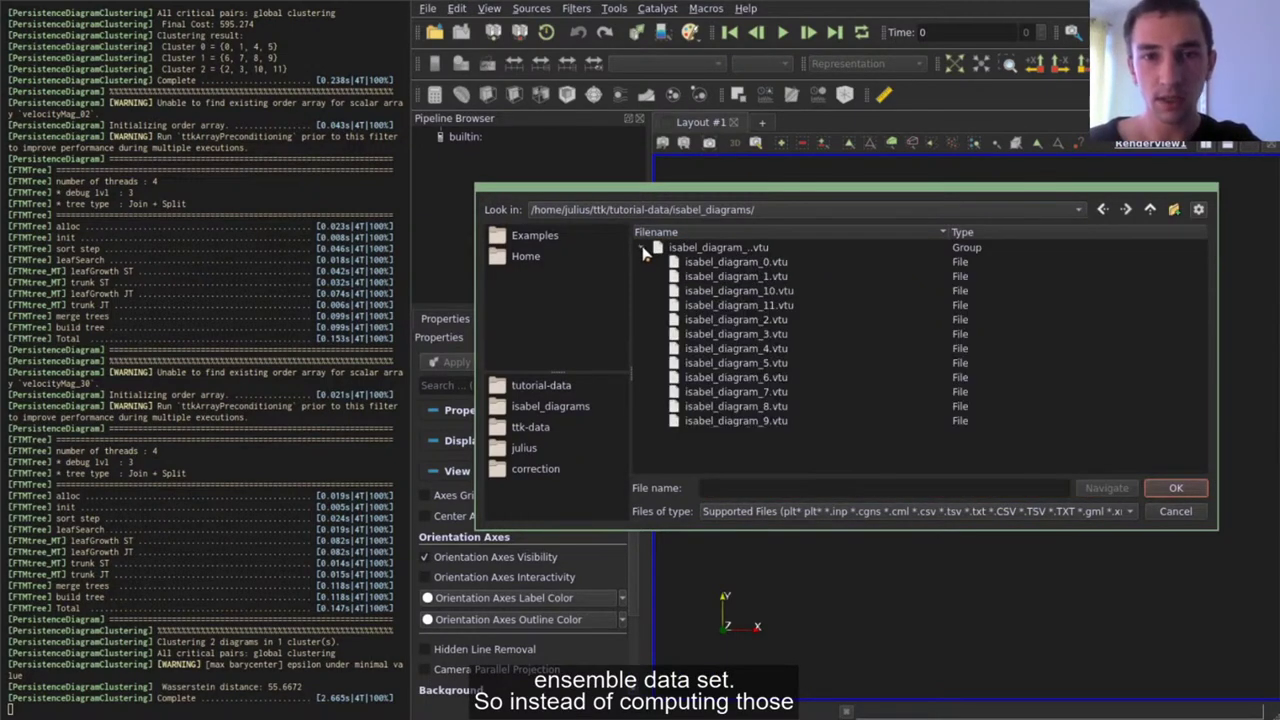
click(718, 263)
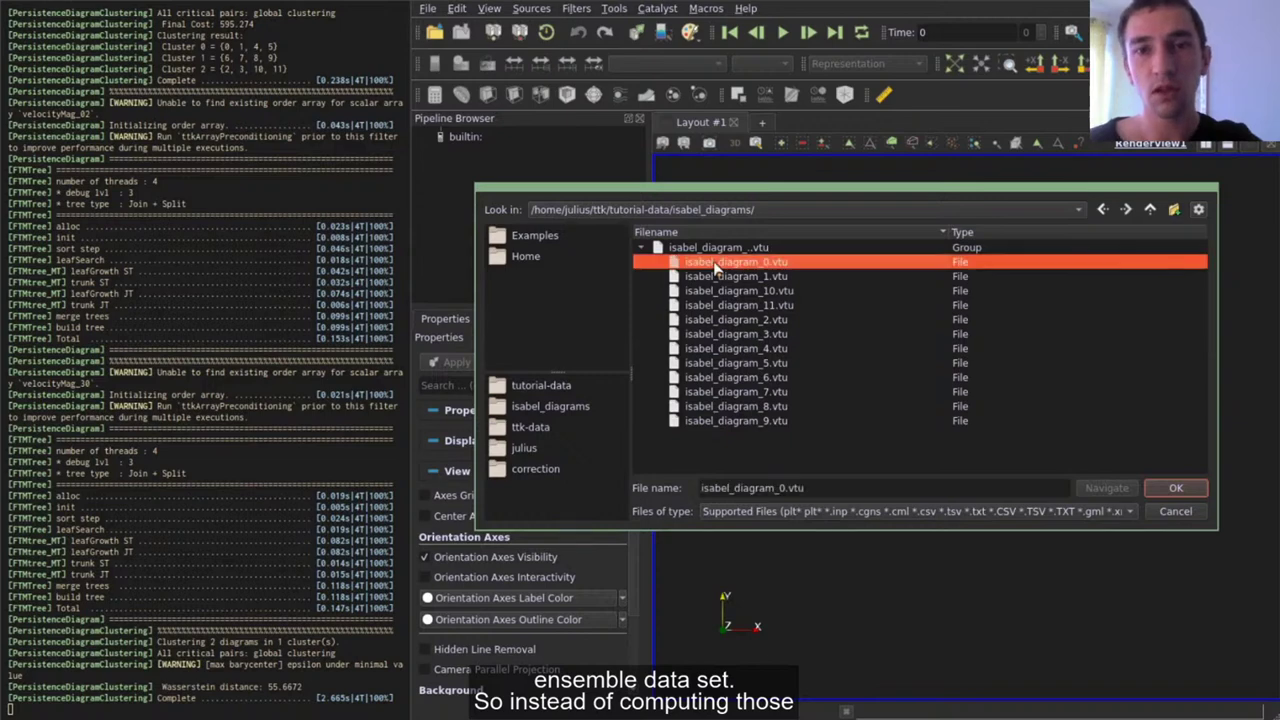
shift+click(760, 421)
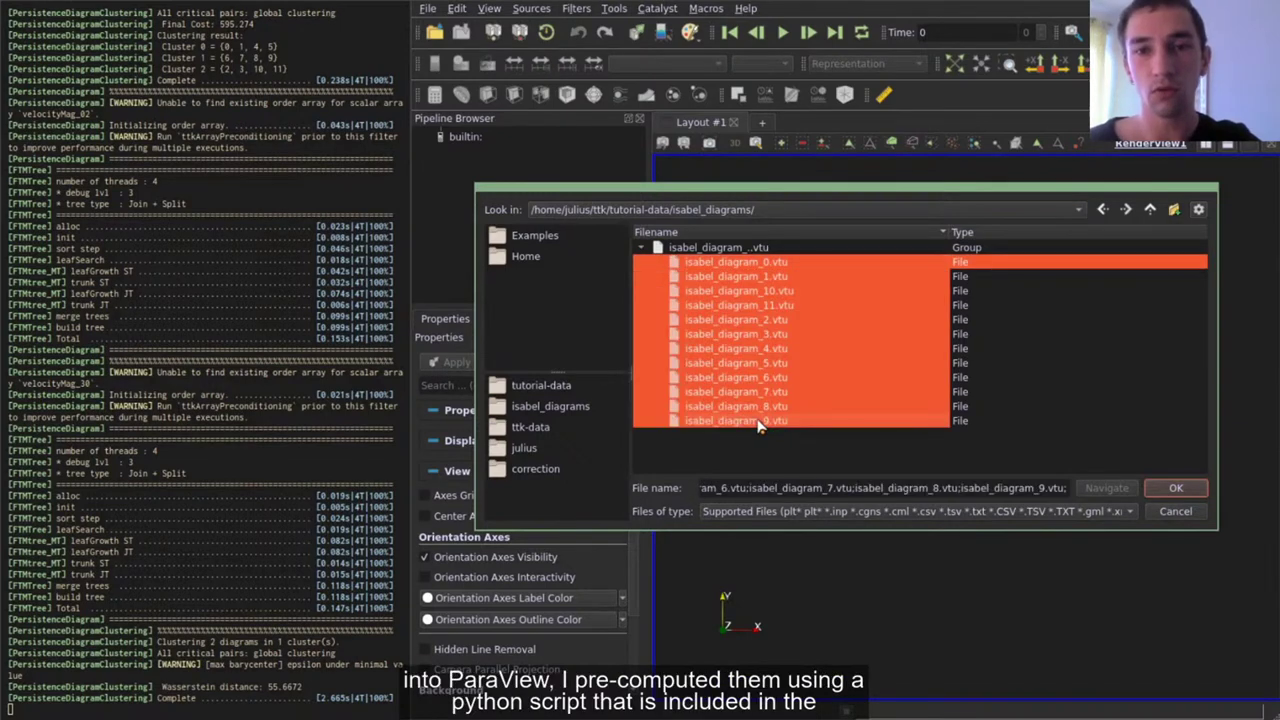
click(1172, 487)
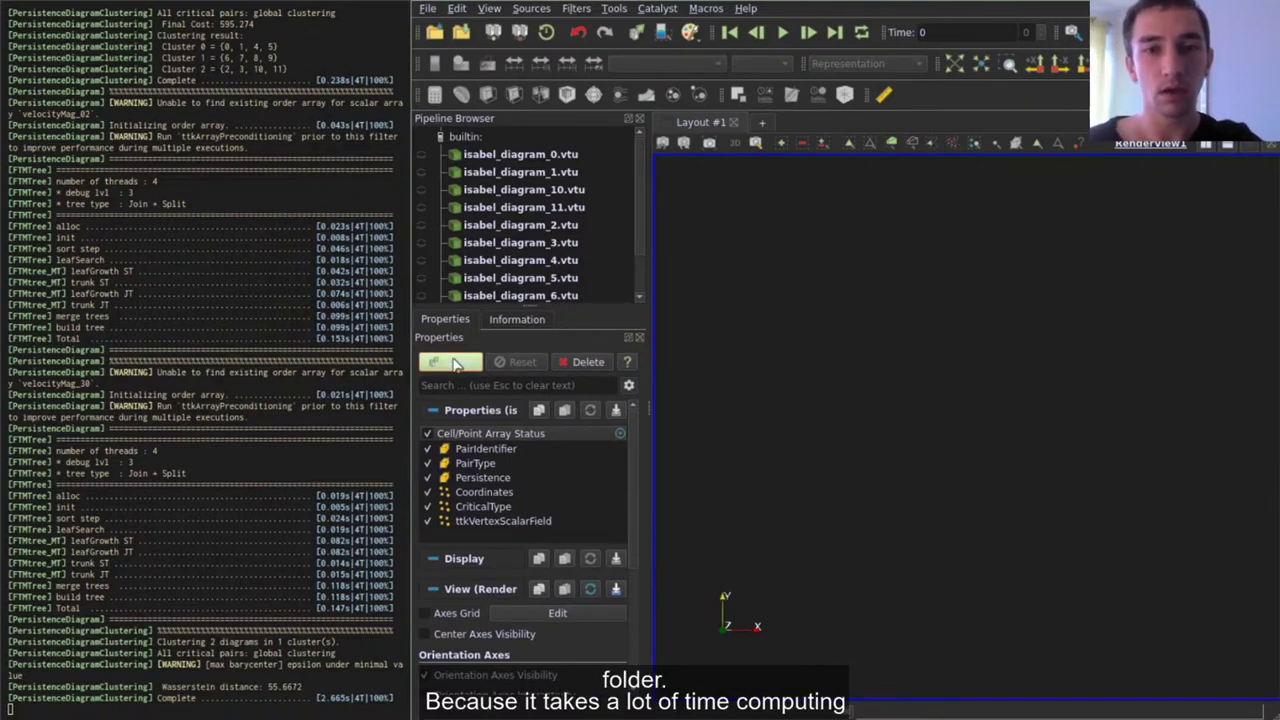
click(452, 362)
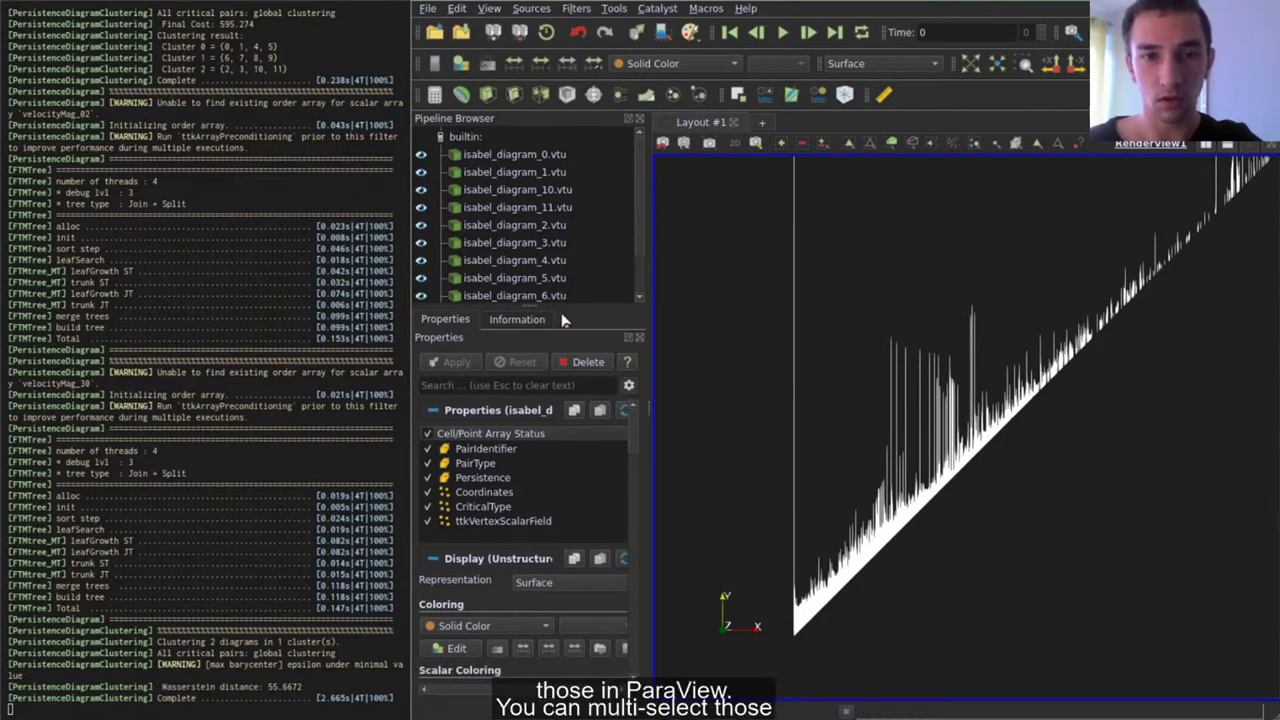
Combine all 12 isabel_diagram datasets with a Group Datasets filter and apply it.
drag(540, 306, 533, 404)
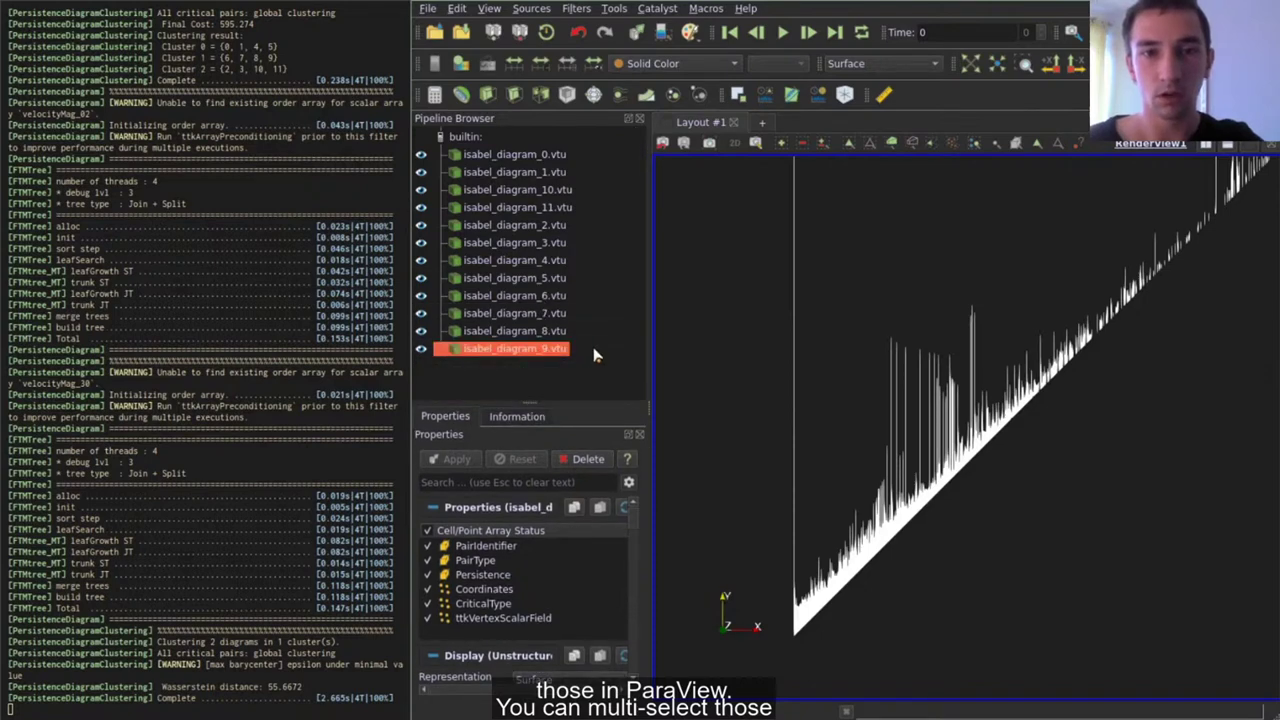
click(526, 156)
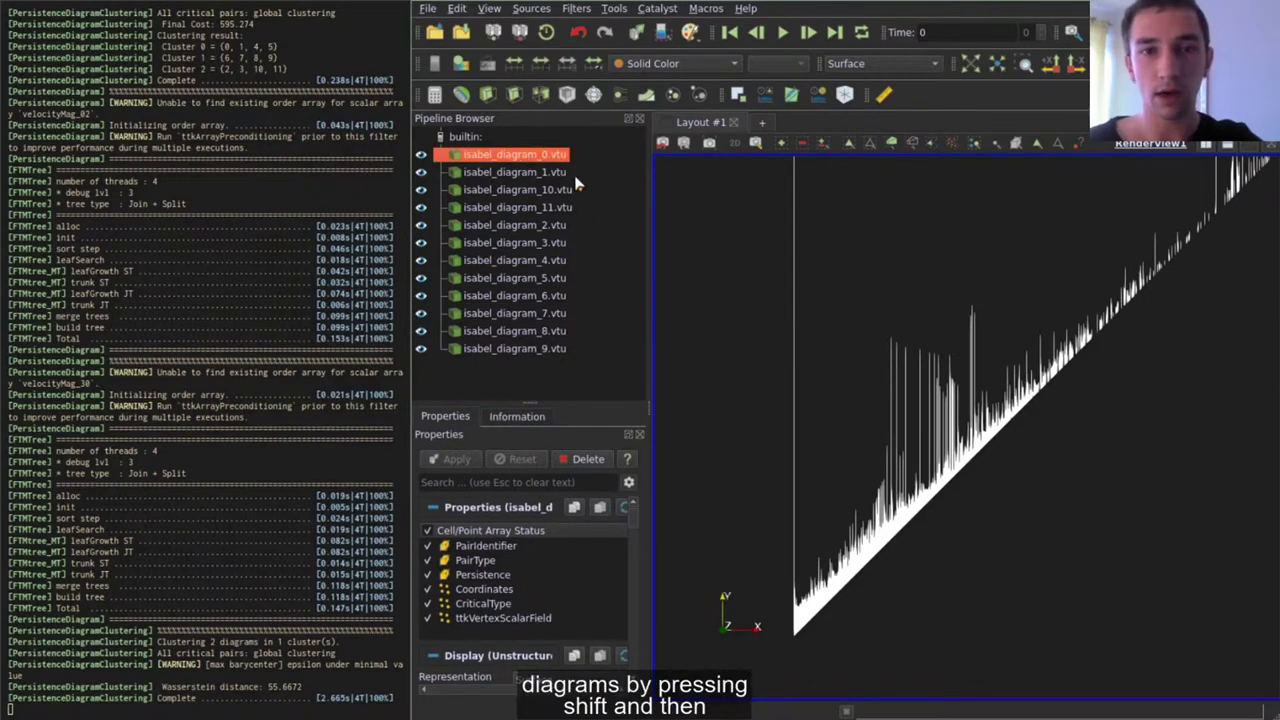
shift+click(539, 349)
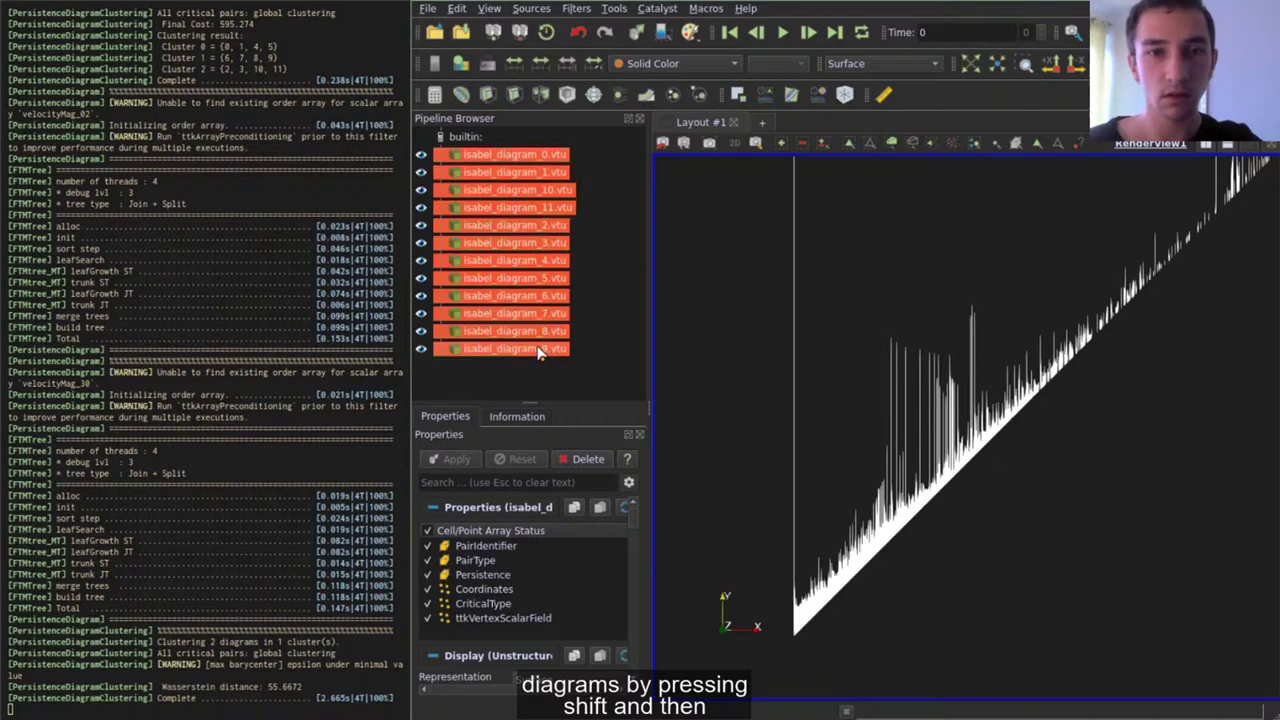
key(ctrl+space)
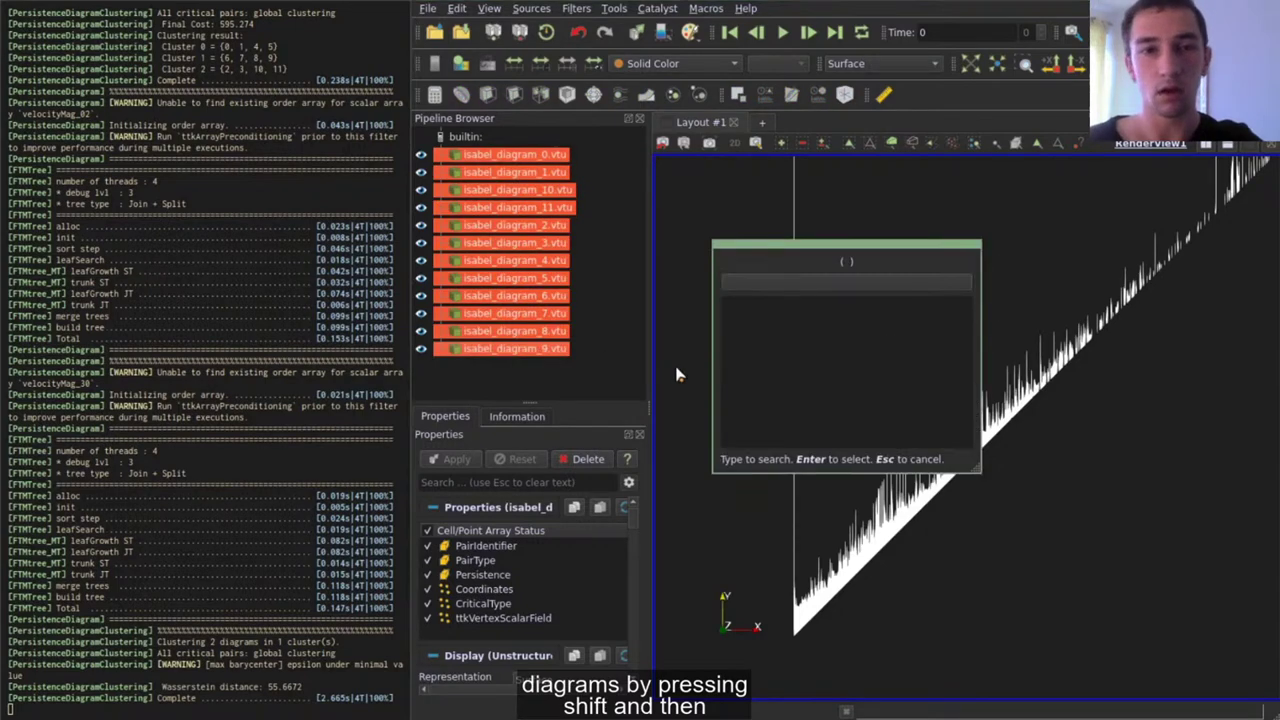
text(group)
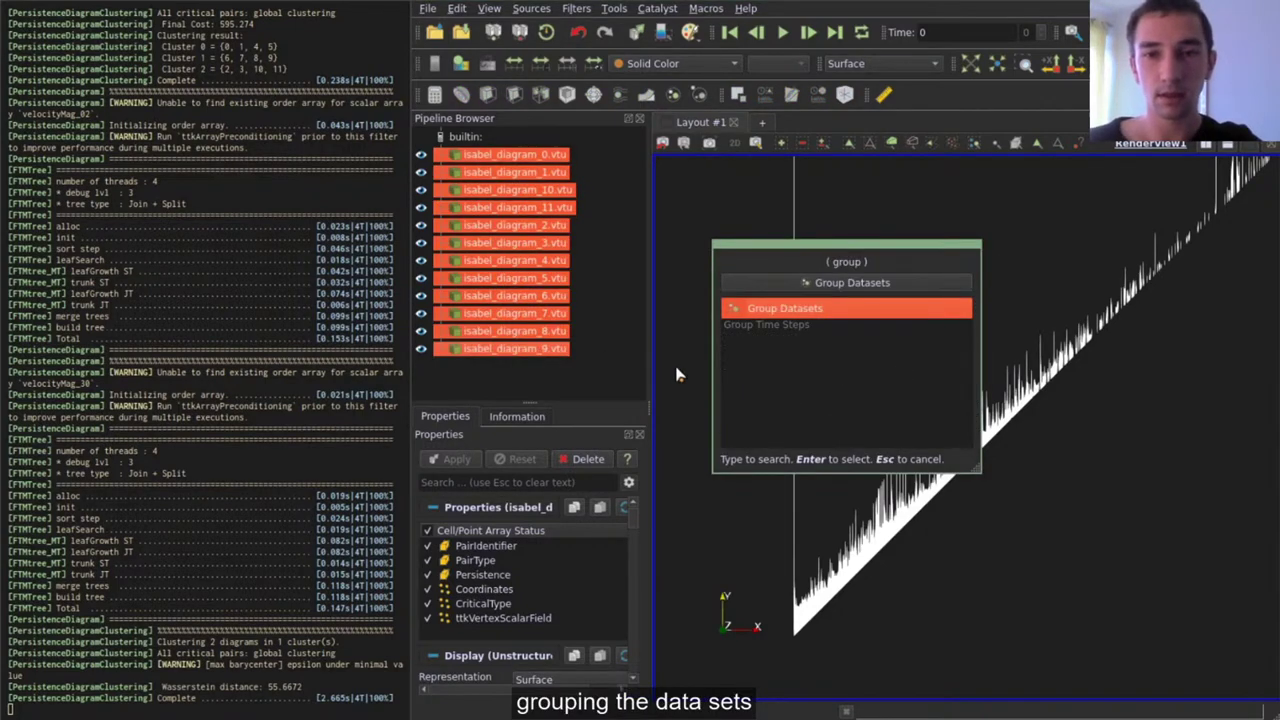
key(Return)
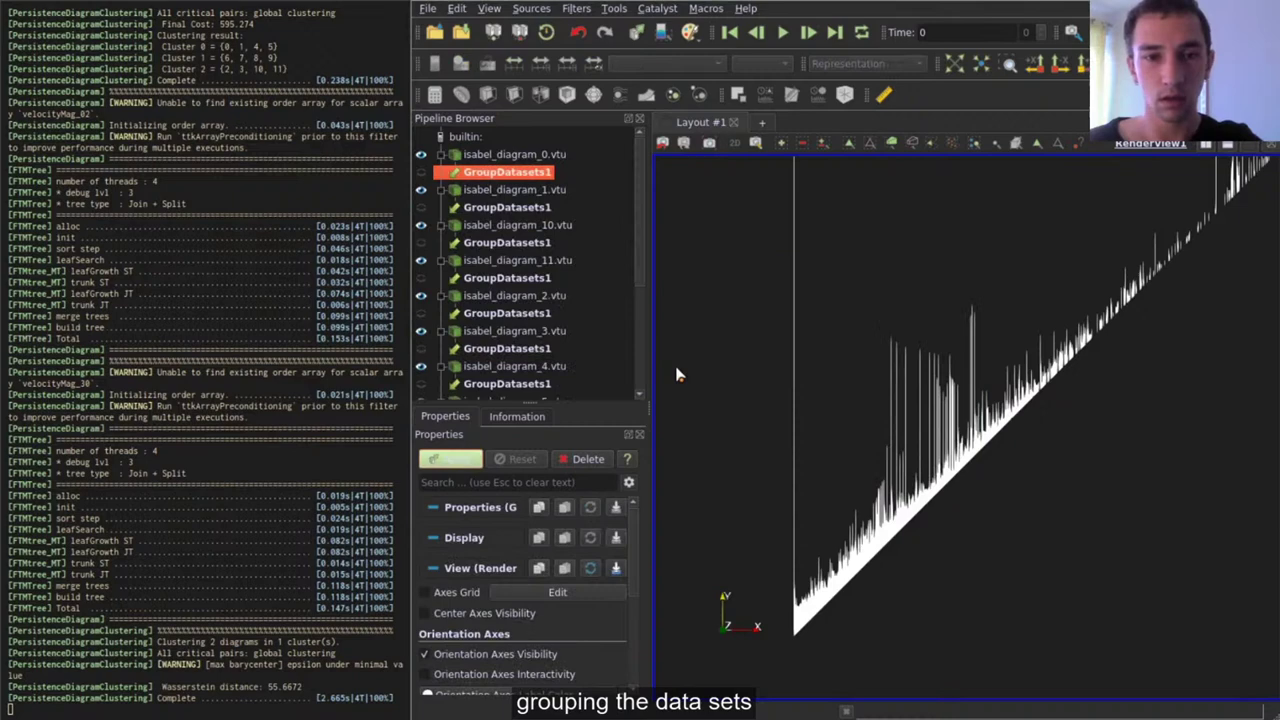
click(474, 459)
Check the grouped dataset's block hierarchy and add a TTK PersistenceDiagramClustering filter to it.
scroll(560, 290, down, 4)
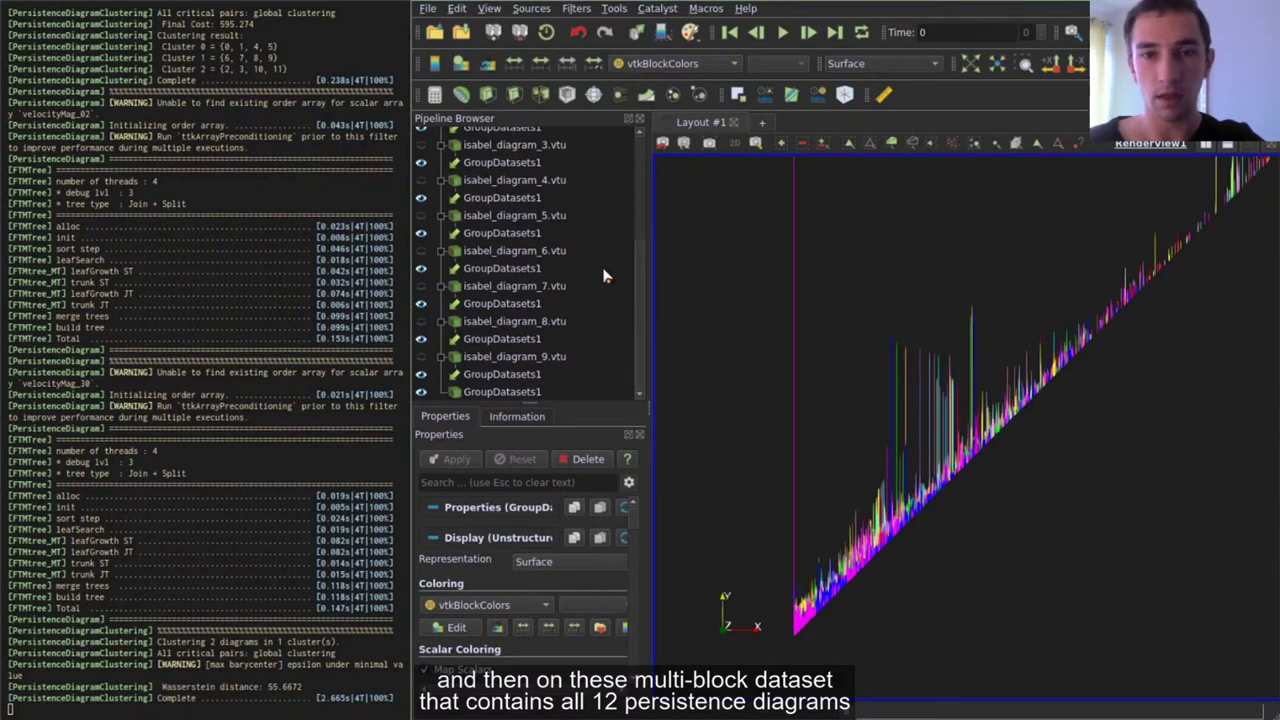
click(503, 392)
click(504, 422)
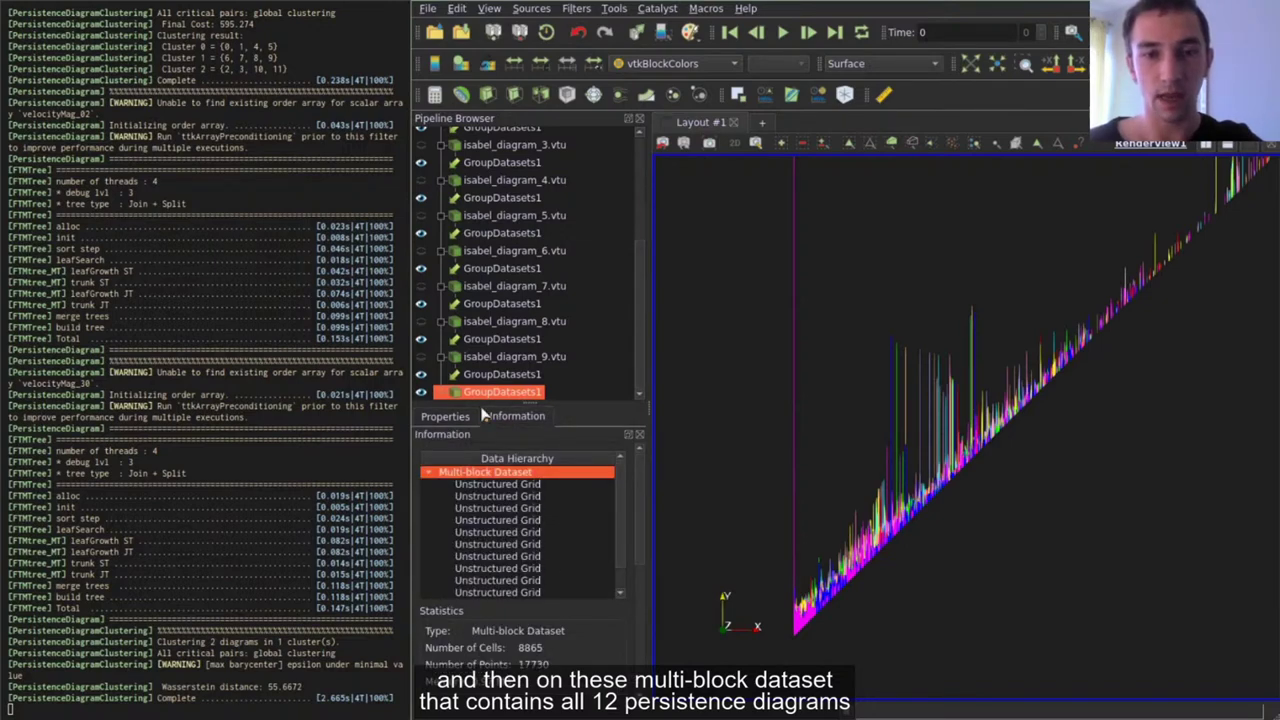
click(447, 418)
key(ctrl+space)
text(persi)
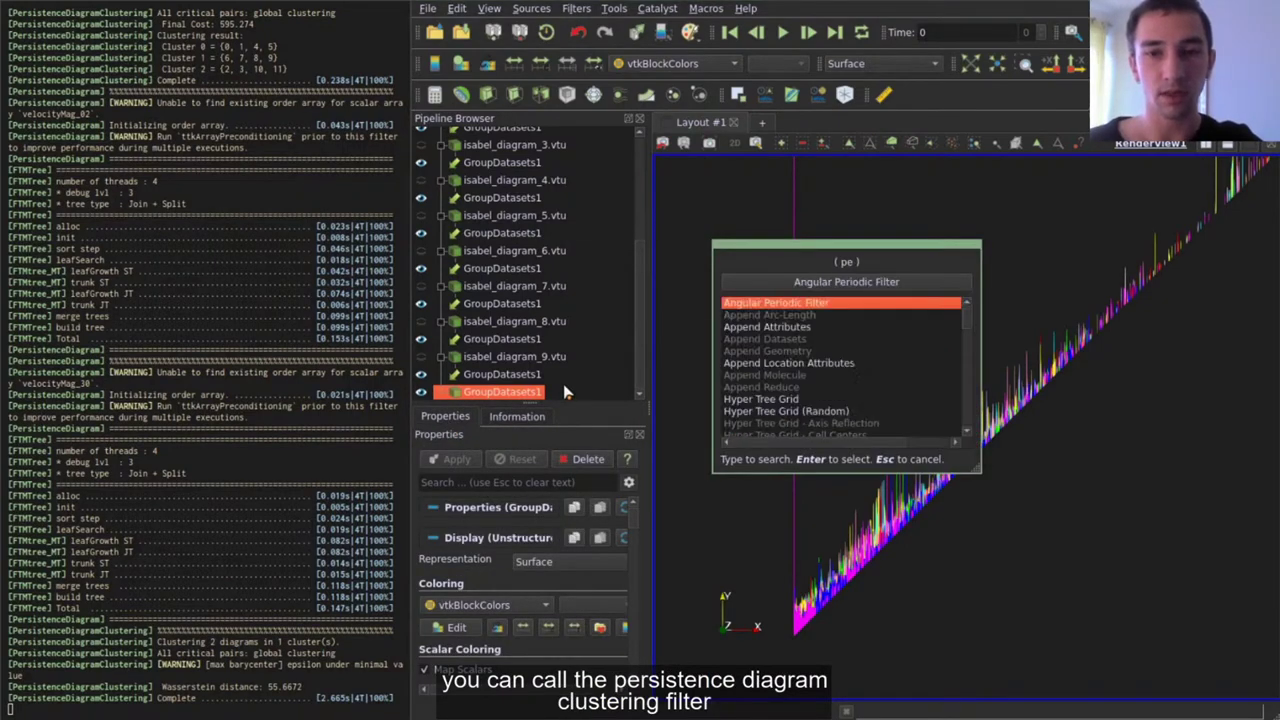
key(Down)
key(Down)
key(Down)
key(Down)
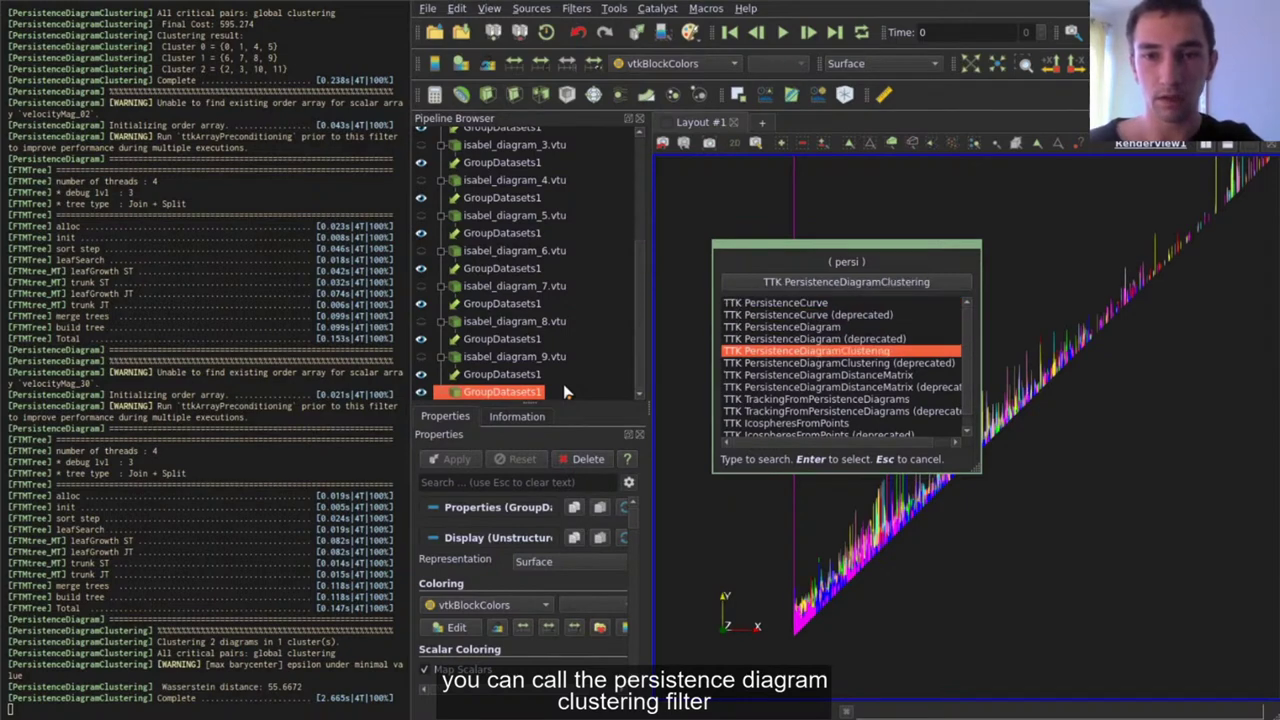
key(Return)
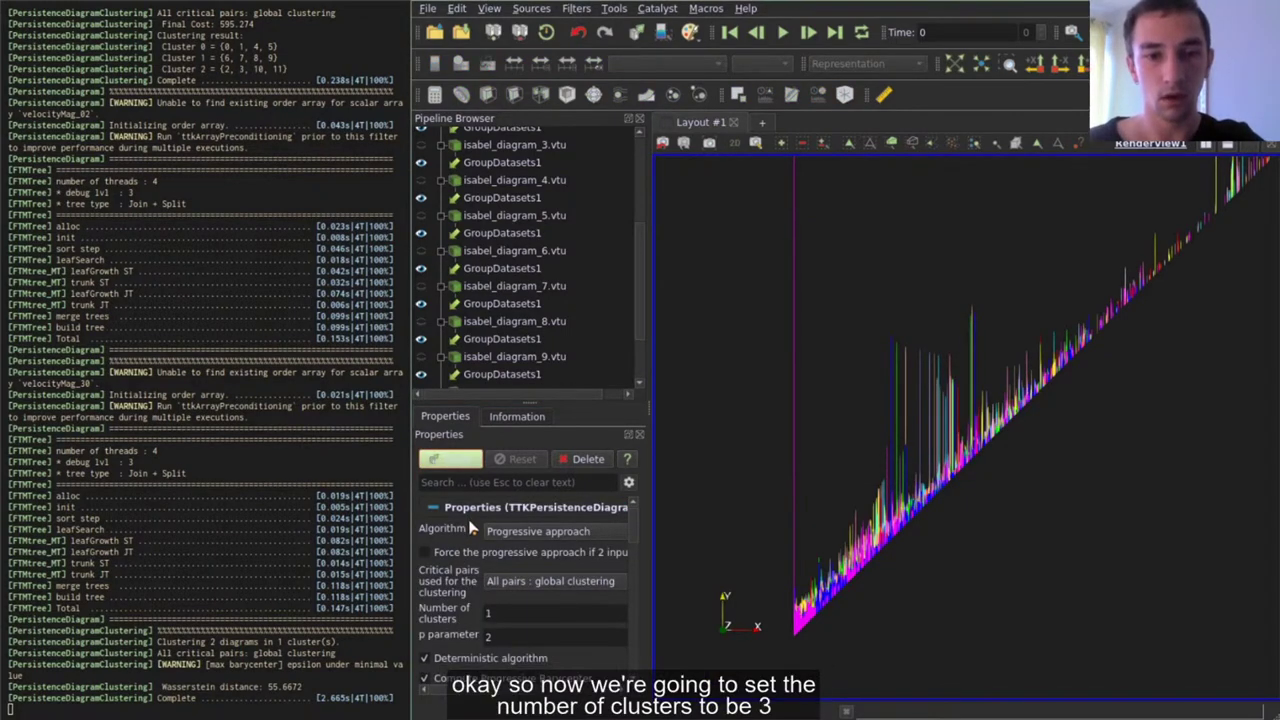
Set the clustering filter's number of clusters to 3 and apply it.
scroll(495, 505, down, 2)
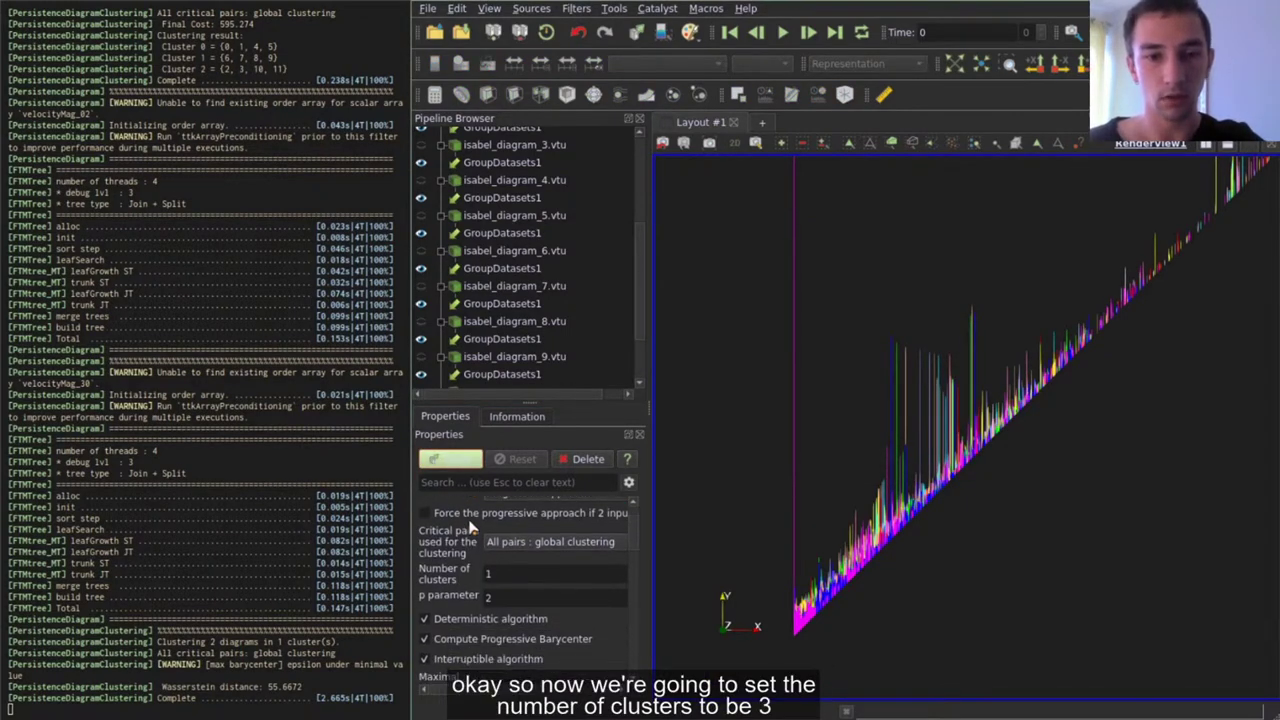
double_click(506, 573)
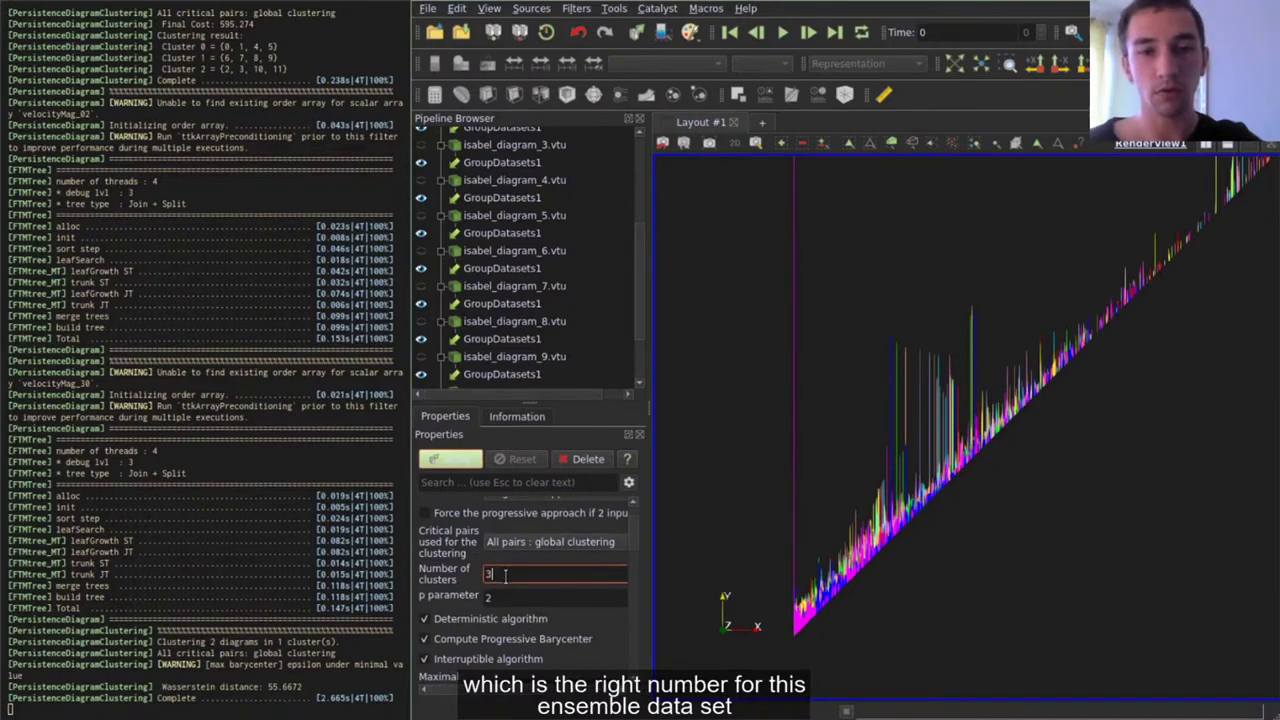
text(3)
key(Return)
scroll(445, 568, down, 5)
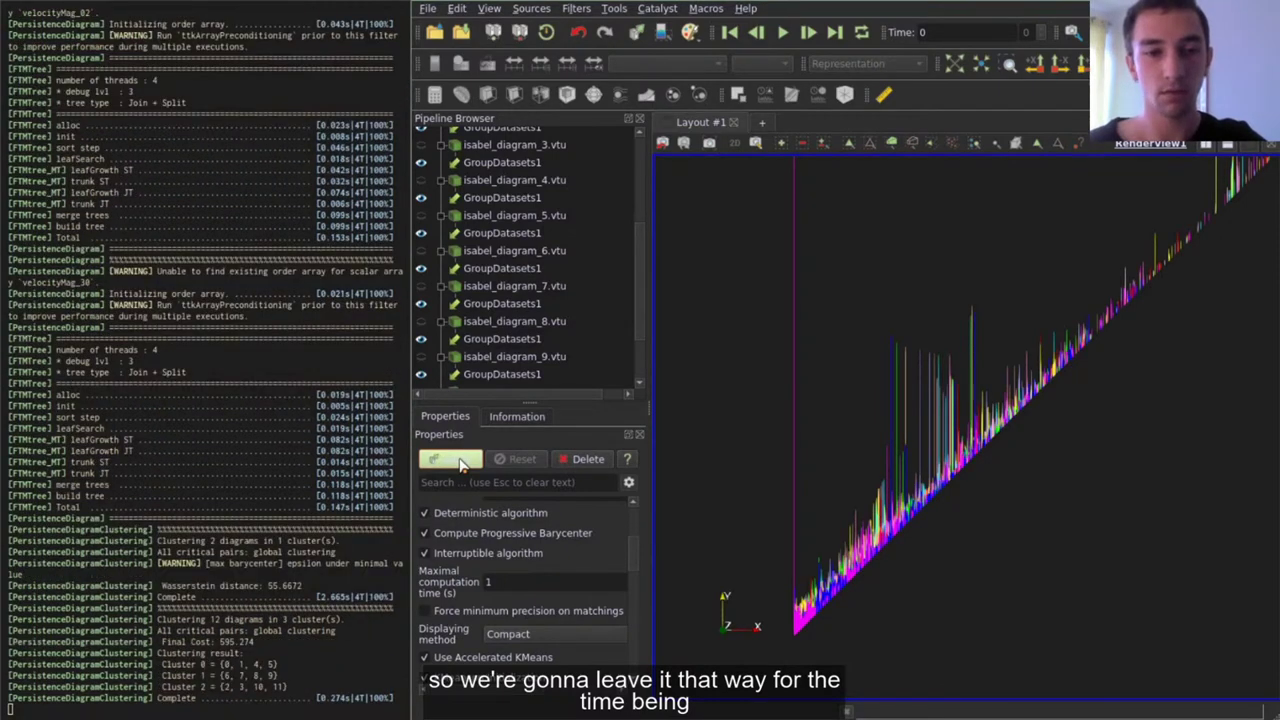
click(458, 461)
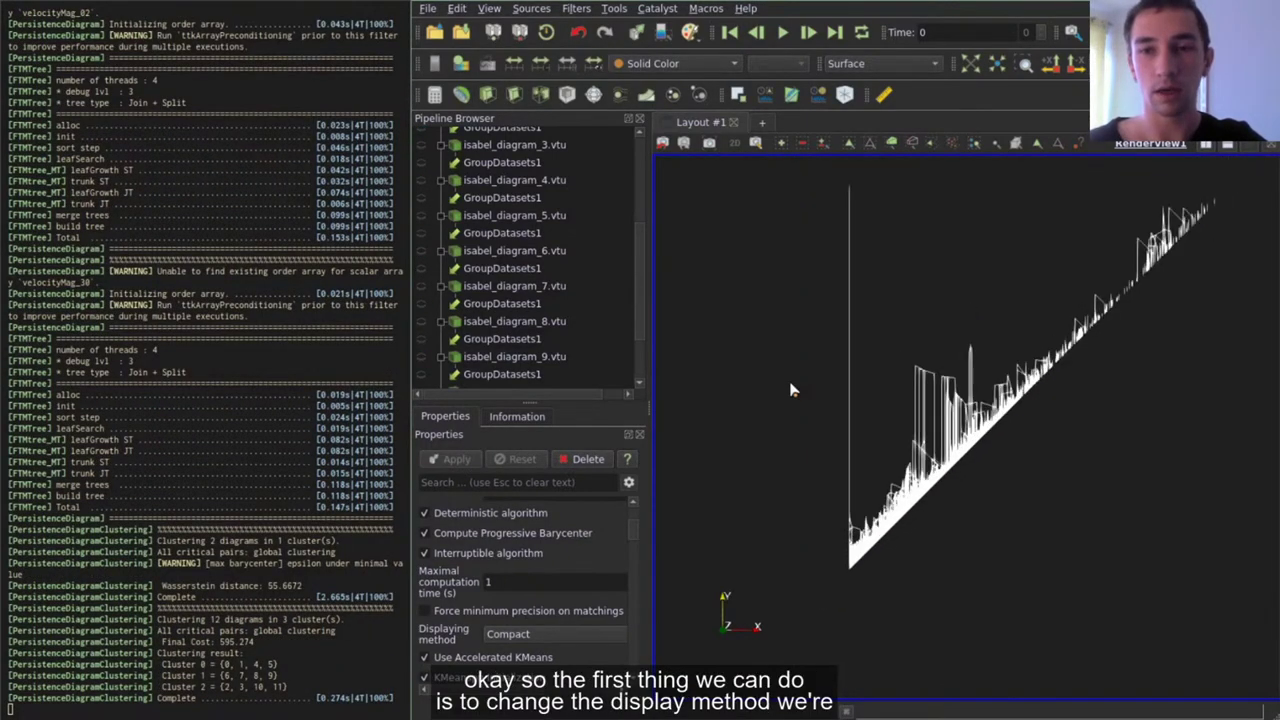
drag(837, 371, 811, 417)
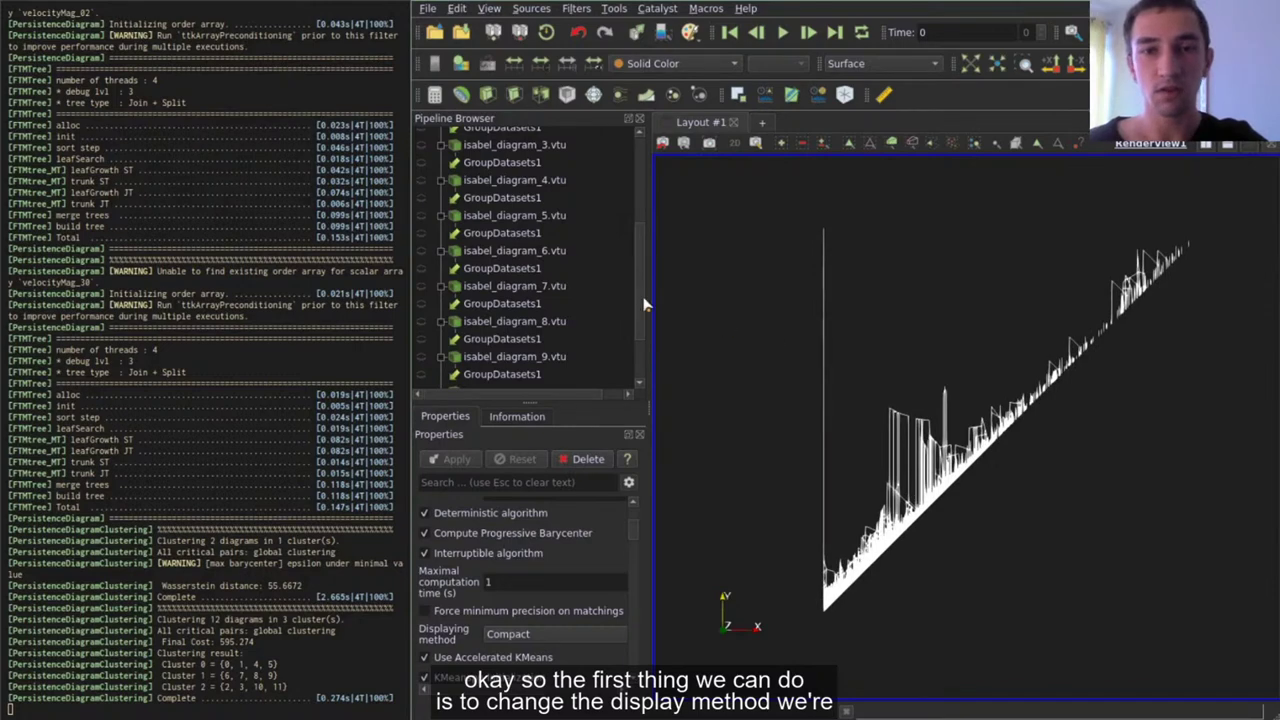
Display the clustering result as Clusters as stars with a spacing of 2, apply it, and fit all the data in view.
scroll(638, 315, down, 2)
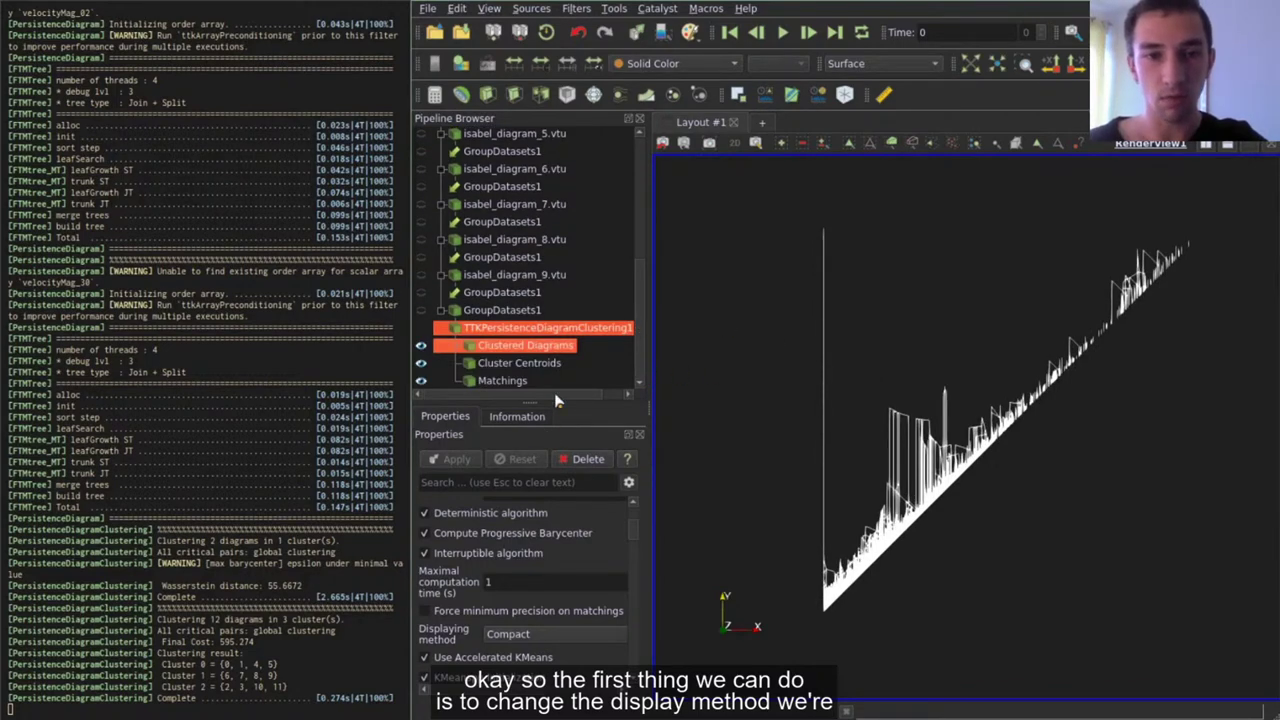
scroll(526, 534, down, 2)
click(527, 540)
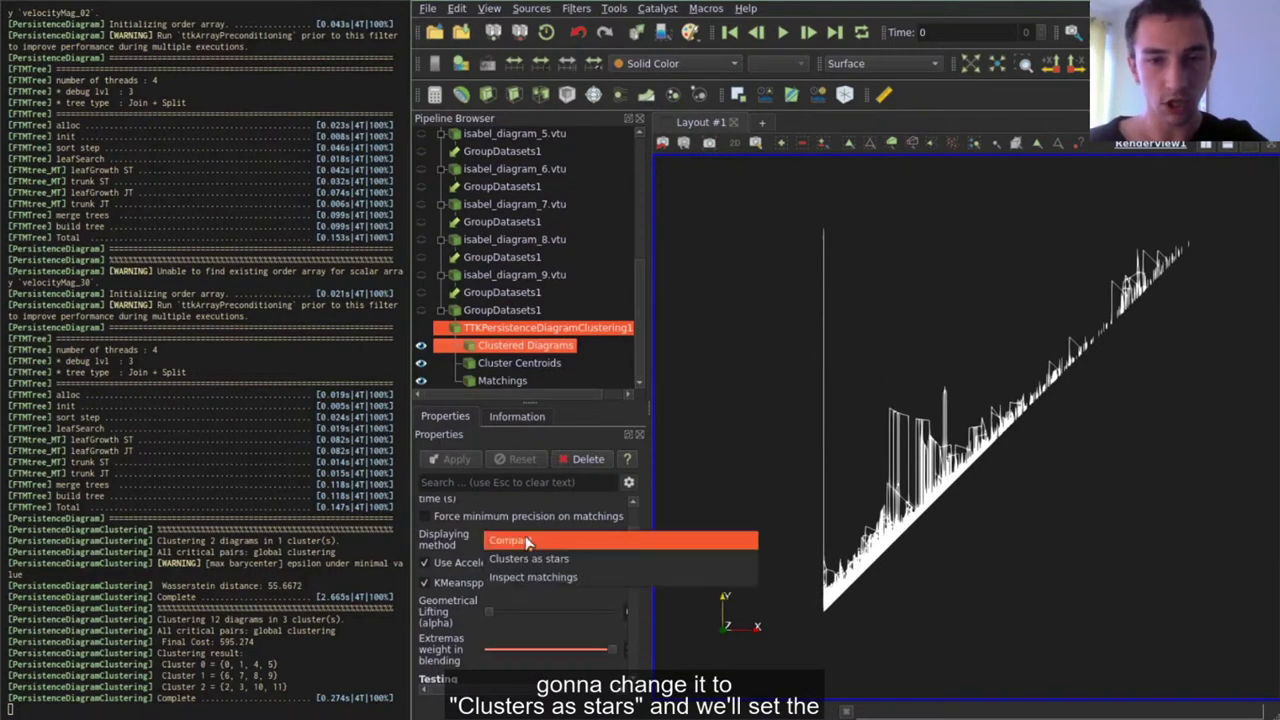
click(607, 560)
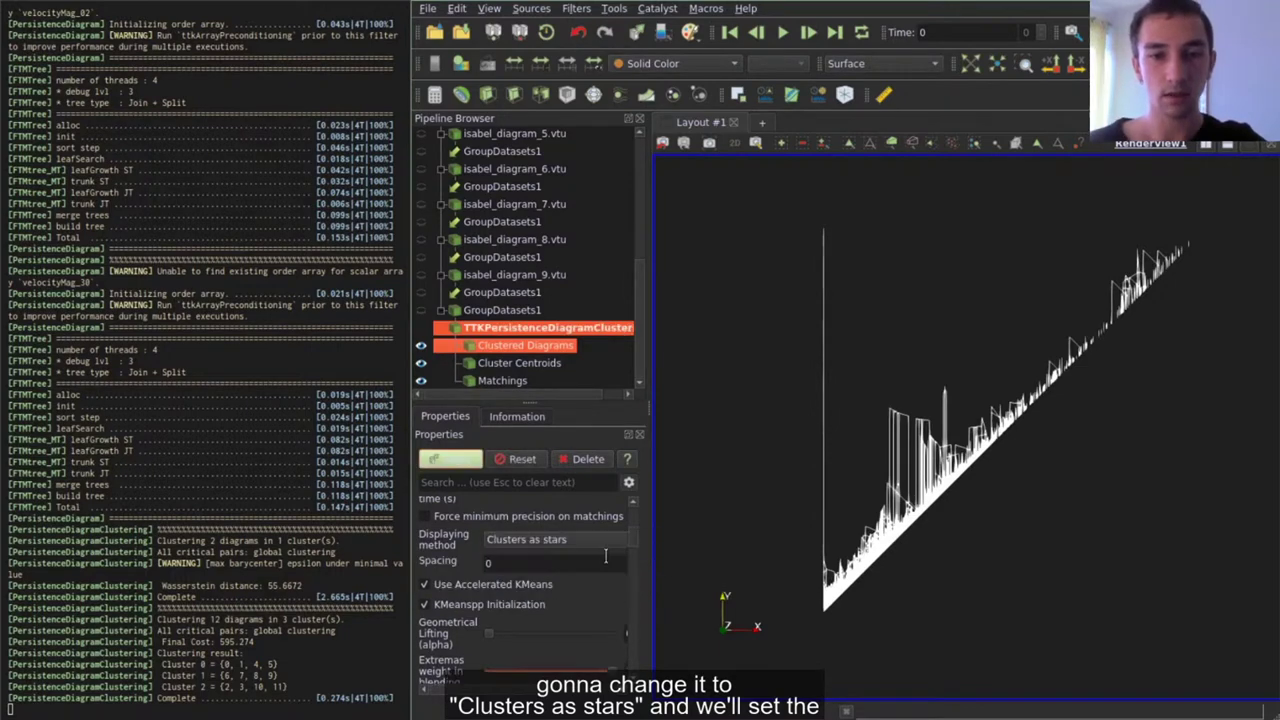
double_click(554, 563)
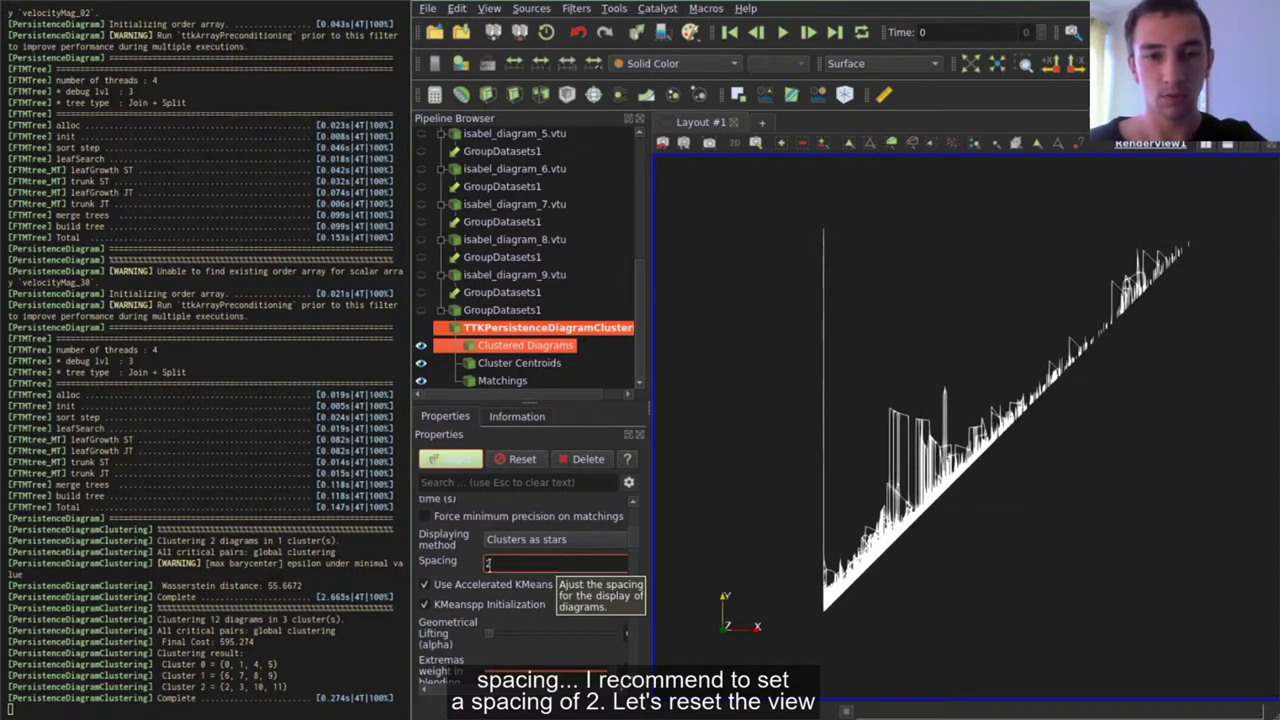
click(460, 466)
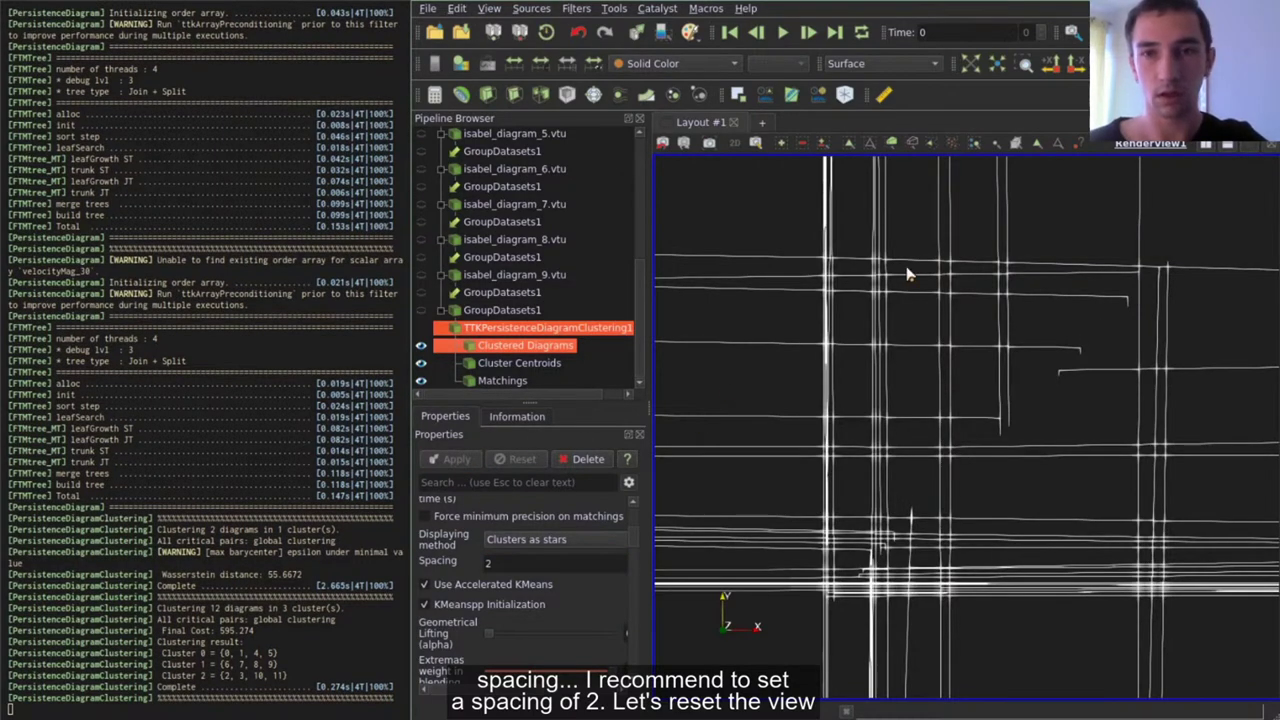
click(971, 63)
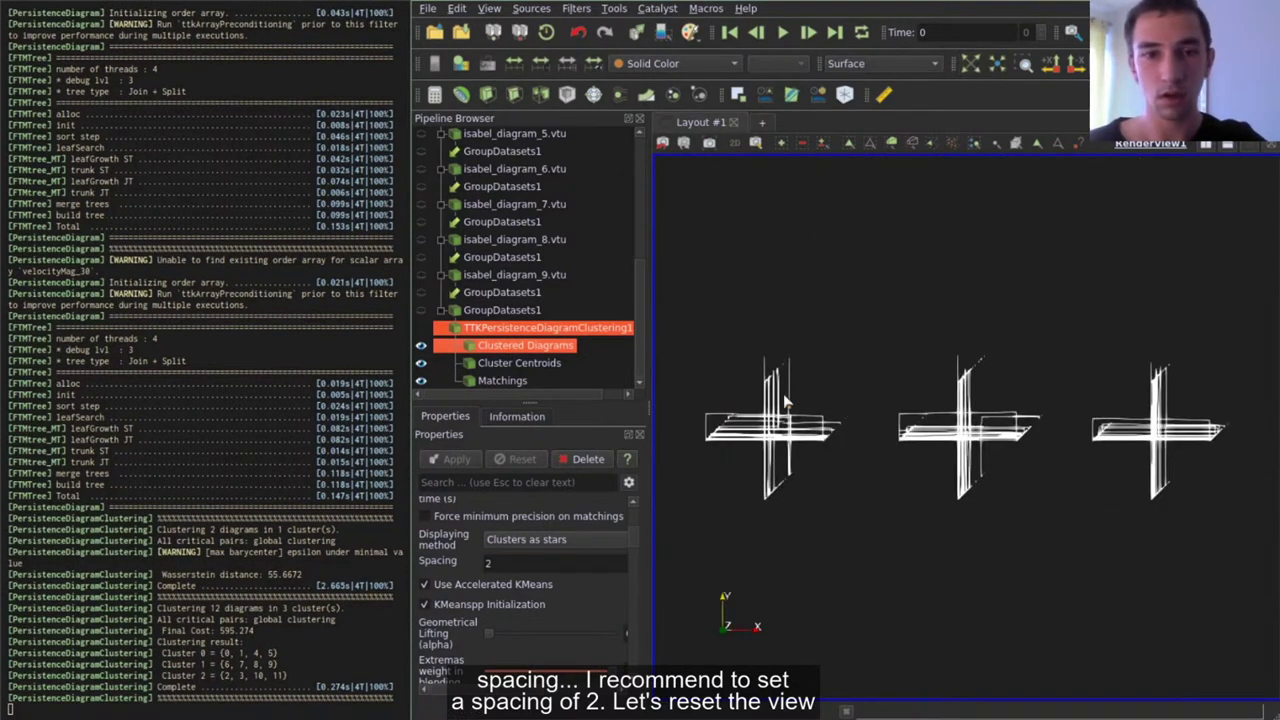
Hide the Matchings output of the clustering filter.
click(421, 381)
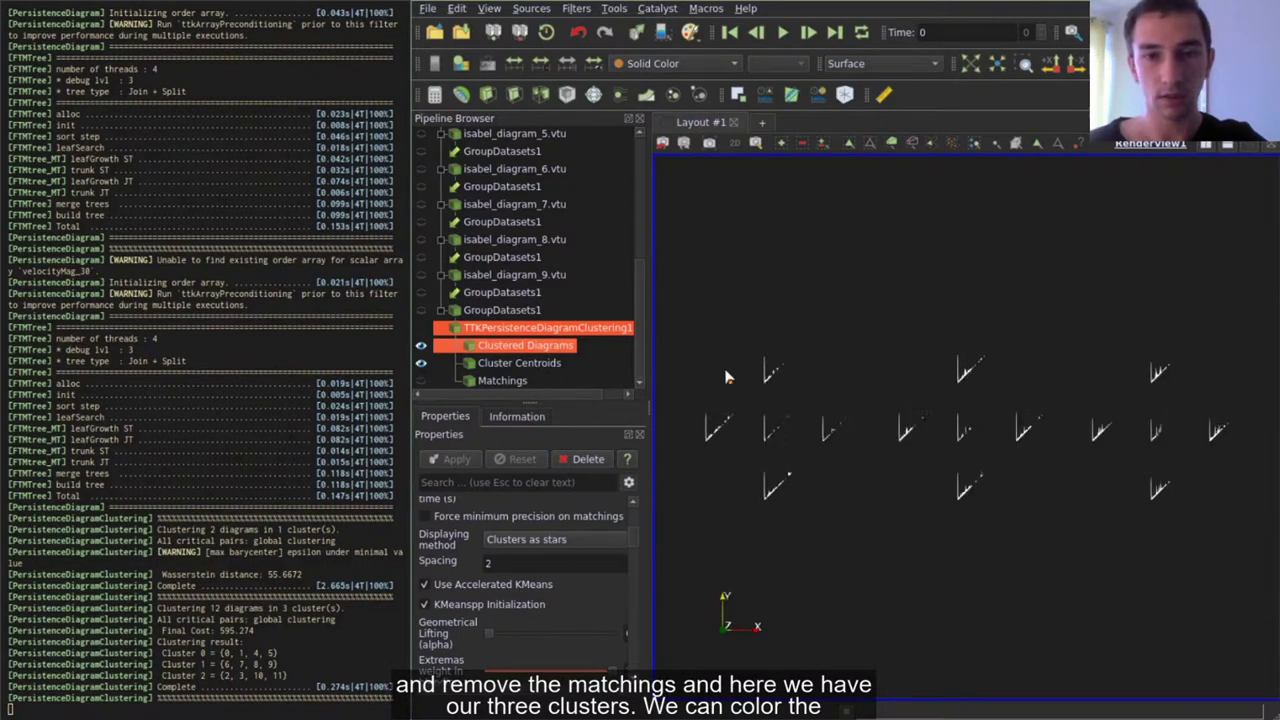
scroll(848, 447, up, 2)
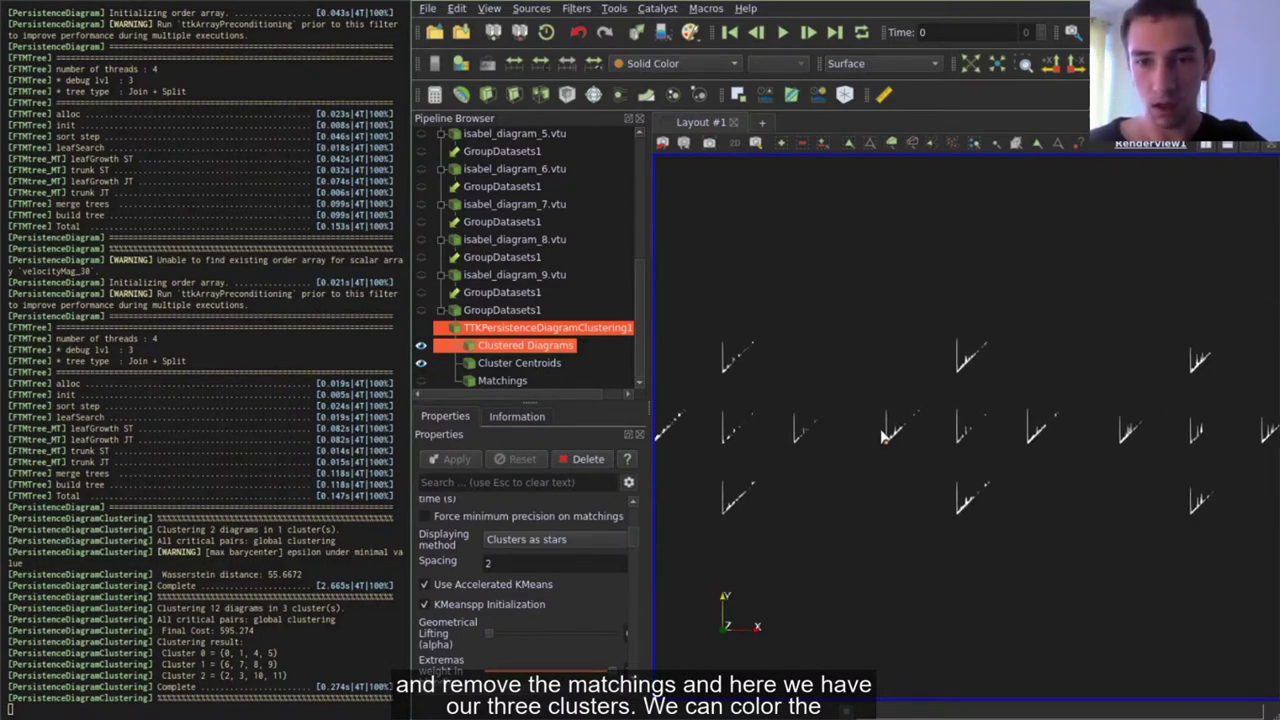
scroll(884, 436, down, 1)
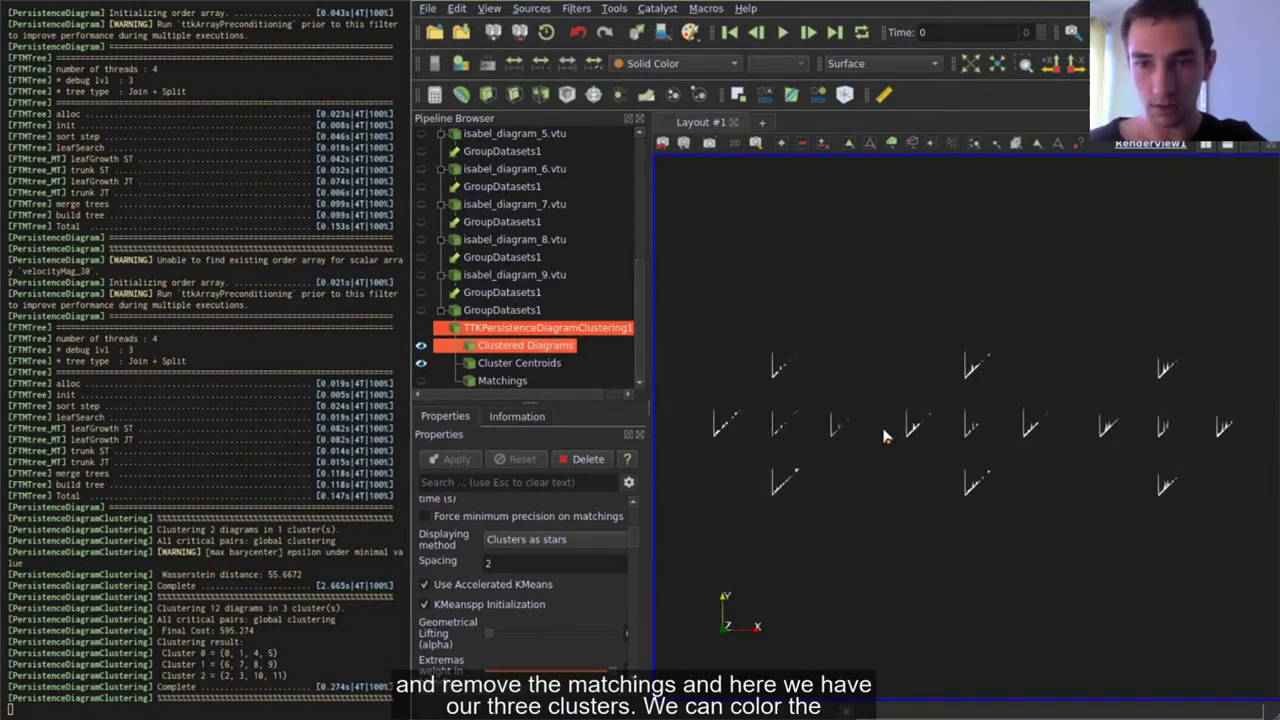
Color the Clustered Diagrams output by ClusterID.
click(600, 356)
click(537, 347)
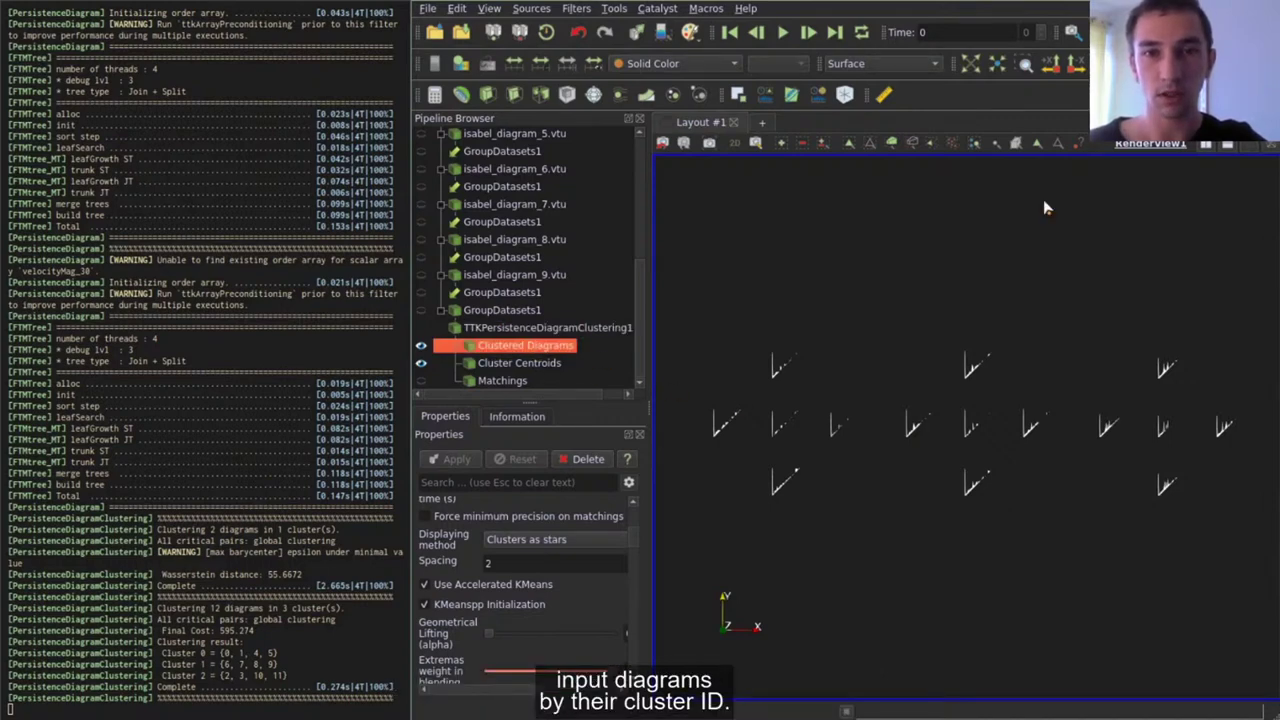
click(706, 63)
click(705, 82)
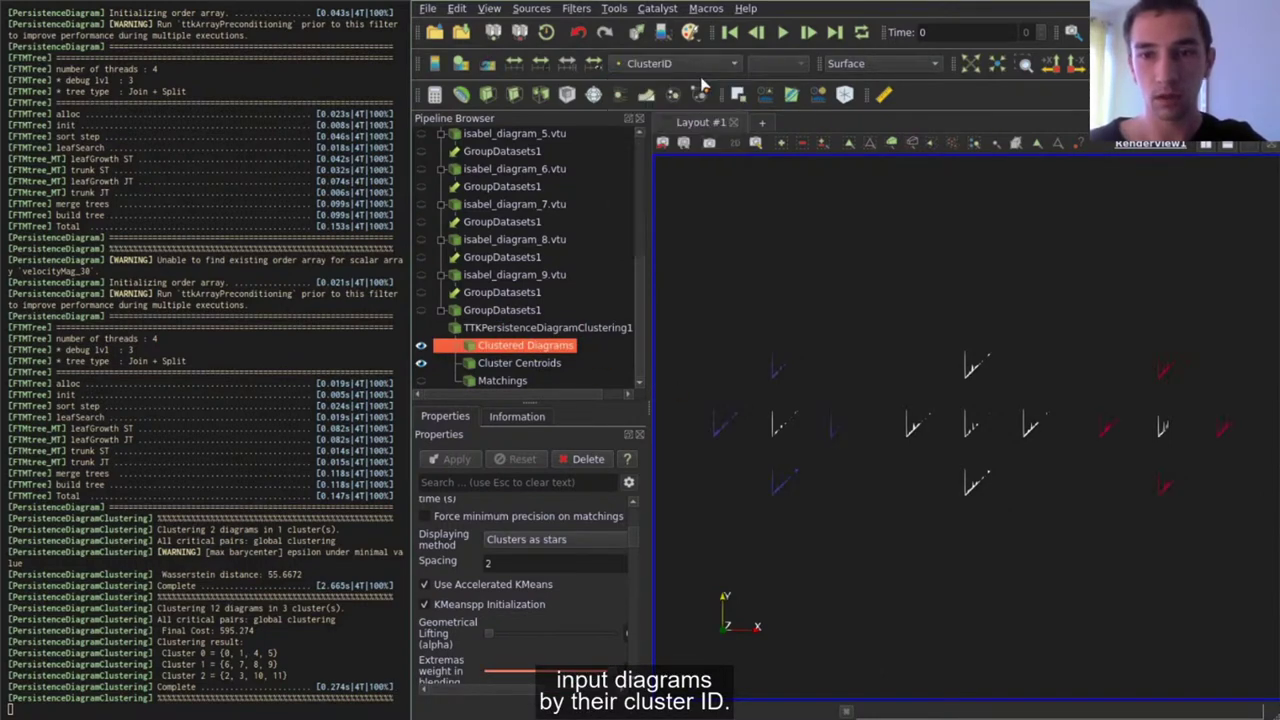
Examine the cluster assignments in the terminal output and compare the diagrams with the centroid in each of the three clusters.
middle_drag(882, 284, 880, 265)
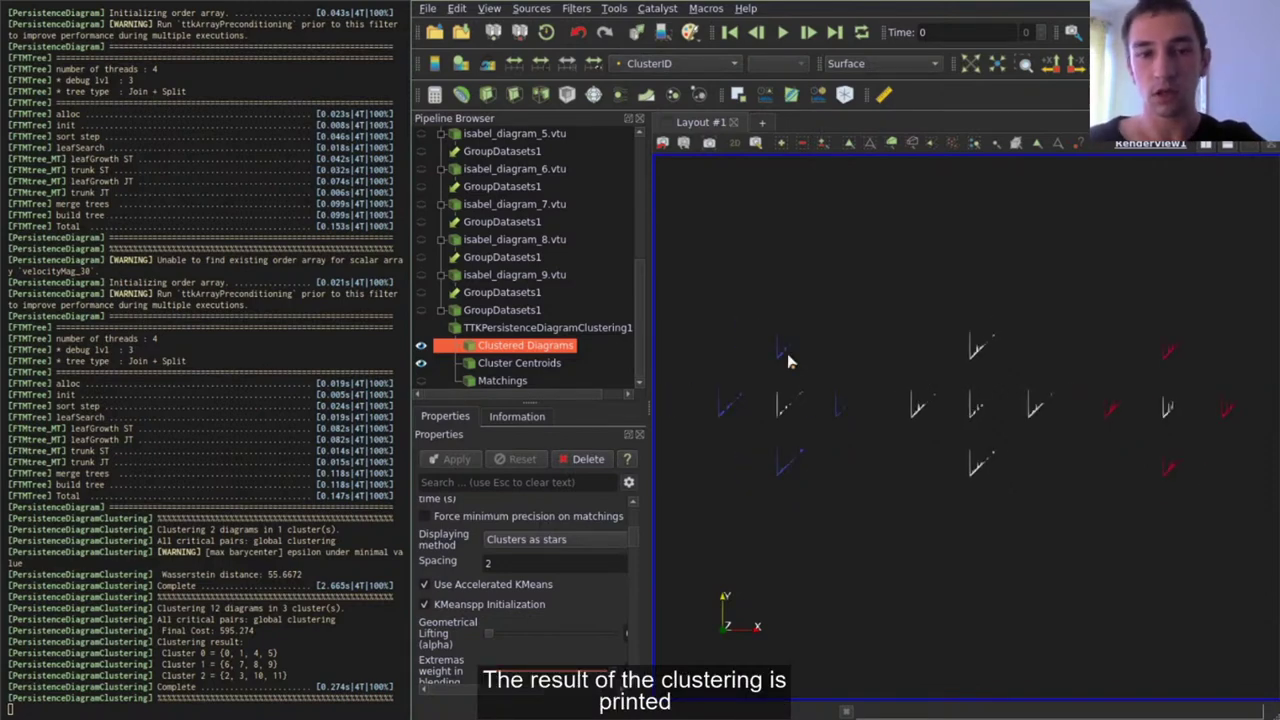
drag(288, 676, 8, 652)
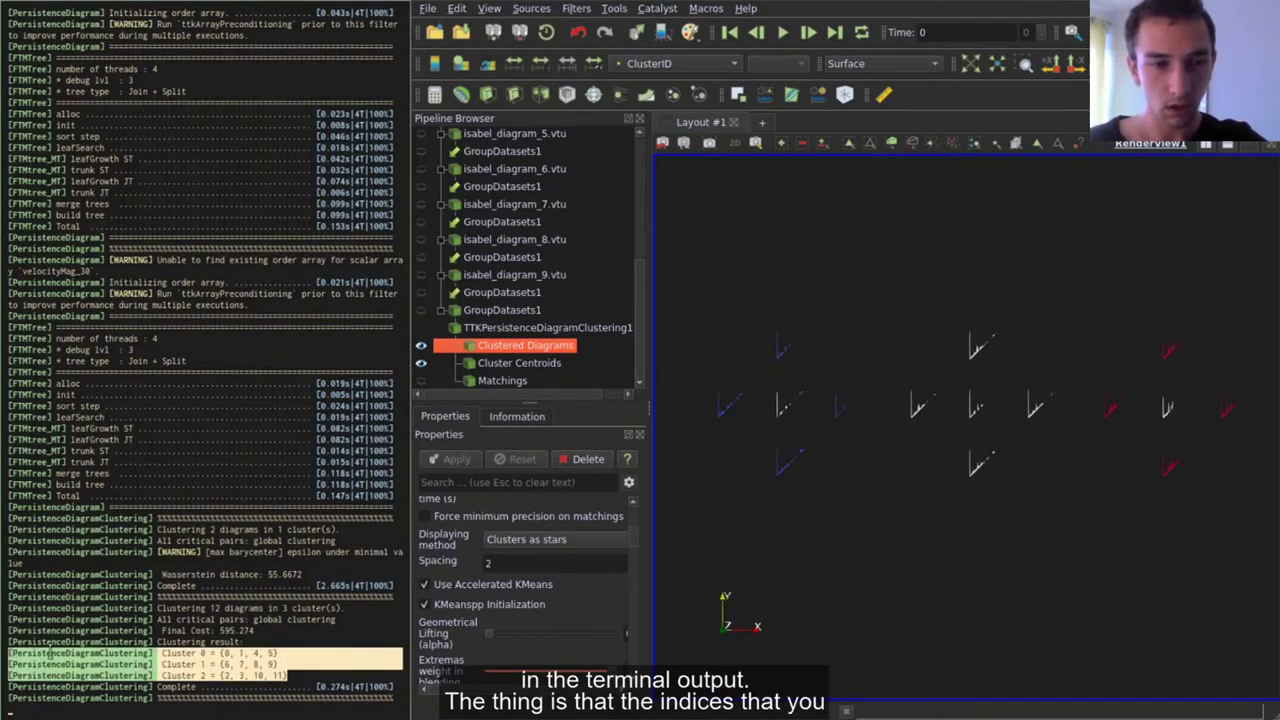
click(232, 680)
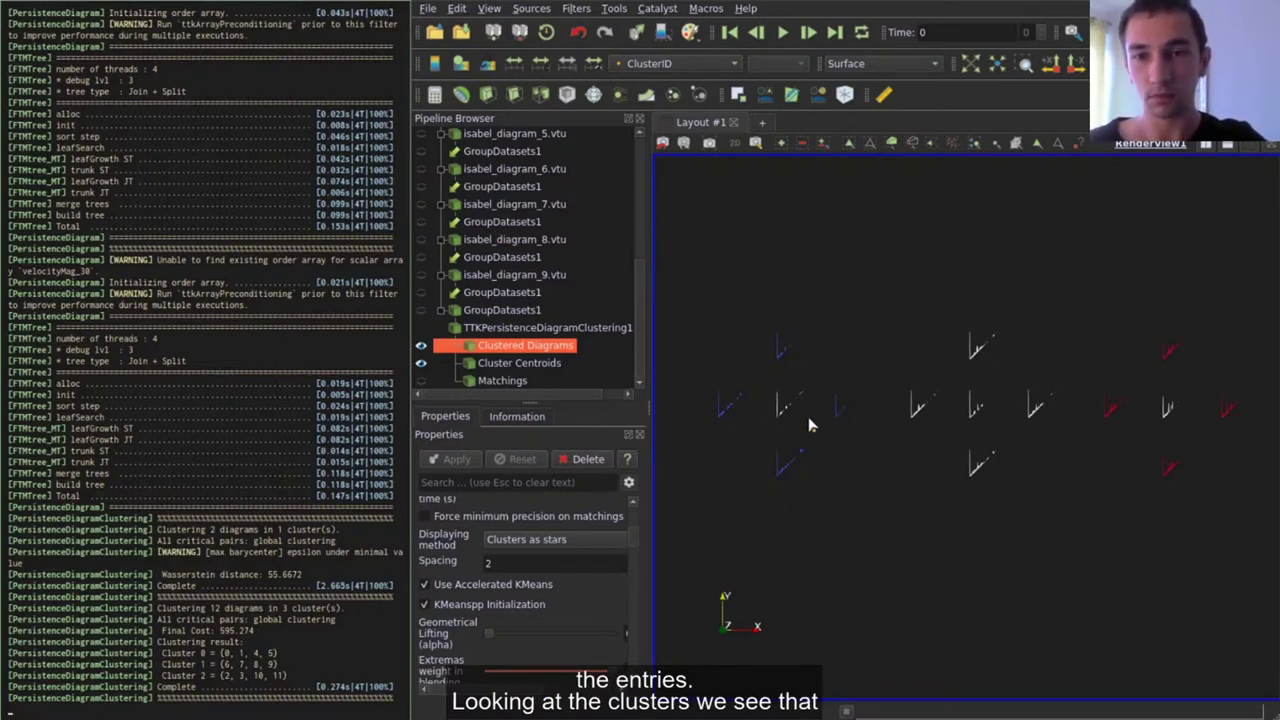
drag(809, 425, 1223, 429)
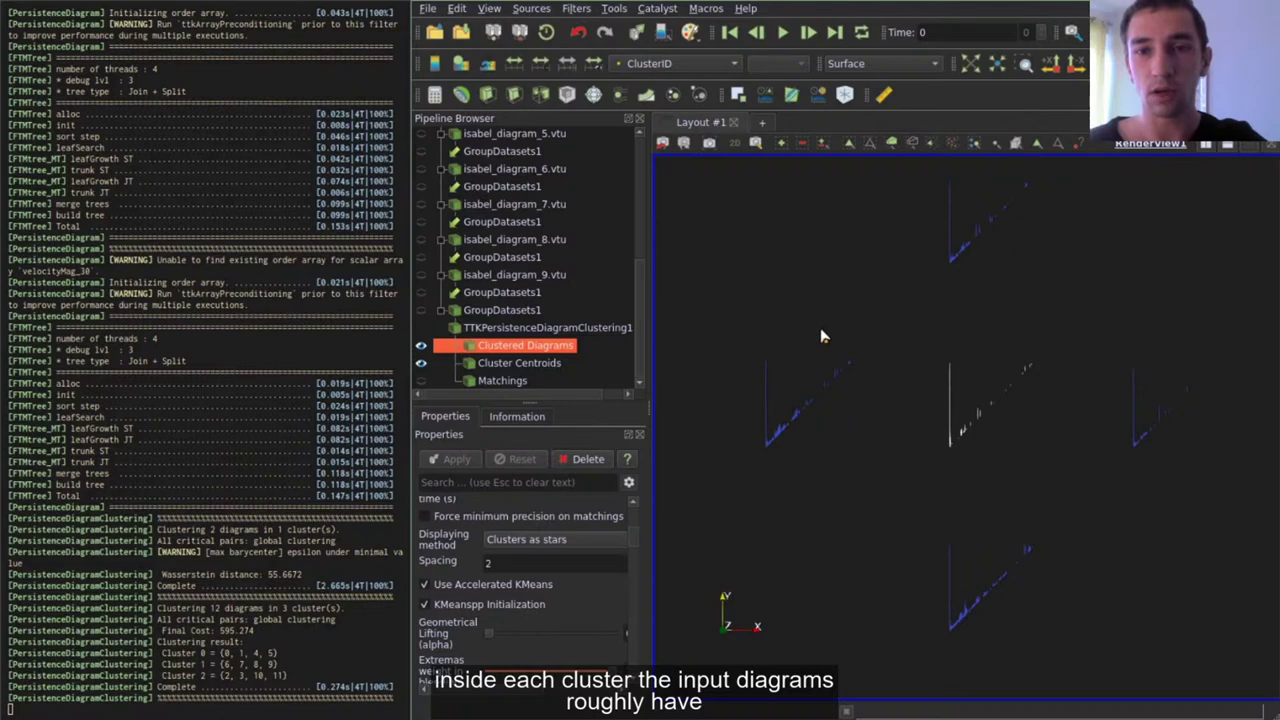
drag(822, 336, 889, 452)
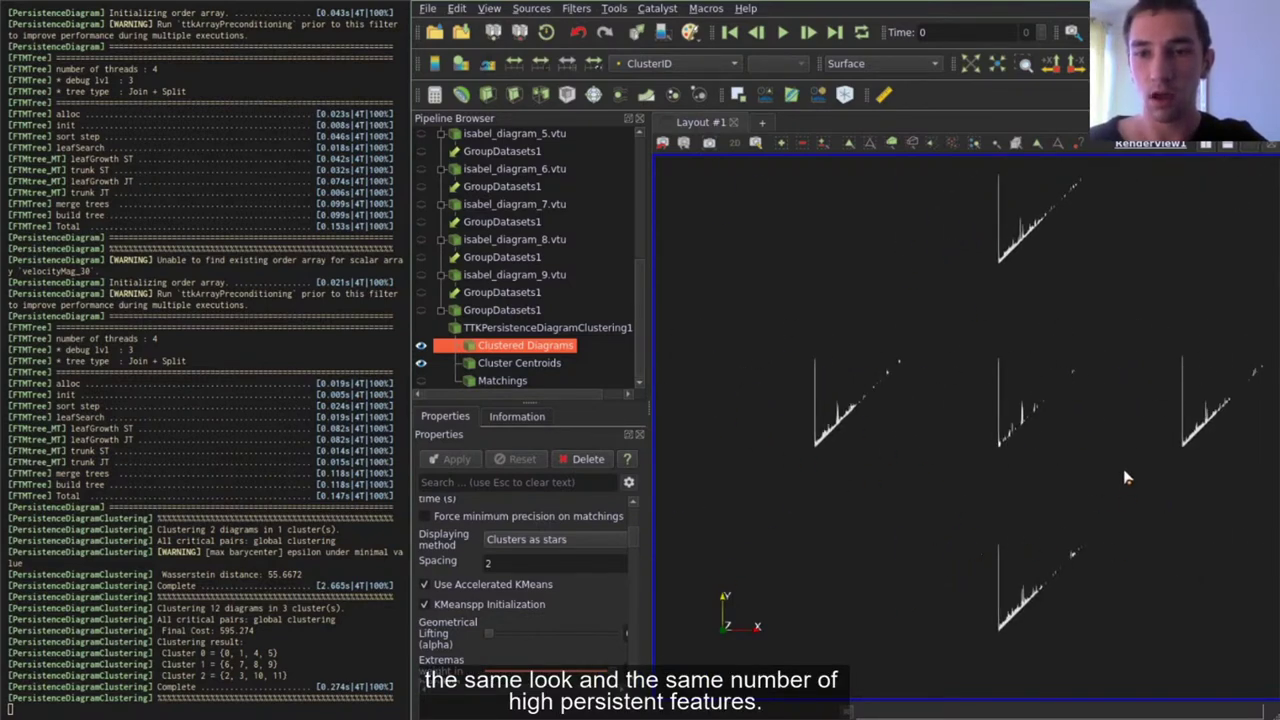
drag(1125, 478, 914, 214)
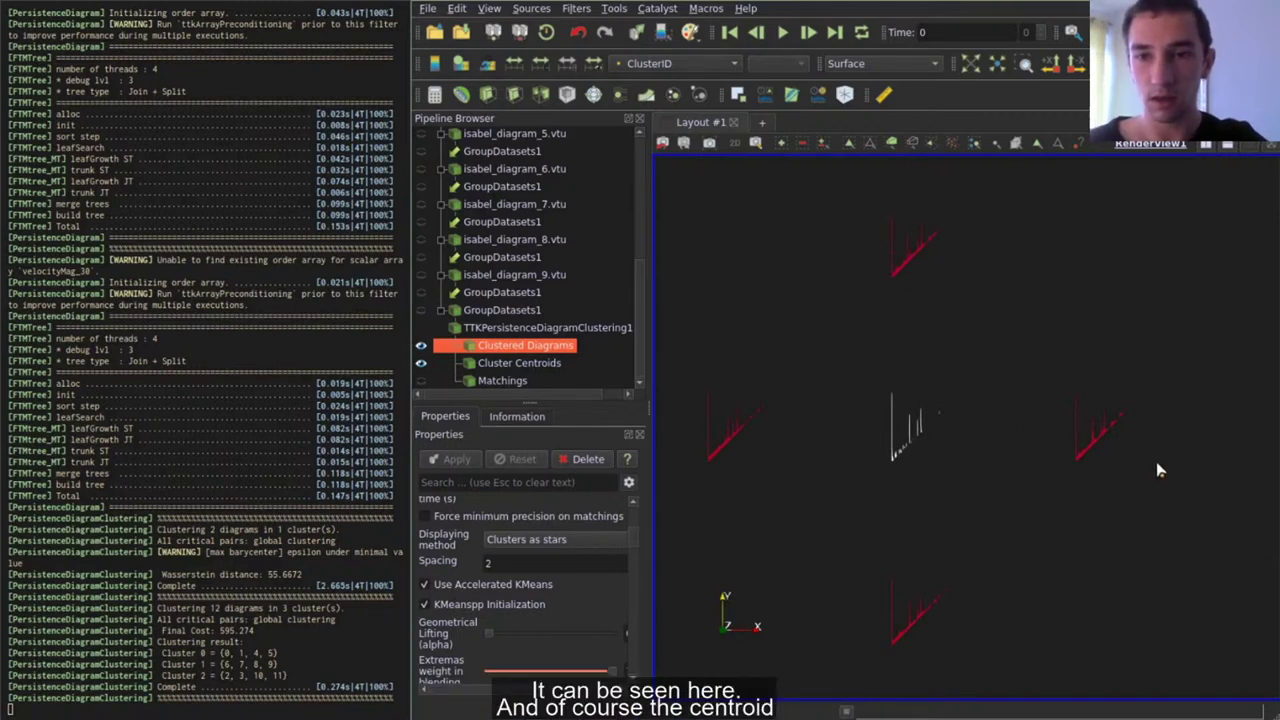
middle_drag(952, 578, 994, 571)
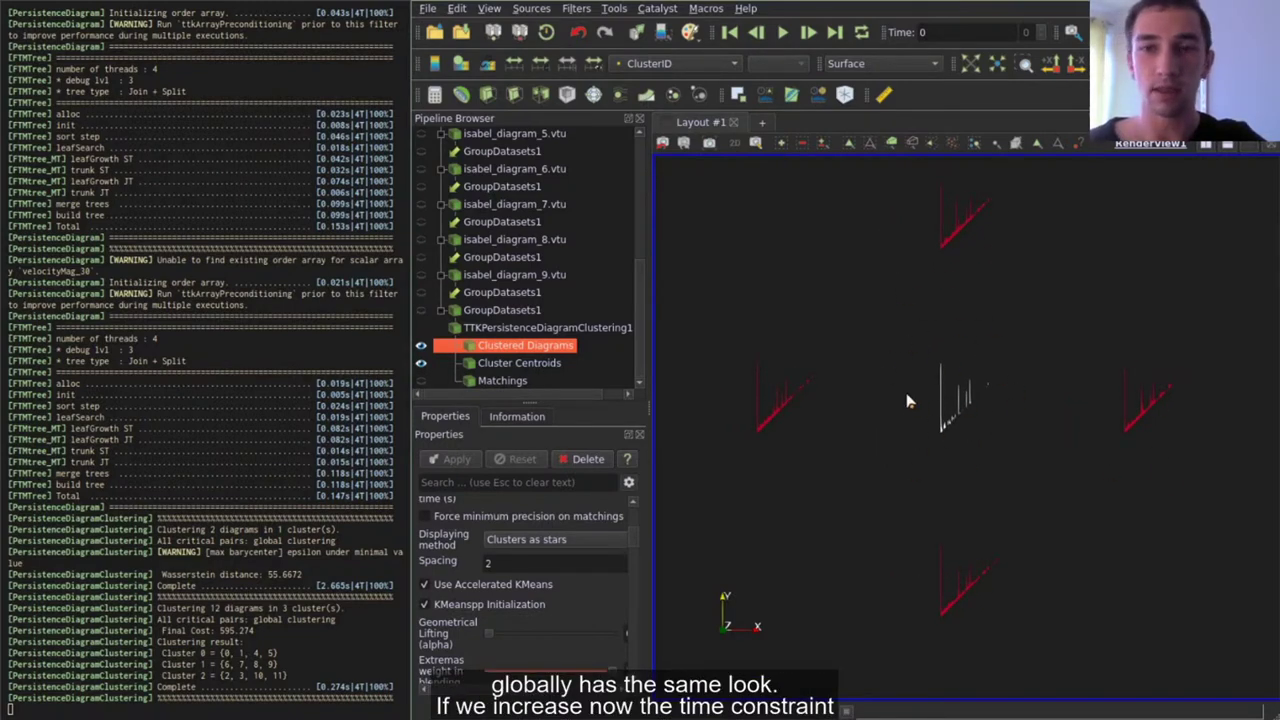
middle_drag(978, 436, 996, 446)
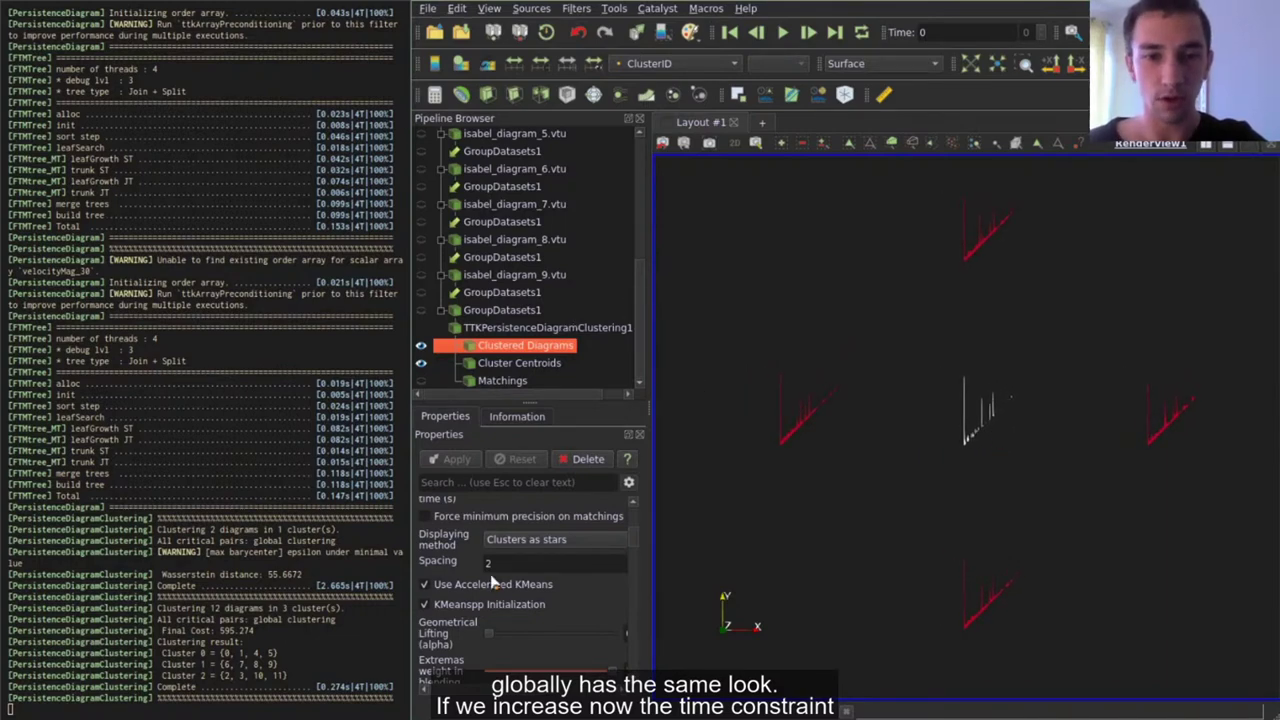
Set the clustering filter's maximal computation time to 10 seconds, apply it, and review the recomputed centroids.
scroll(490, 584, down, 5)
scroll(486, 598, up, 7)
scroll(486, 602, up, 1)
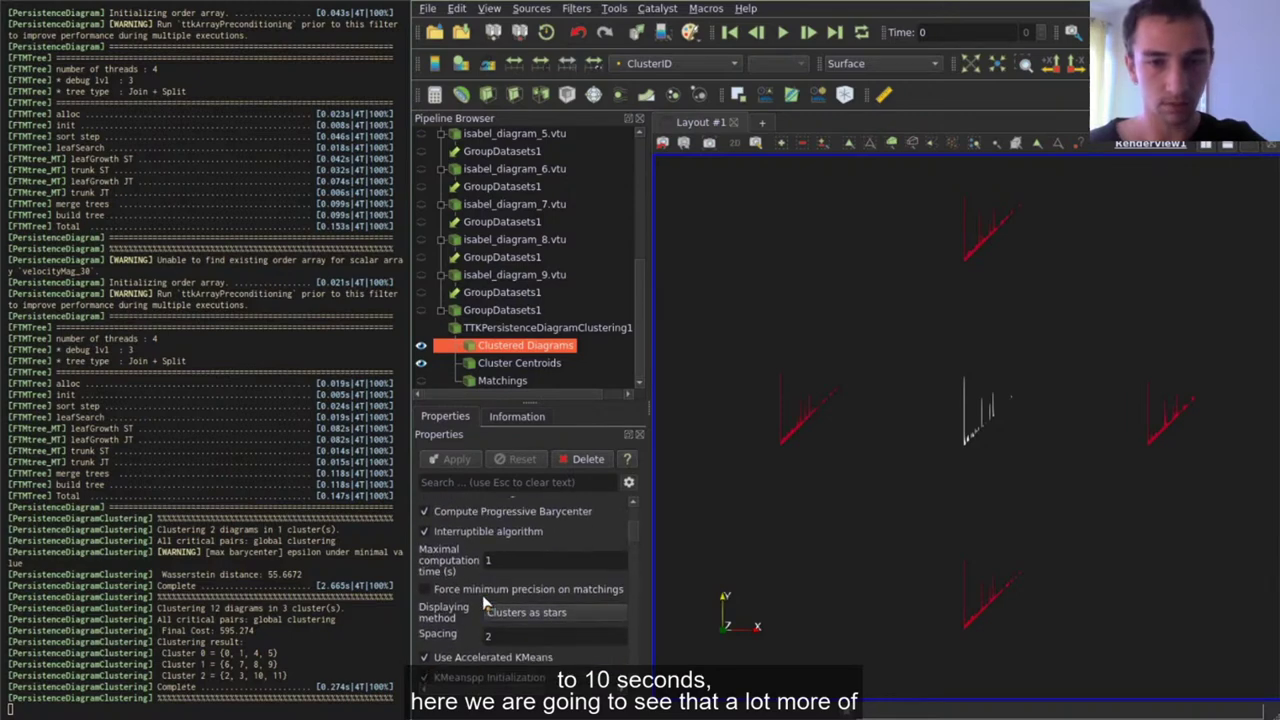
double_click(515, 560)
text(10)
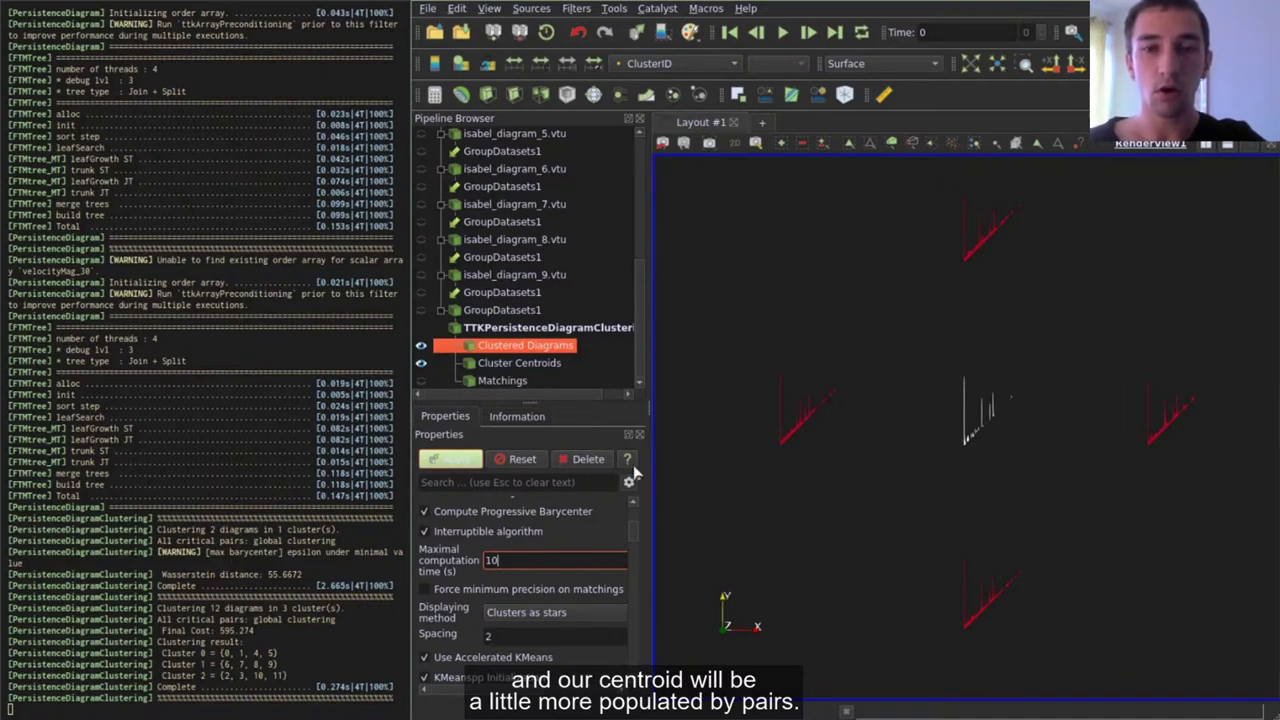
click(455, 464)
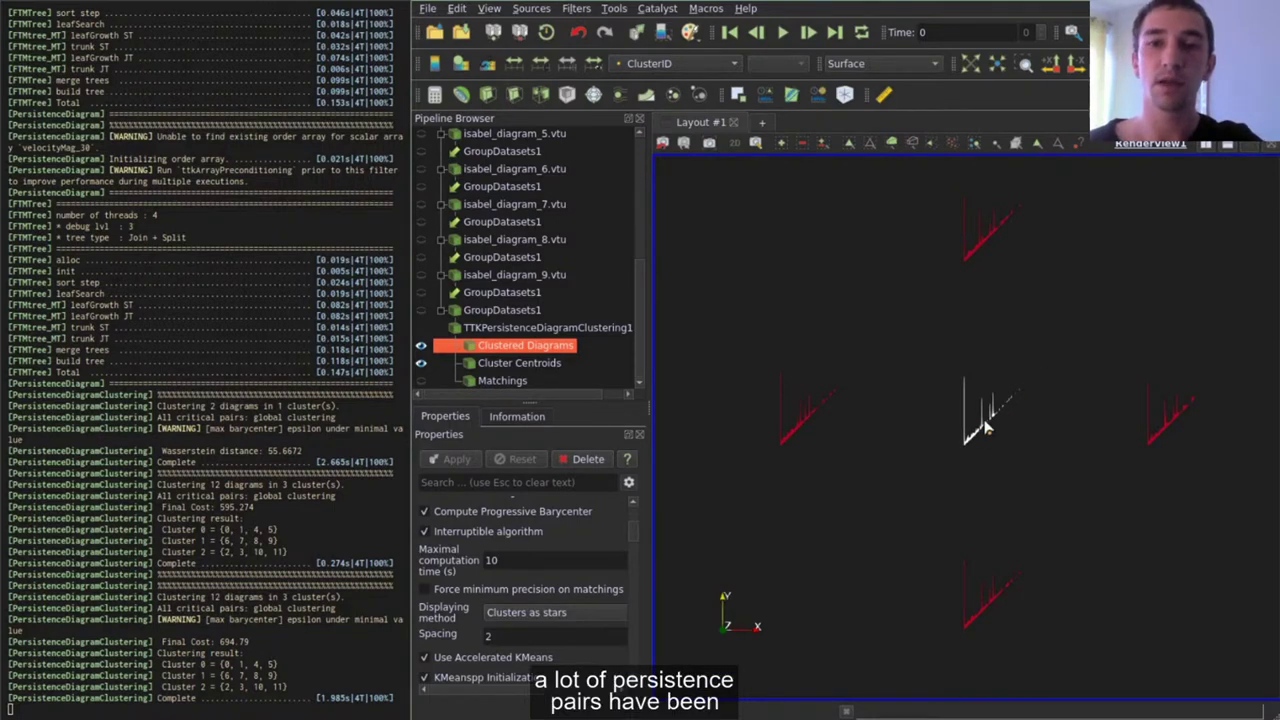
drag(985, 432, 1008, 394)
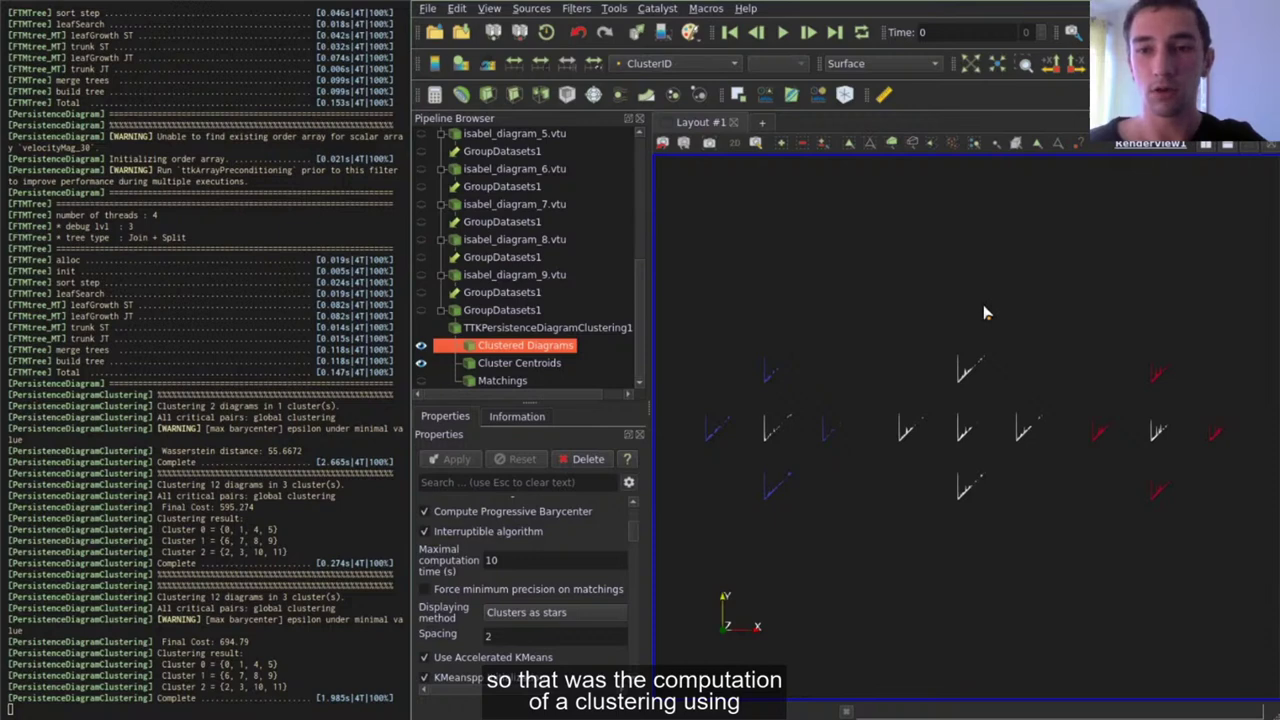
scroll(984, 313, up, 2)
scroll(984, 313, down, 2)
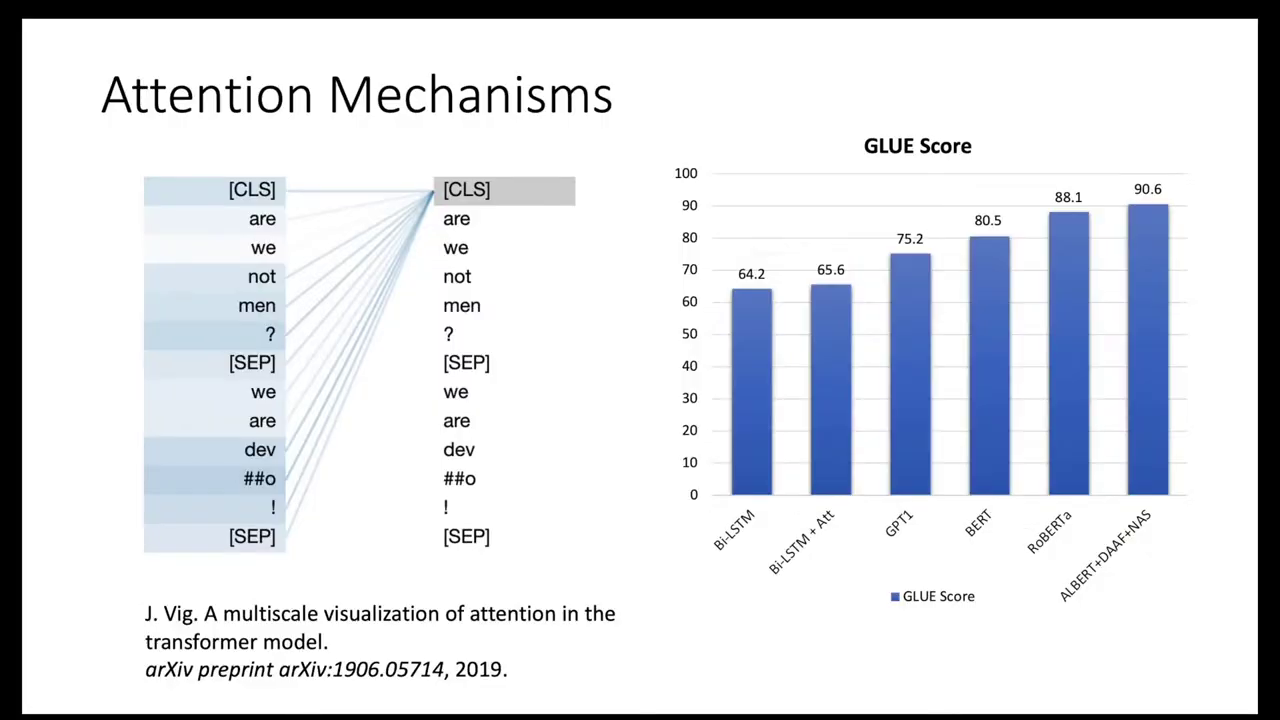
key(Right)
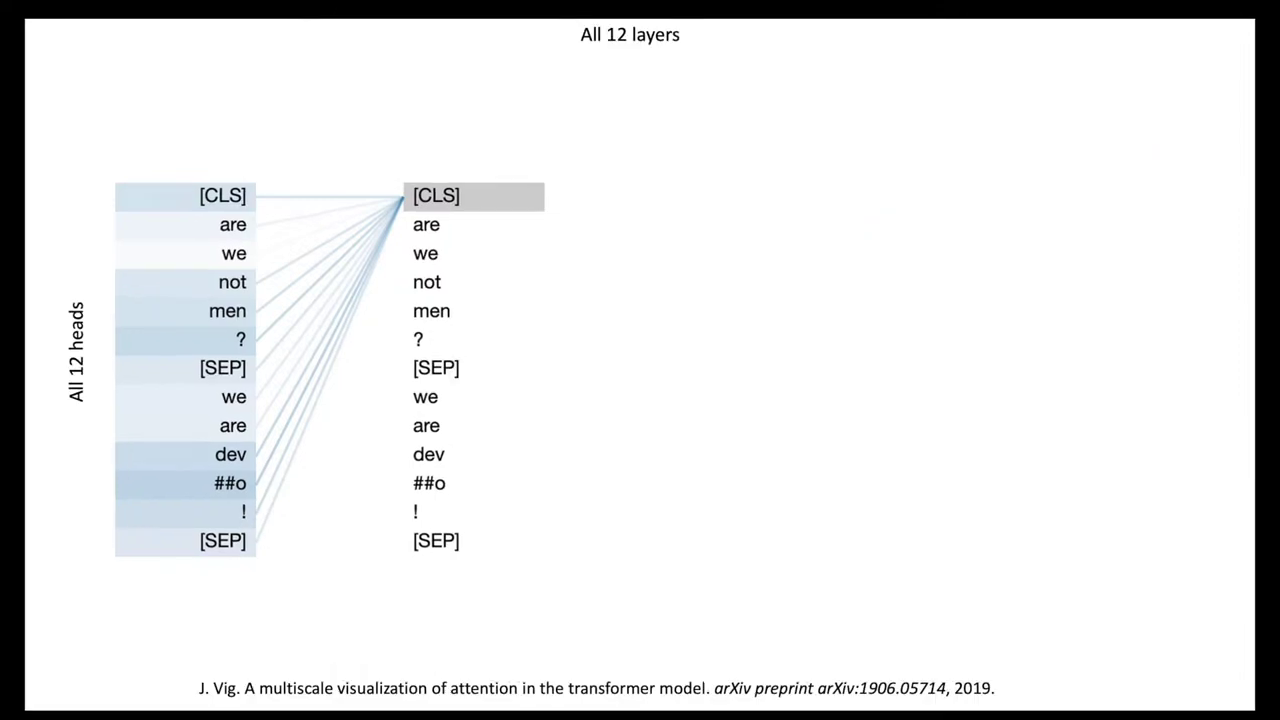
key(Right)
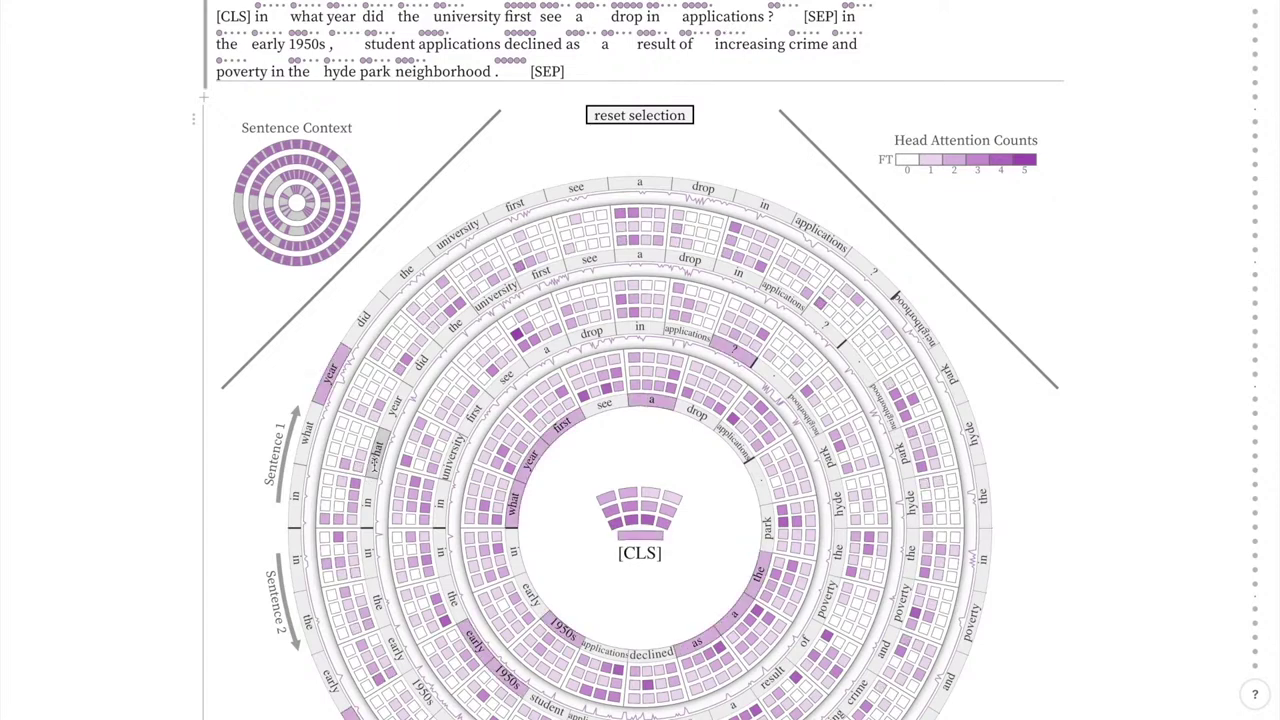
Select the adjacent tokens "what" and "year" in the second-outermost ring of the radial attention view.
drag(372, 468, 398, 405)
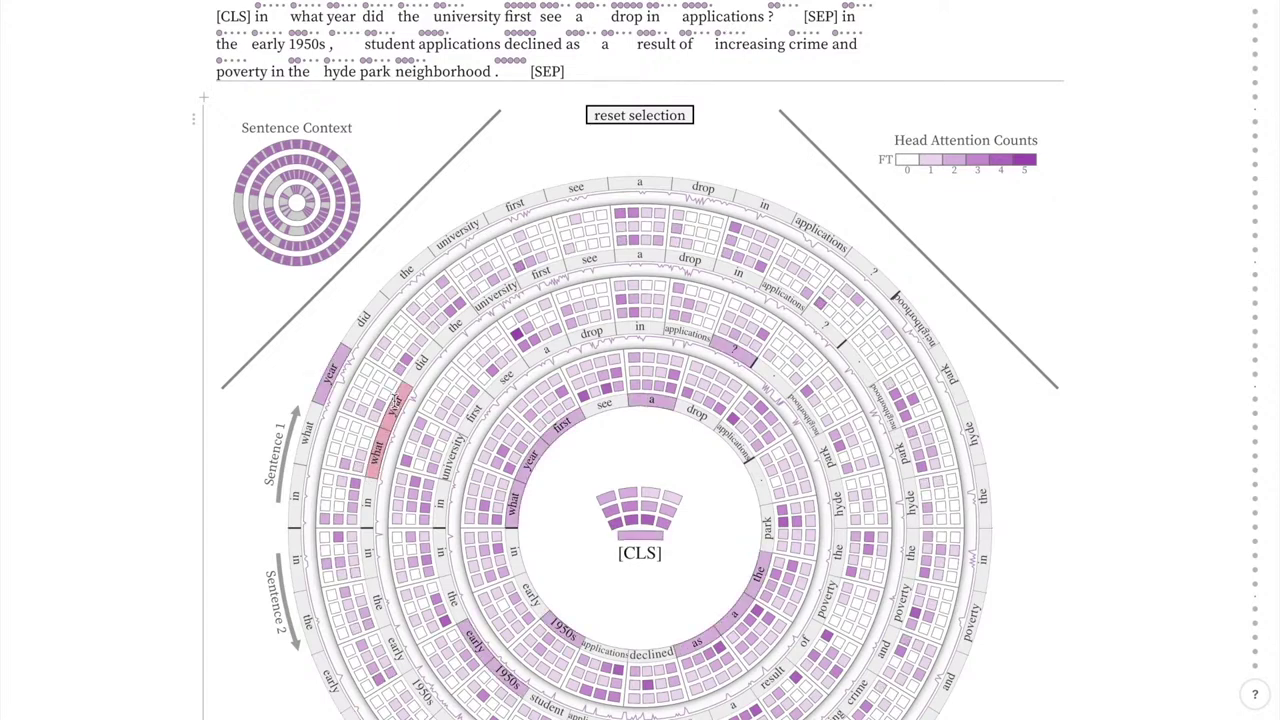